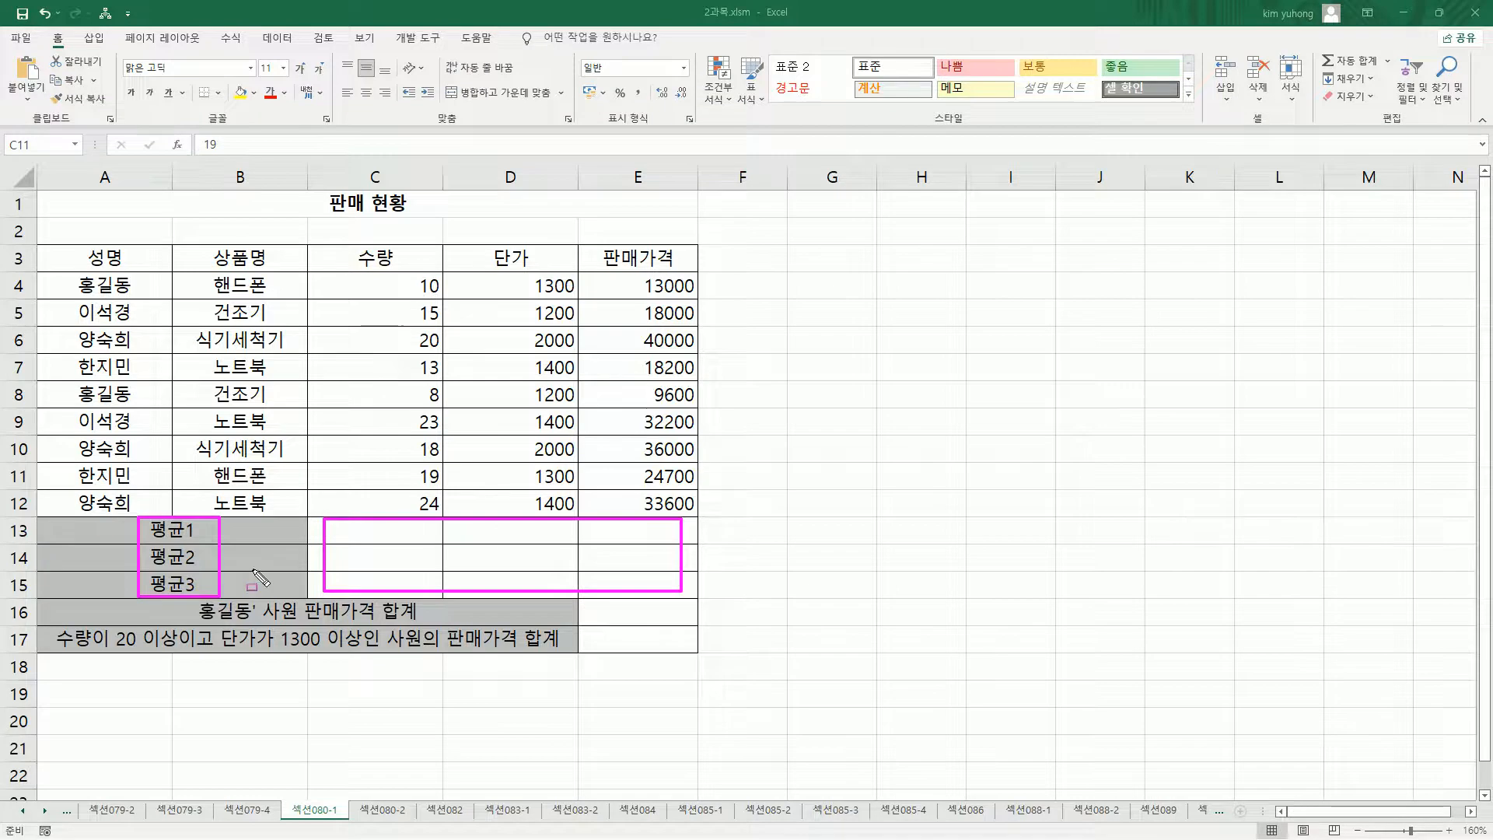
Step: Enter =AVERAGE(C4:C12) in C13 to average the 수량 column in the 평균1 row
left_click(388, 529)
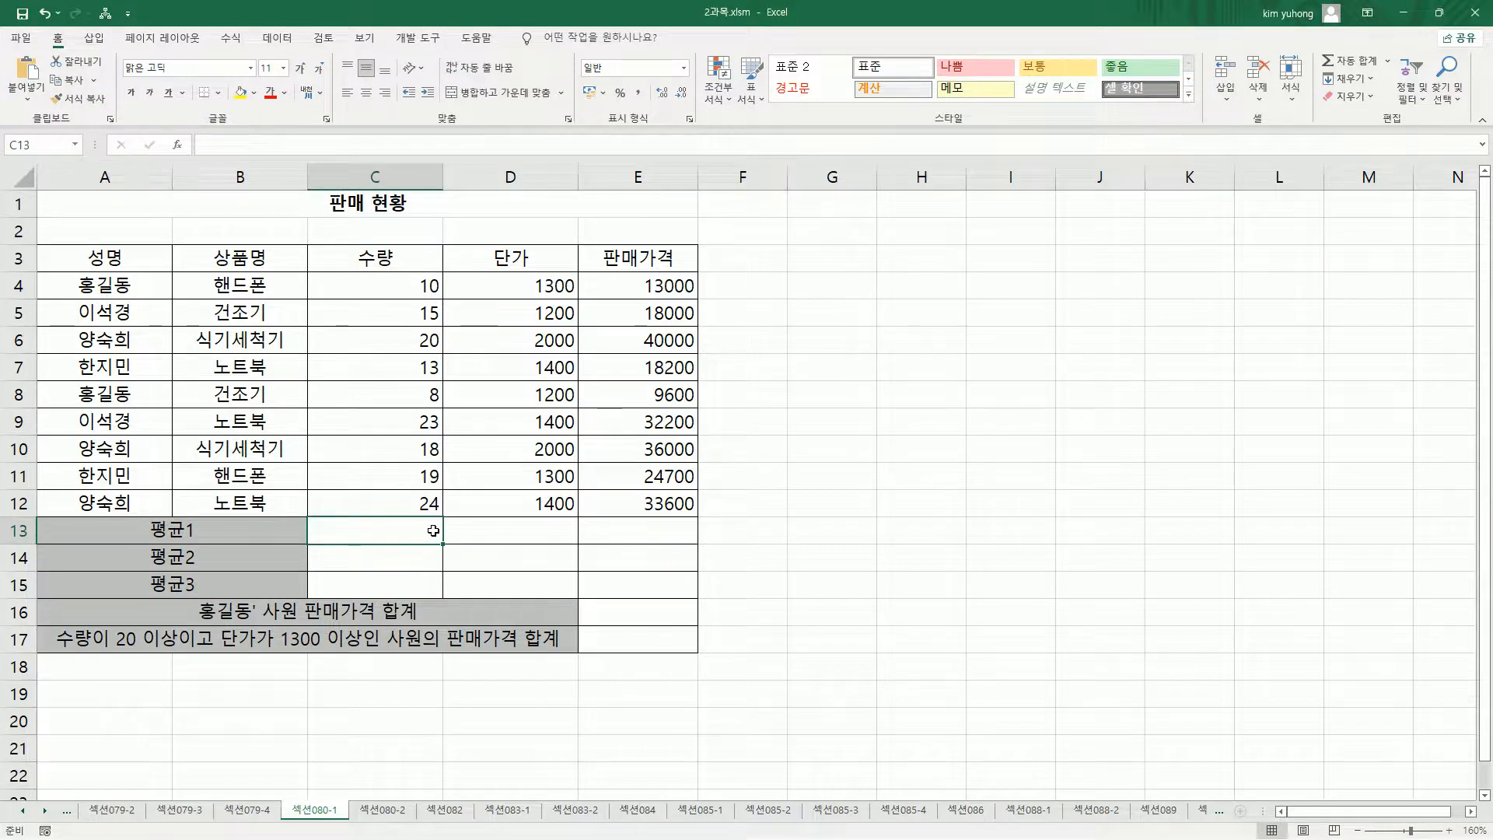
type("a")
key("BackSpace")
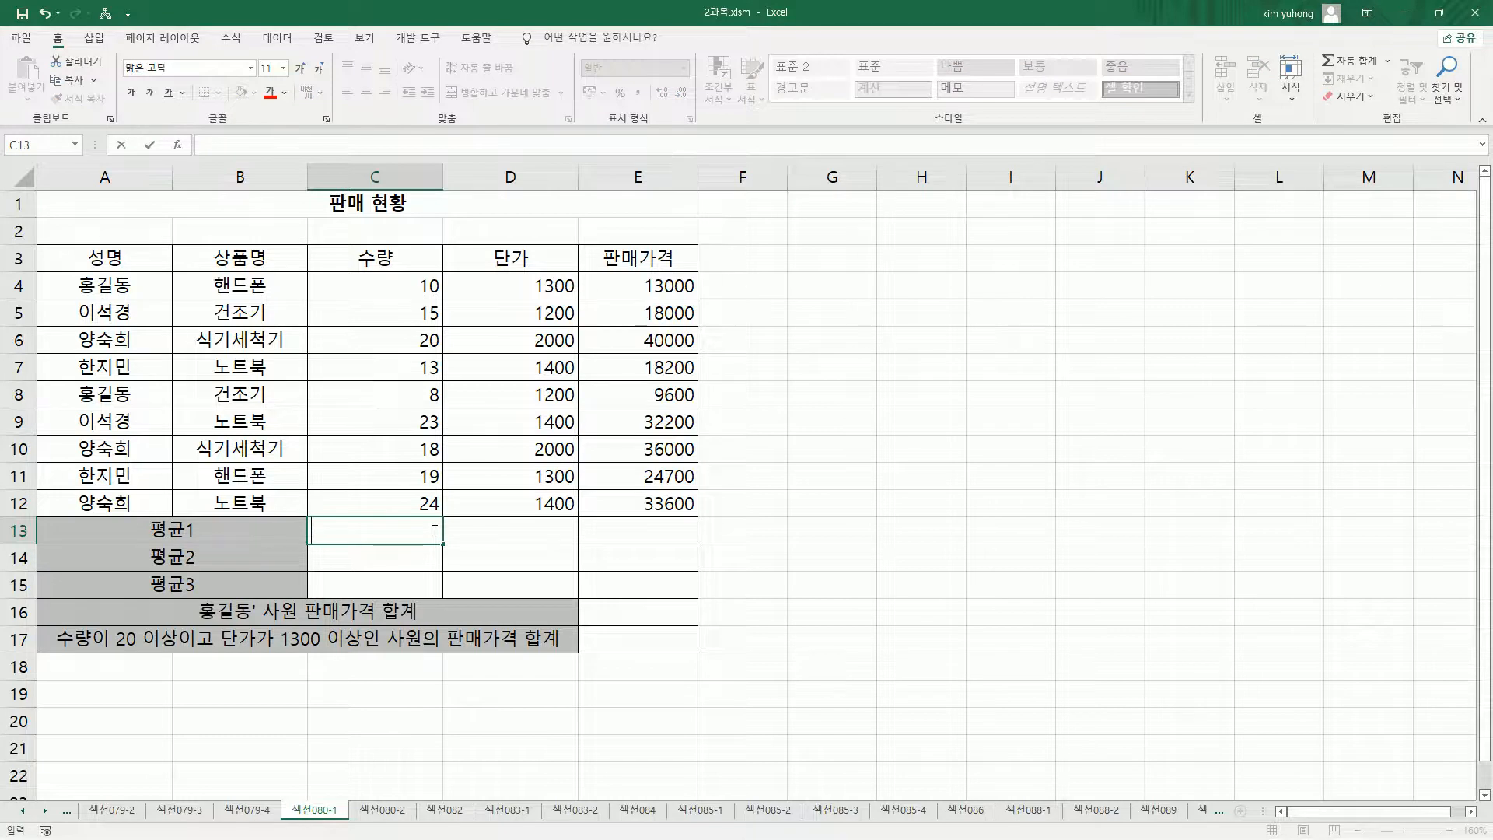
type("=aver")
key("Tab")
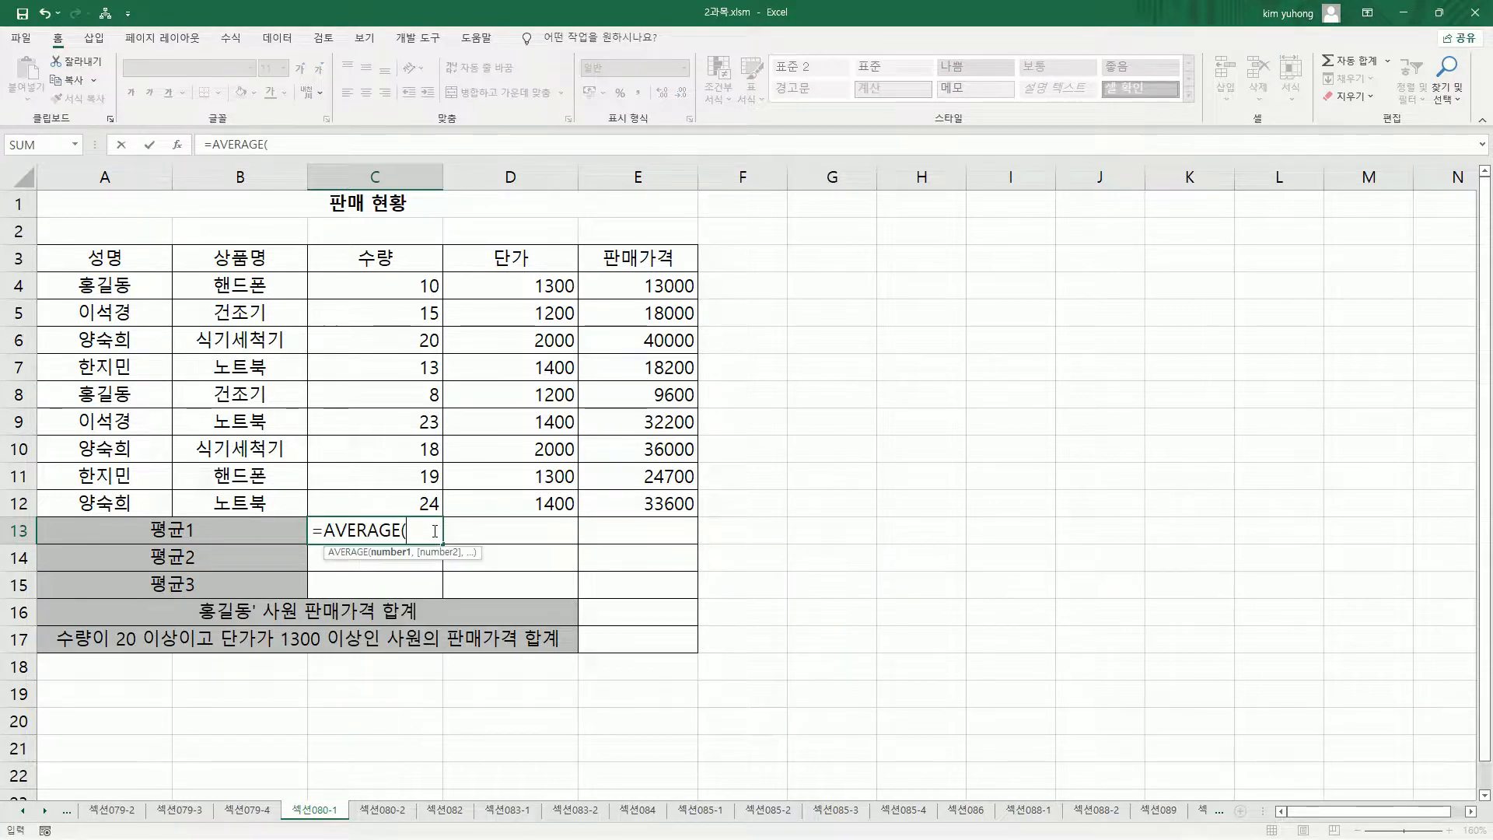
key("Up")
key("shift+Up")
key("shift+Up")
key("shift+Up")
key("shift+Up")
key("shift+Up")
key("shift+Up")
key("shift+Up")
key("shift+Up")
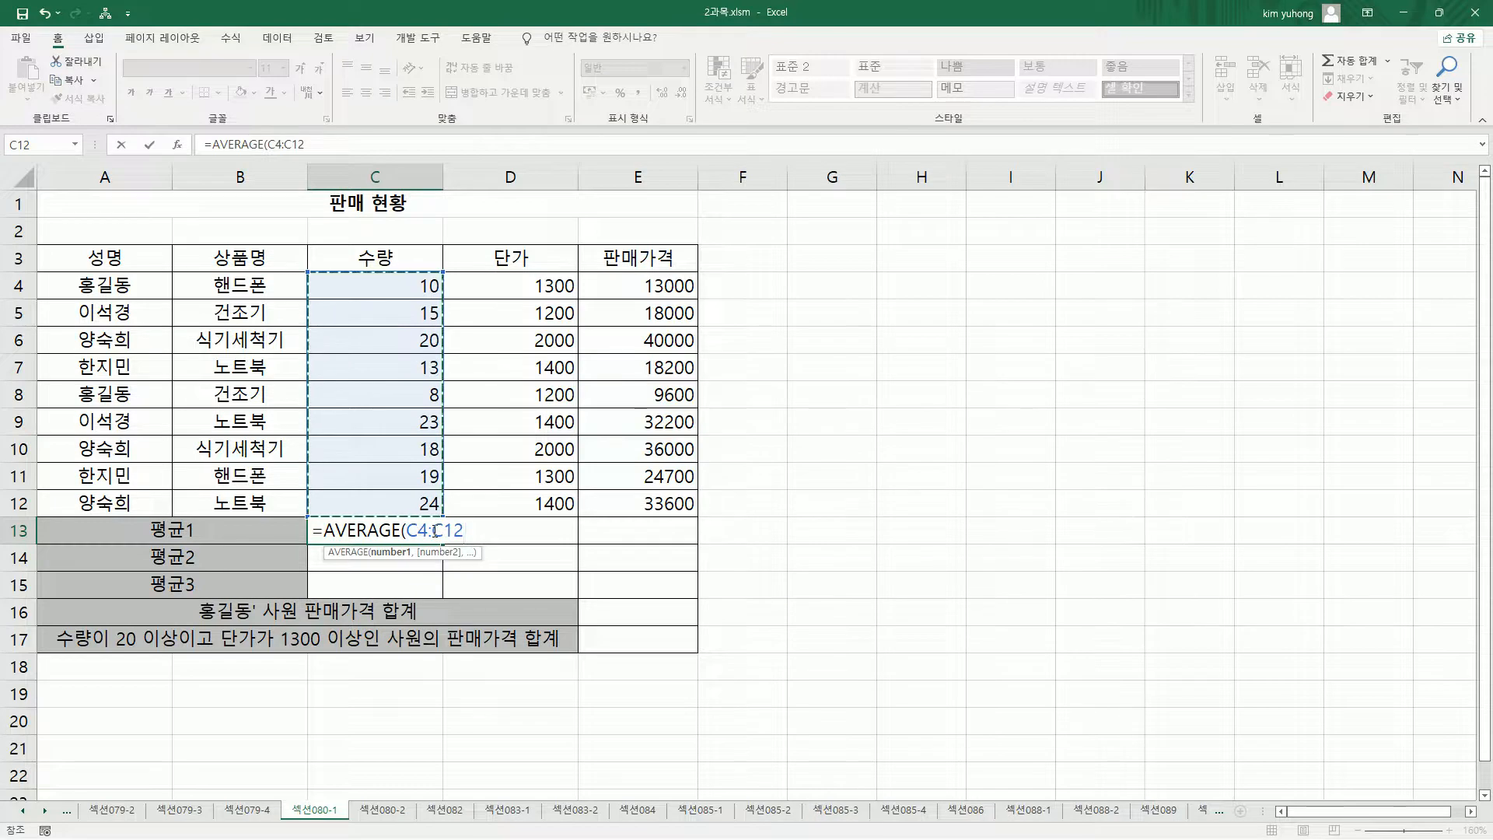
type(")")
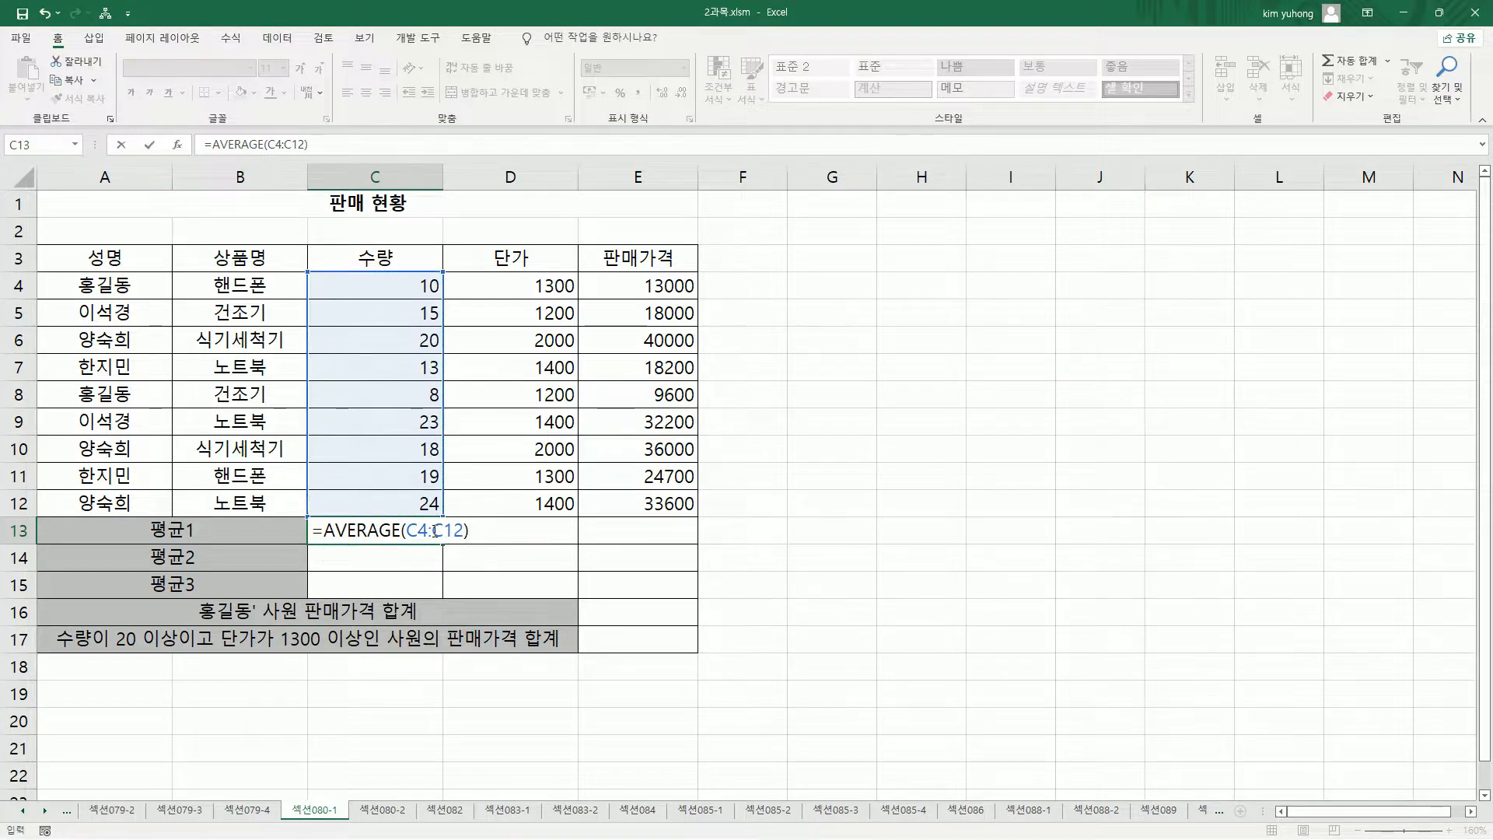
key("Return")
Step: Copy the average formula from C13 across to E13 and fill that row down through row 15
left_click(433, 530)
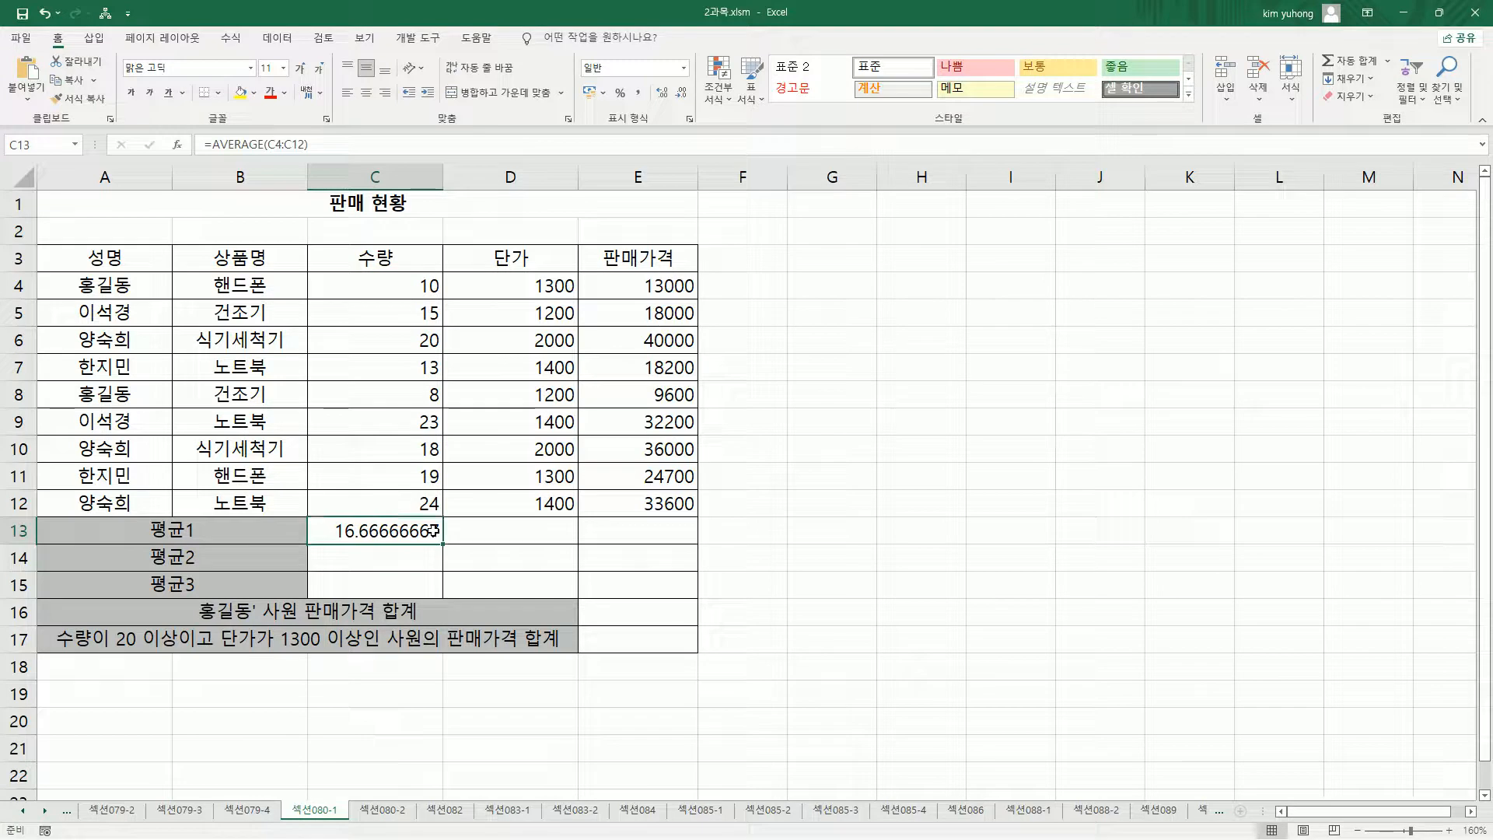
left_click_drag(442, 542, 687, 545)
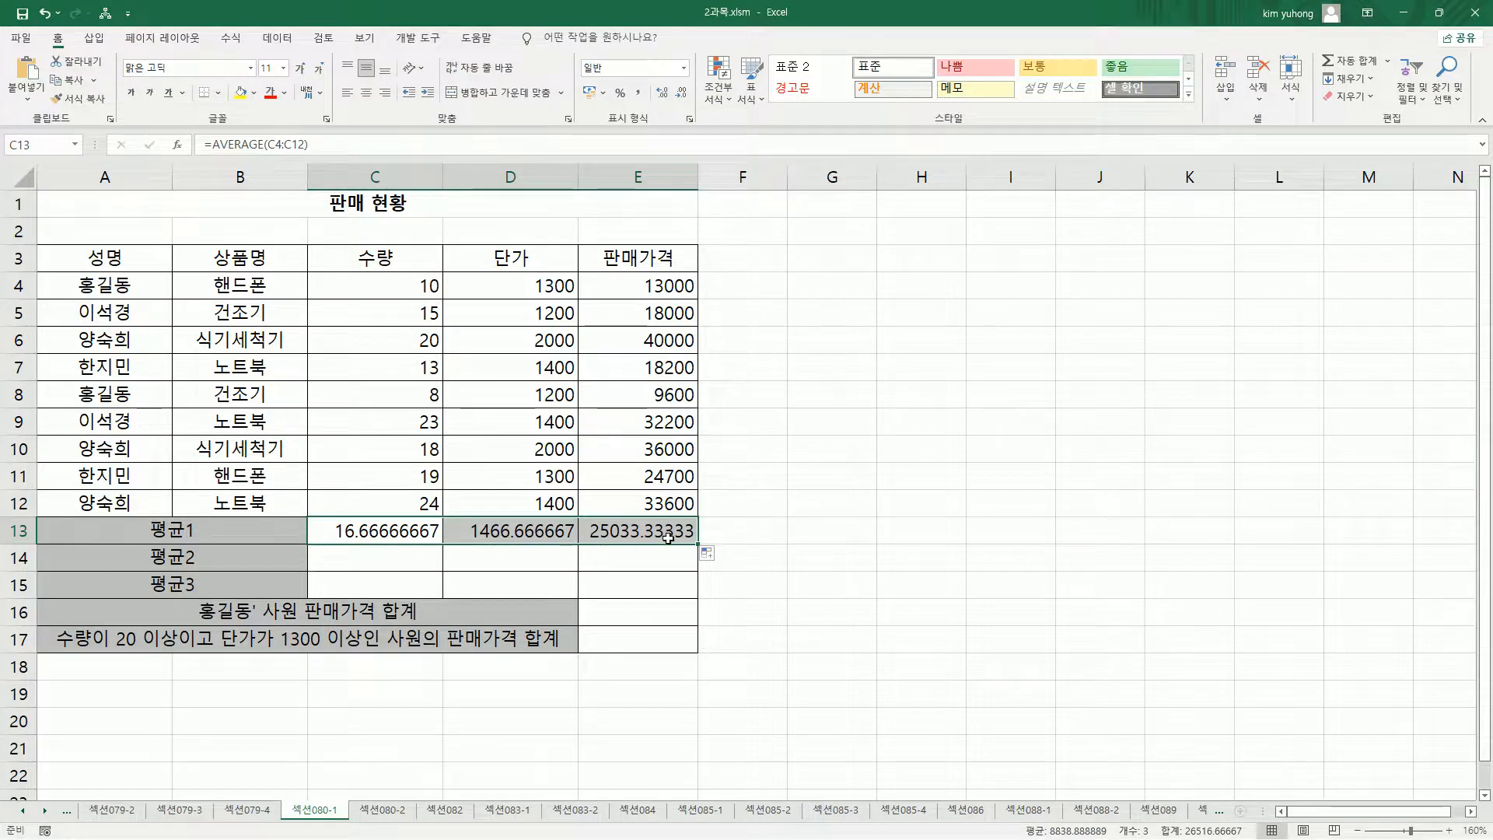
left_click_drag(697, 544, 697, 600)
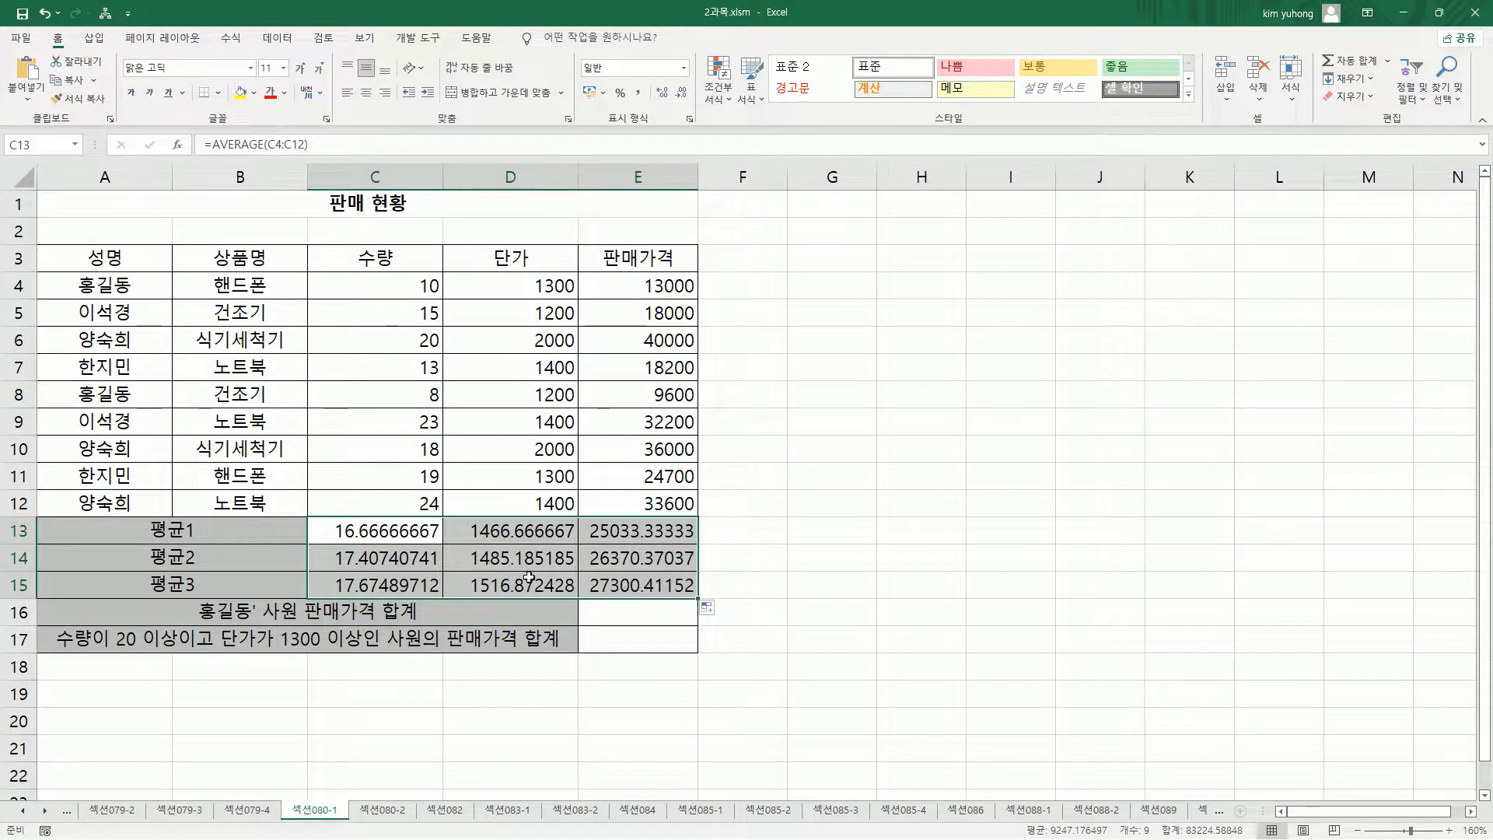
left_click_drag(339, 519, 422, 542)
left_click_drag(327, 549, 423, 567)
left_click_drag(335, 576, 437, 596)
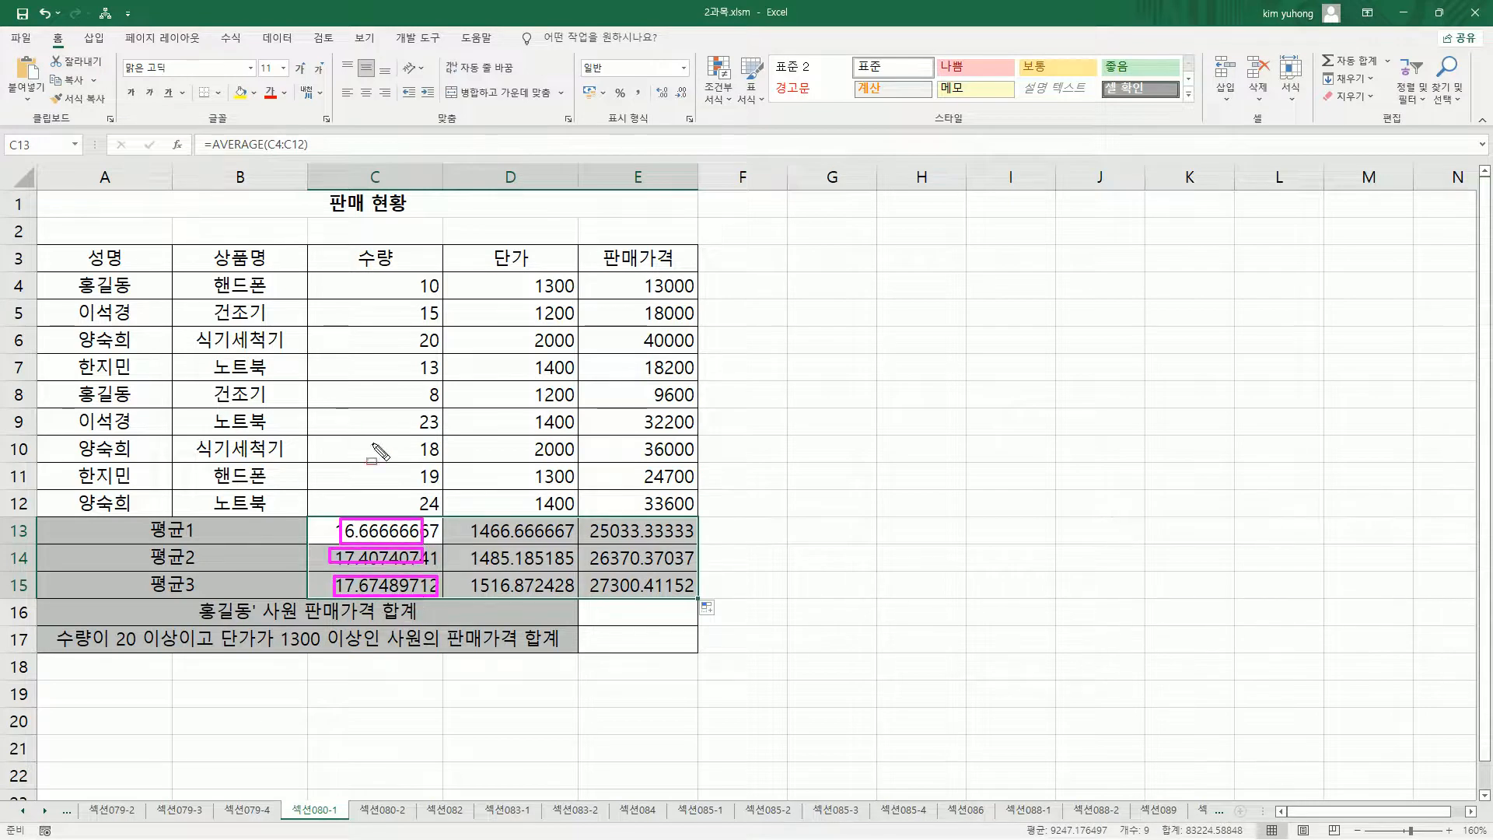
left_click_drag(319, 273, 445, 513)
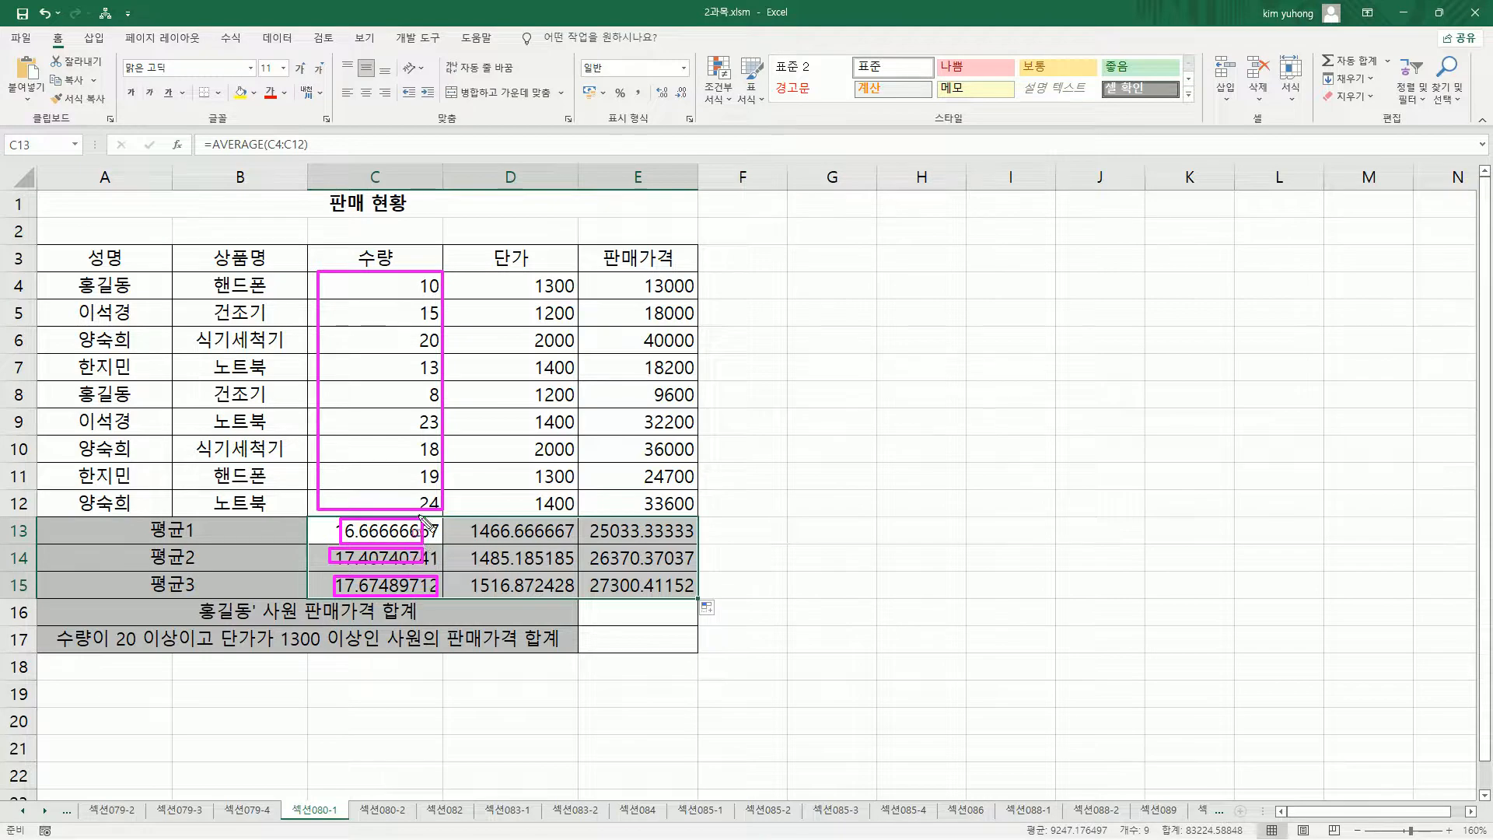
left_click_drag(272, 592, 281, 600)
left_click_drag(335, 276, 430, 499)
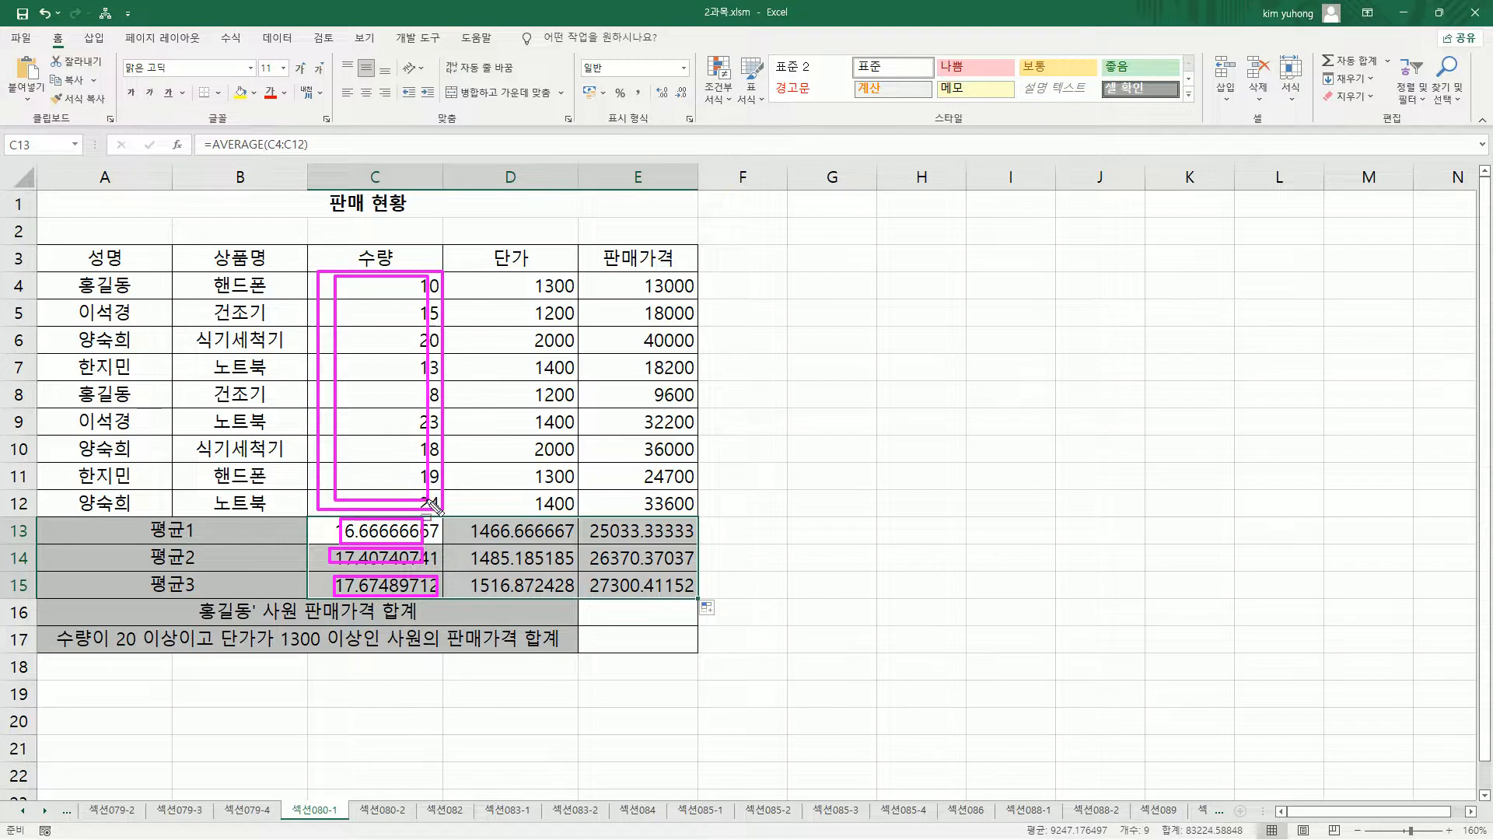
key("Escape")
Step: Lock the rows in C13's formula as =AVERAGE(C$4:C$12) and fill it through C13:E15
left_click(380, 530)
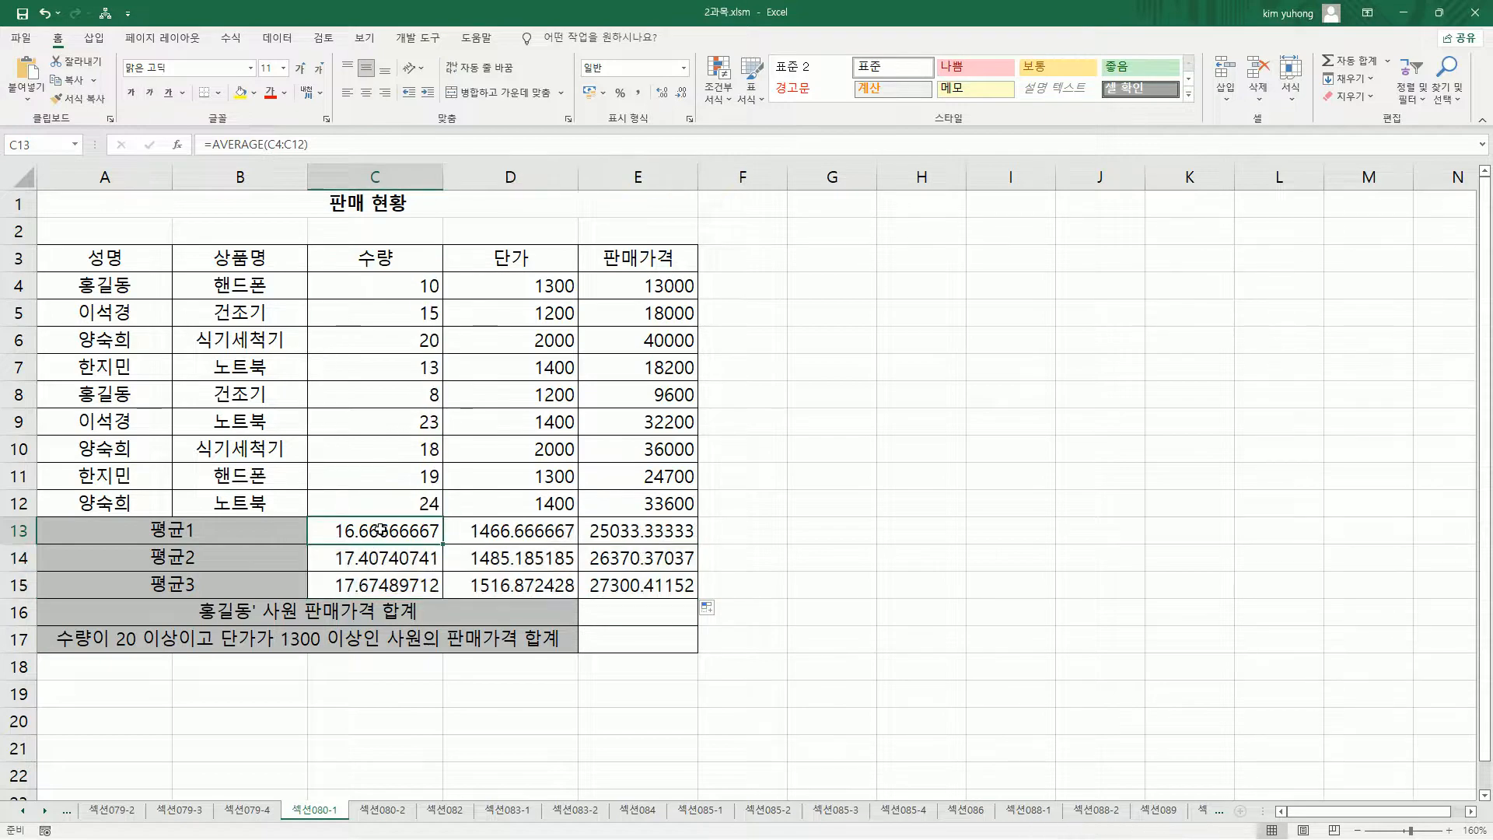
double_click(380, 529)
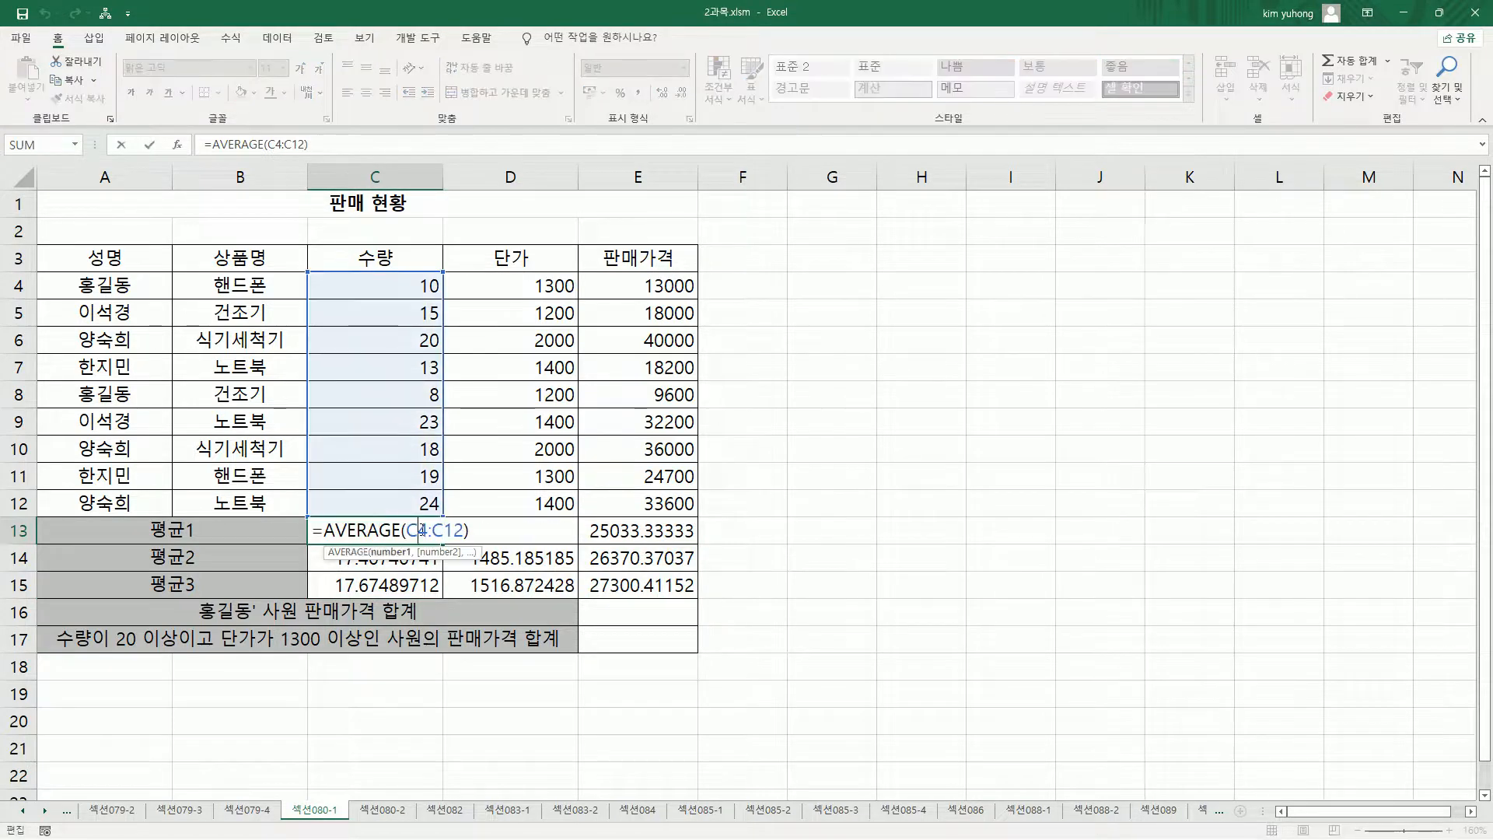
key("F4")
key("F4")
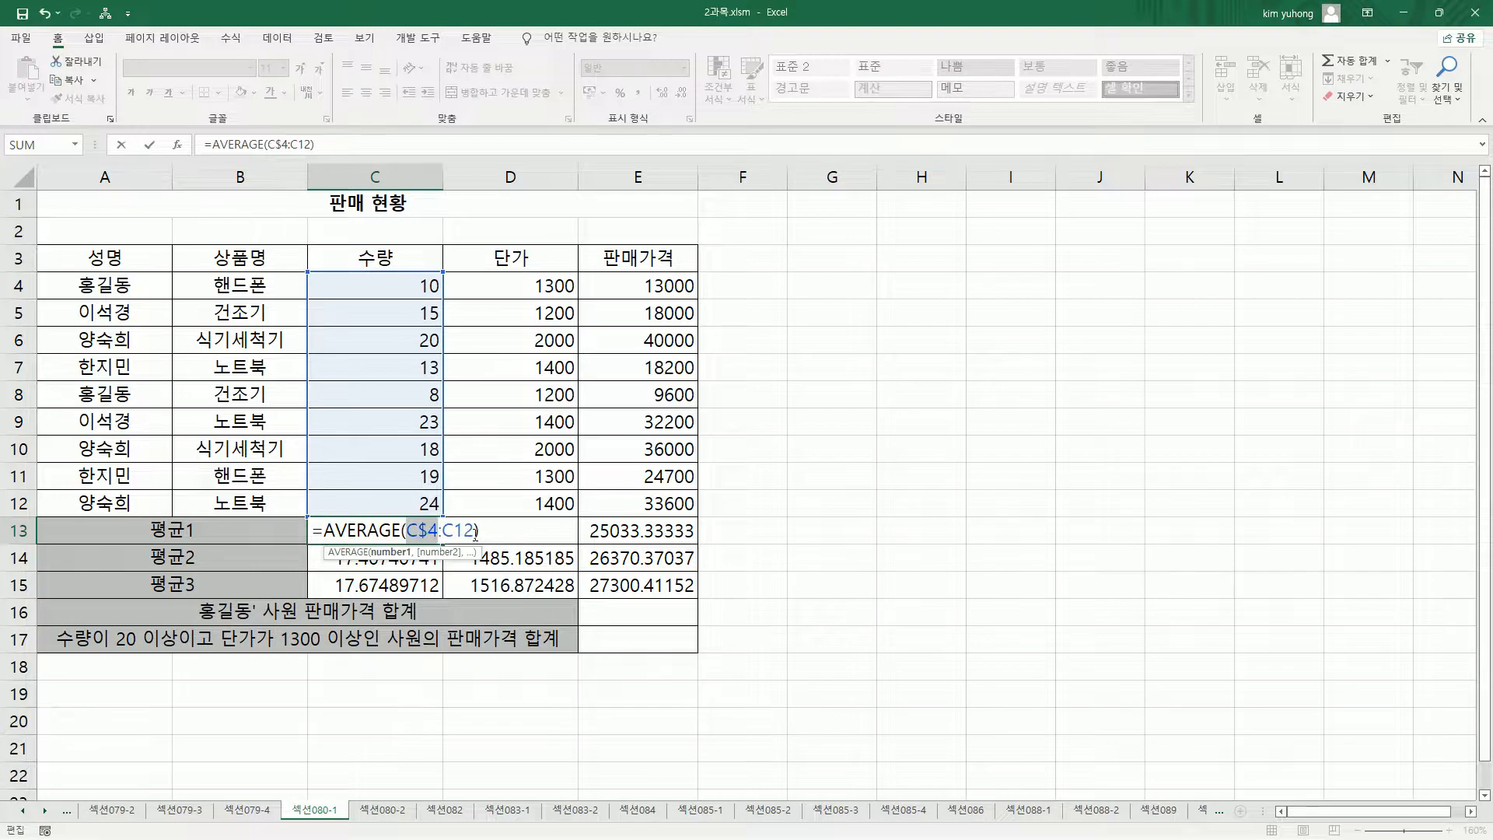
double_click(465, 530)
key("F4")
key("F4")
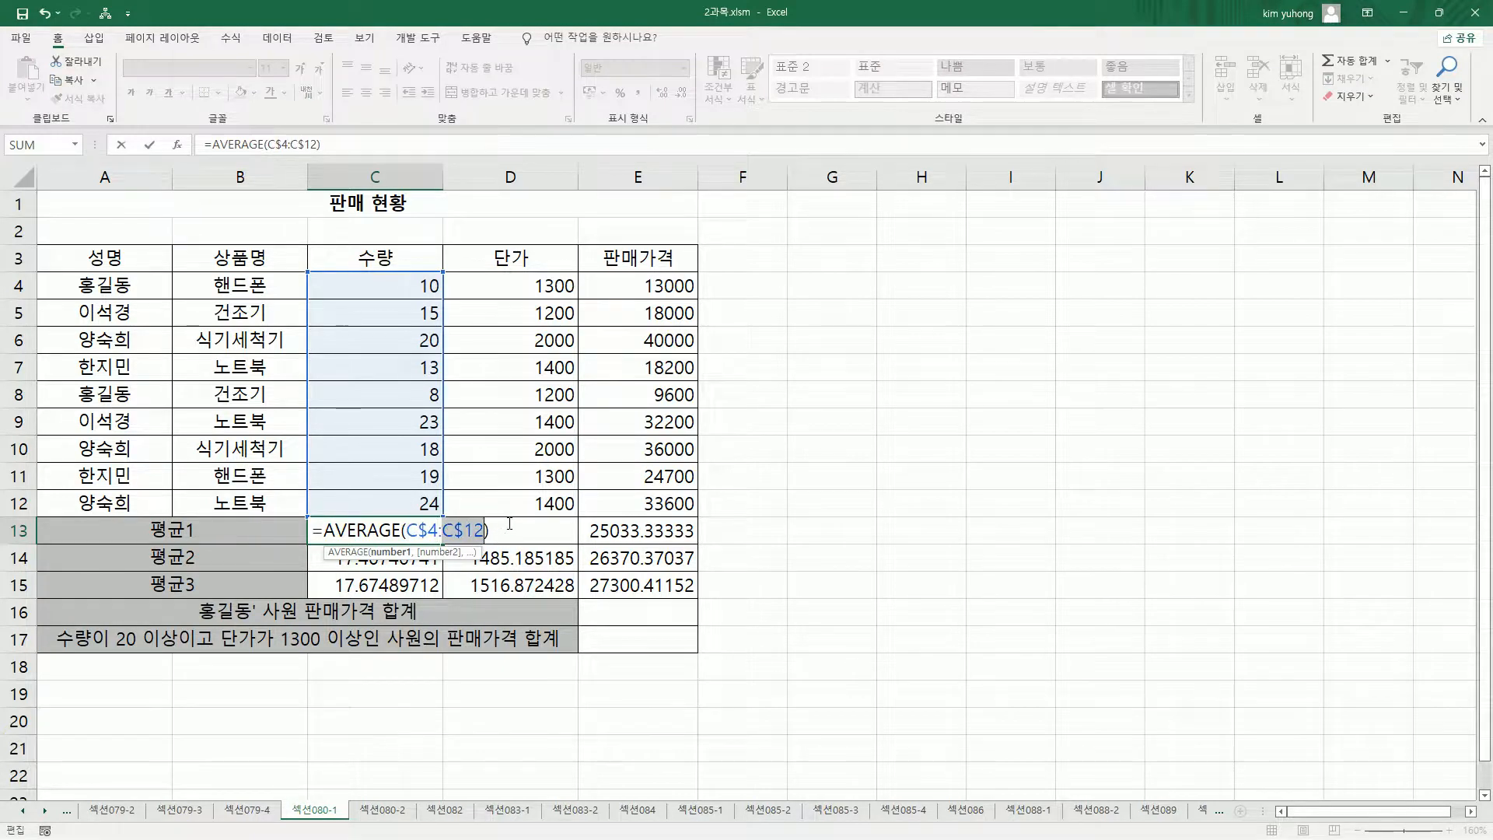
key("Return")
left_click(432, 534)
left_click_drag(440, 544, 696, 594)
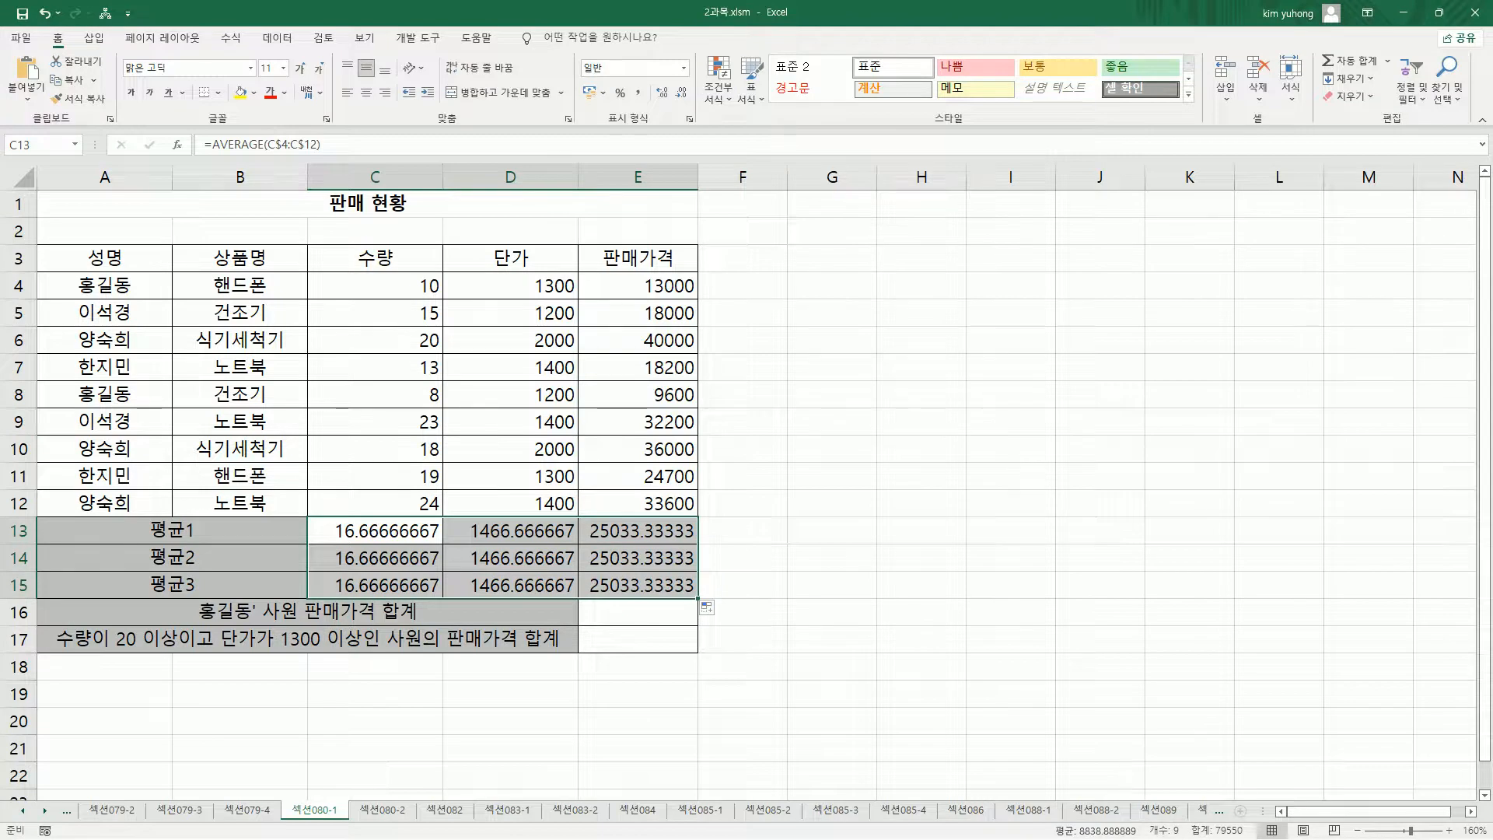
double_click(416, 530)
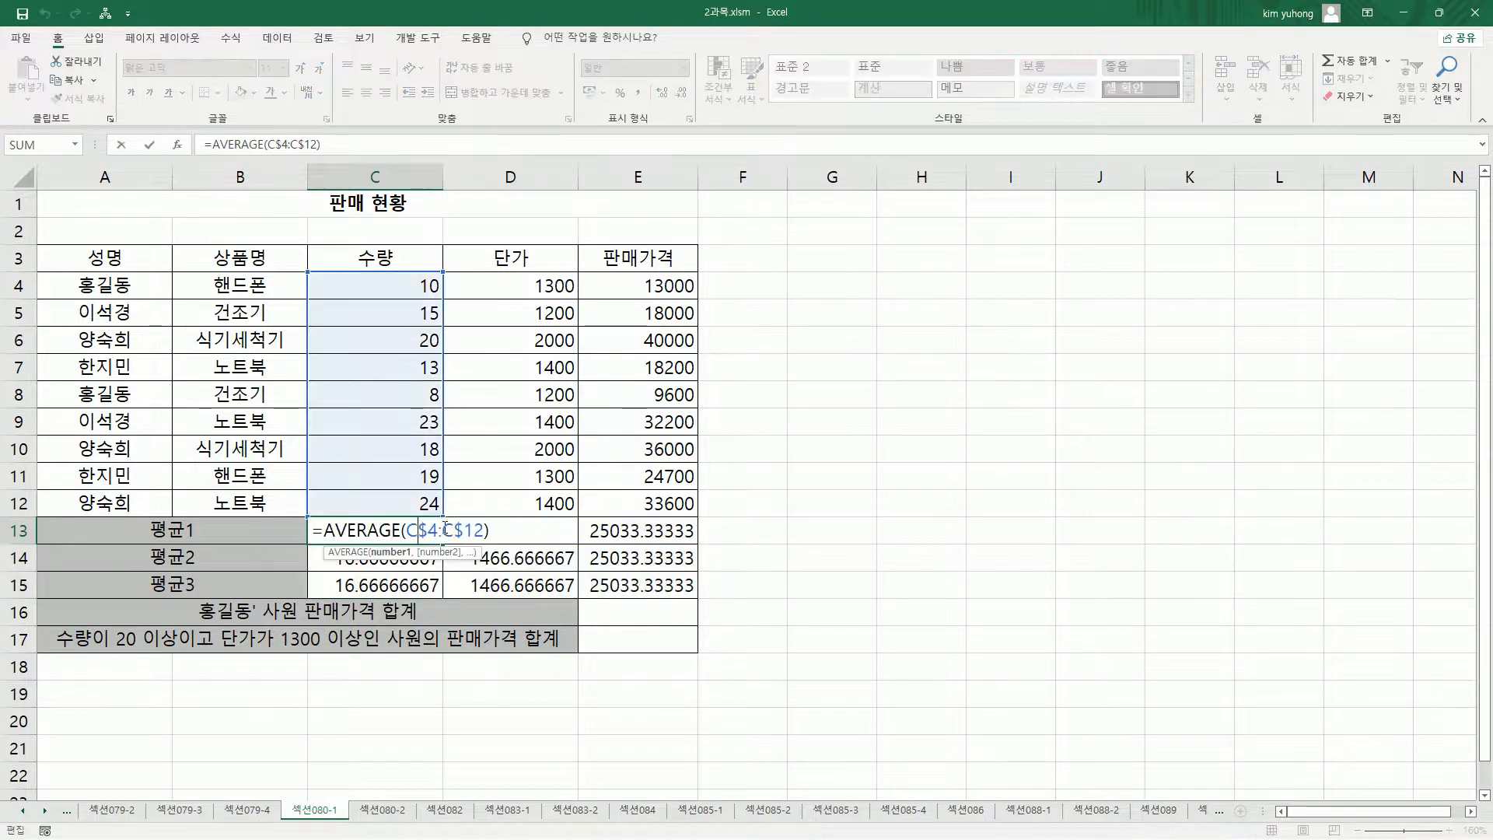
left_click_drag(418, 530, 474, 530)
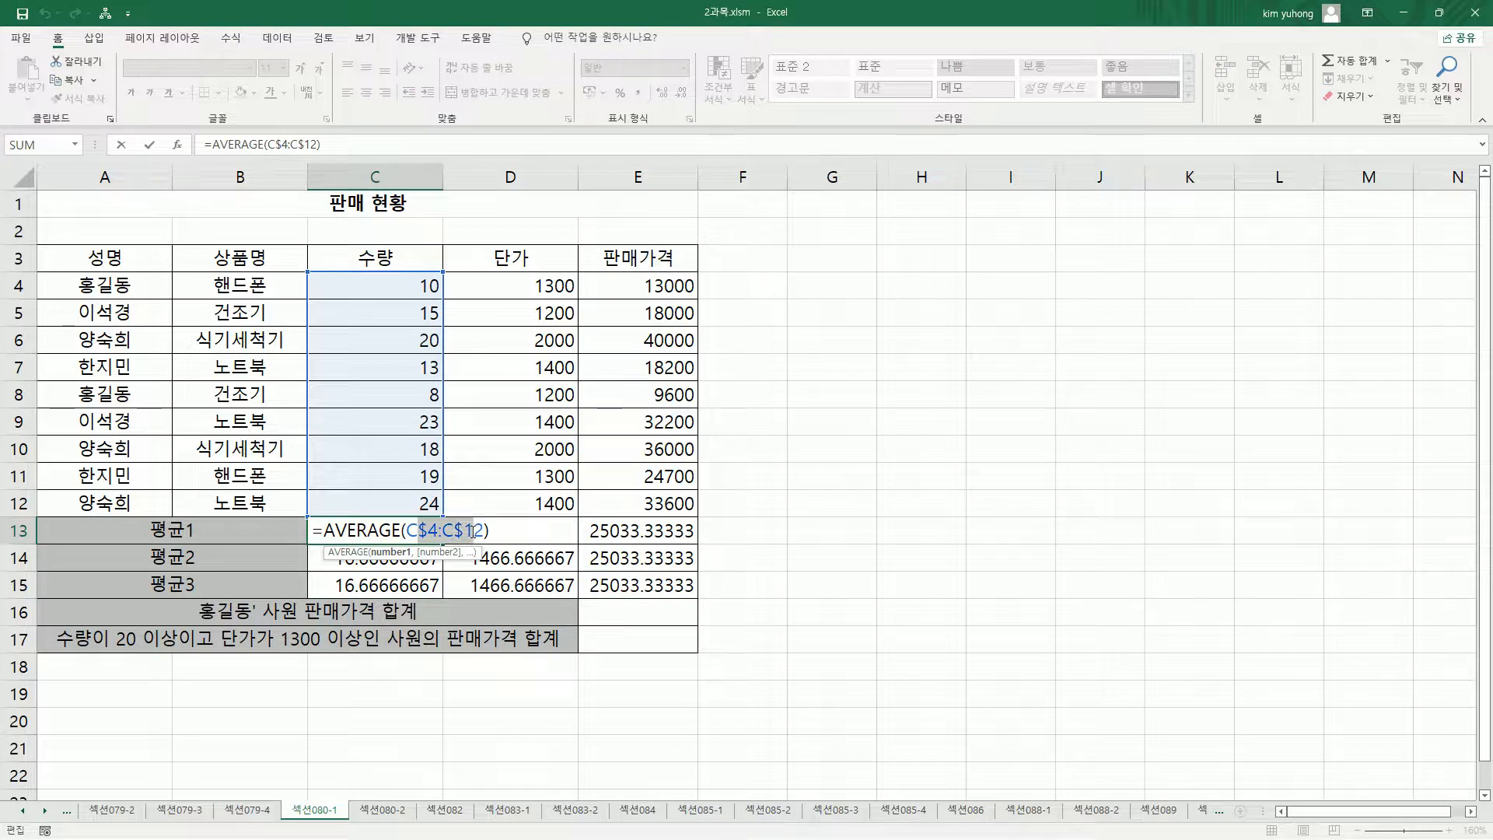
left_click(424, 530)
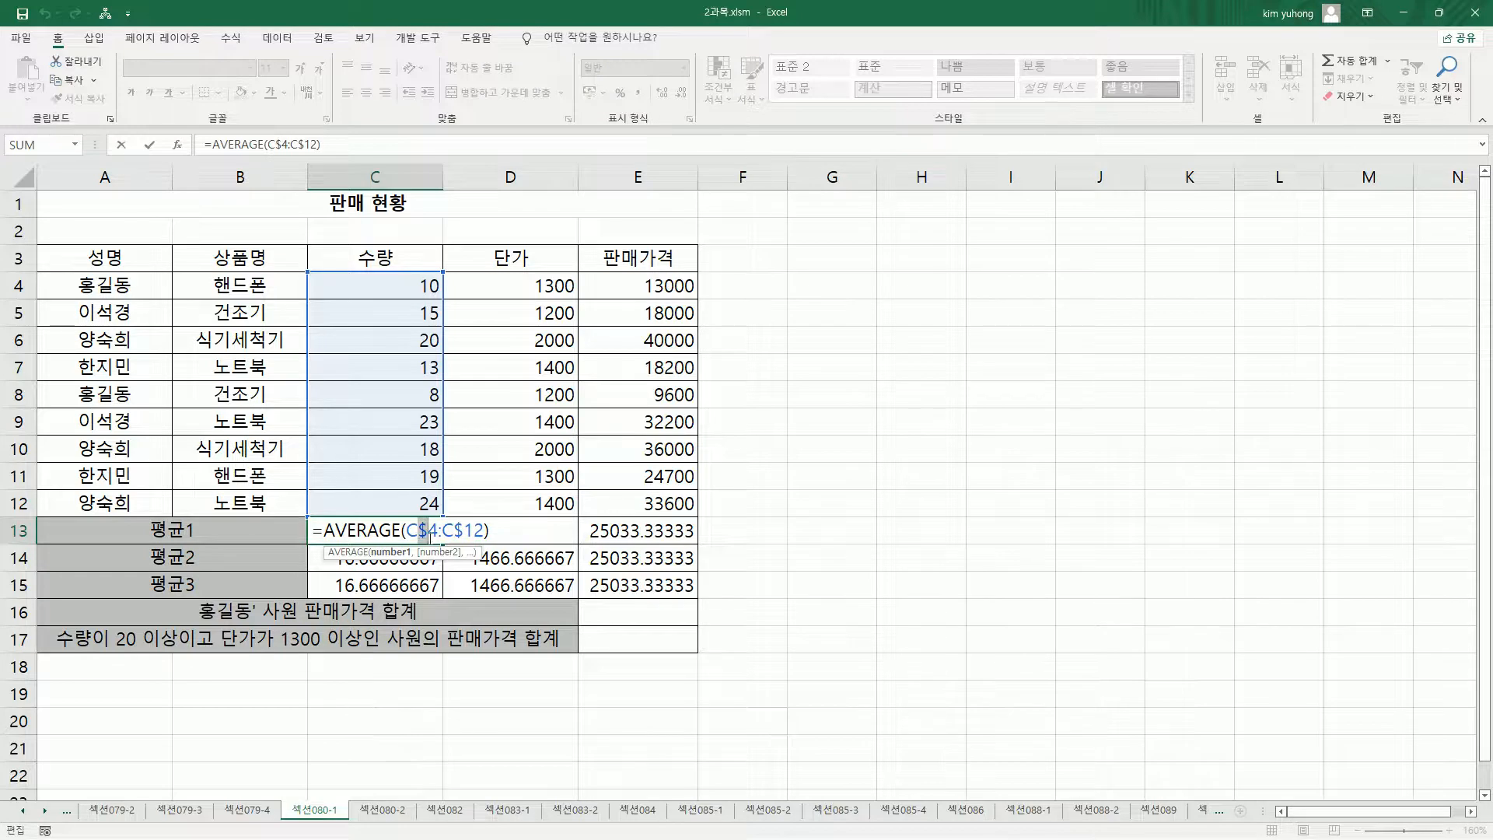
key("ctrl+Return")
mouse_move(136, 514)
left_mouse_down()
mouse_move(455, 542)
mouse_move(716, 543)
left_mouse_up()
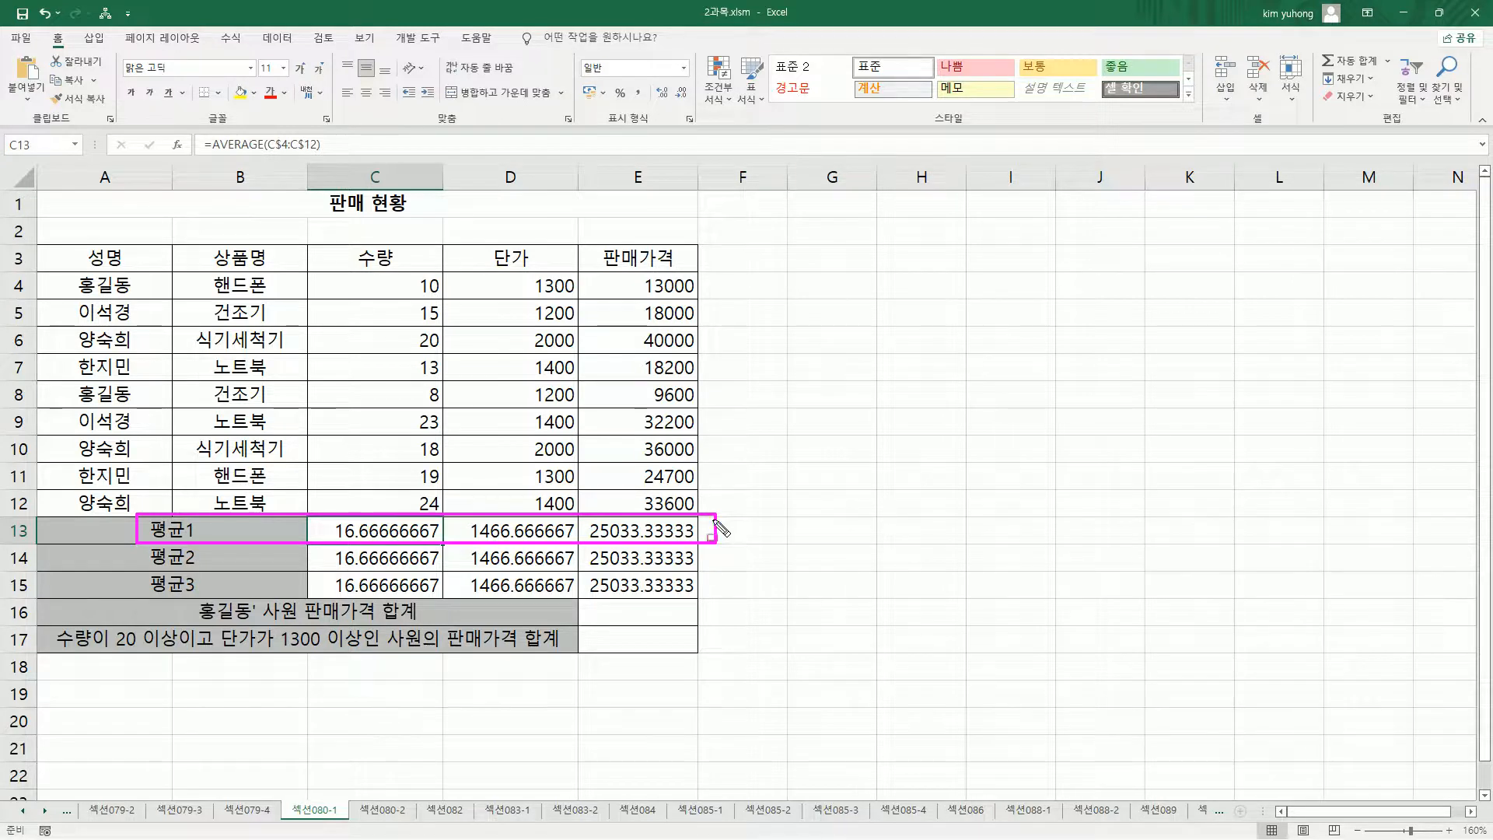
key("Escape")
Step: Wrap C13's AVERAGE formula in ROUND with 1 decimal digit and copy it across to E13
double_click(378, 529)
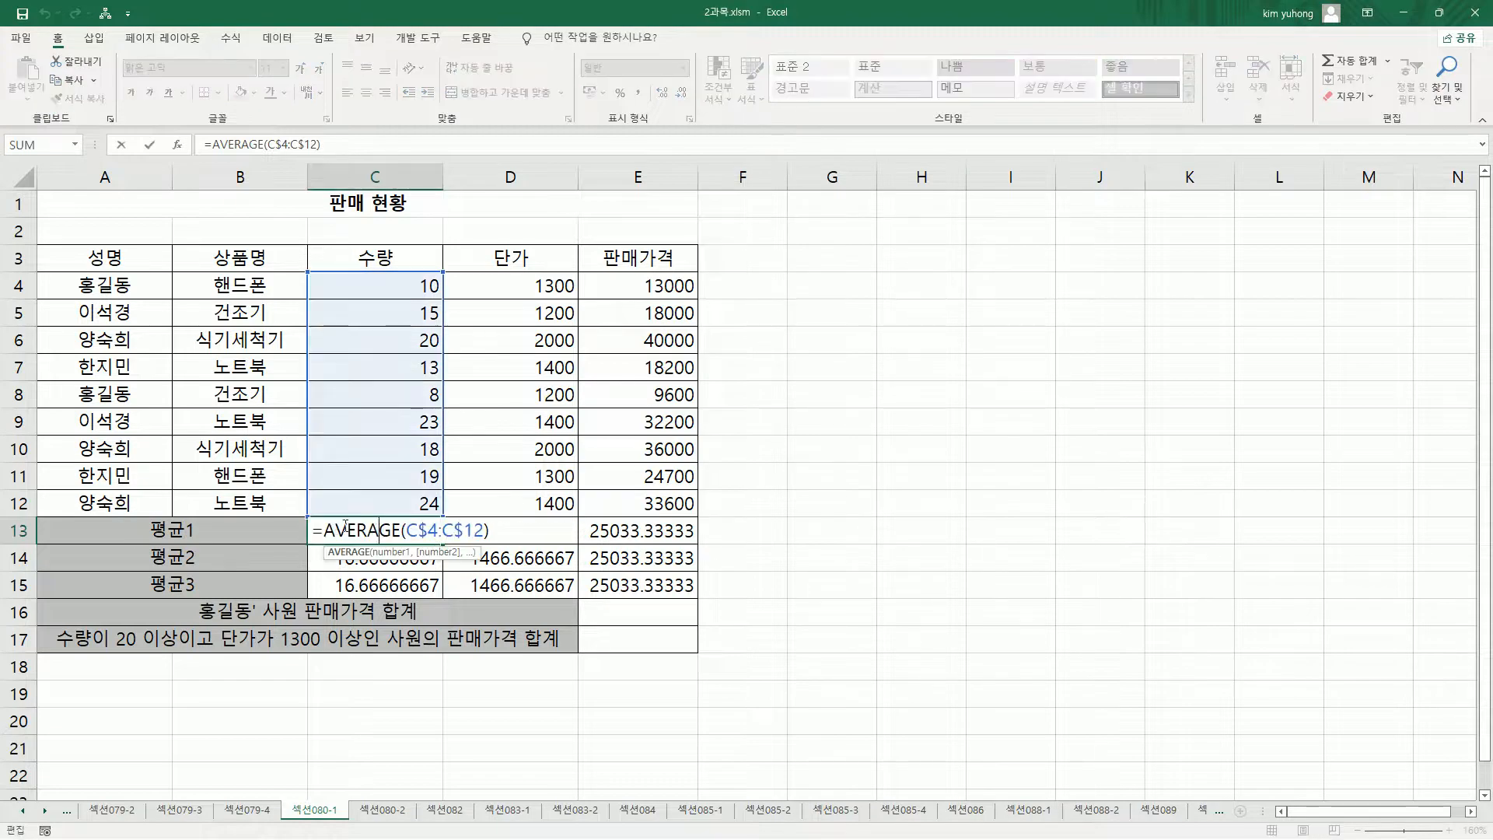
type("roun")
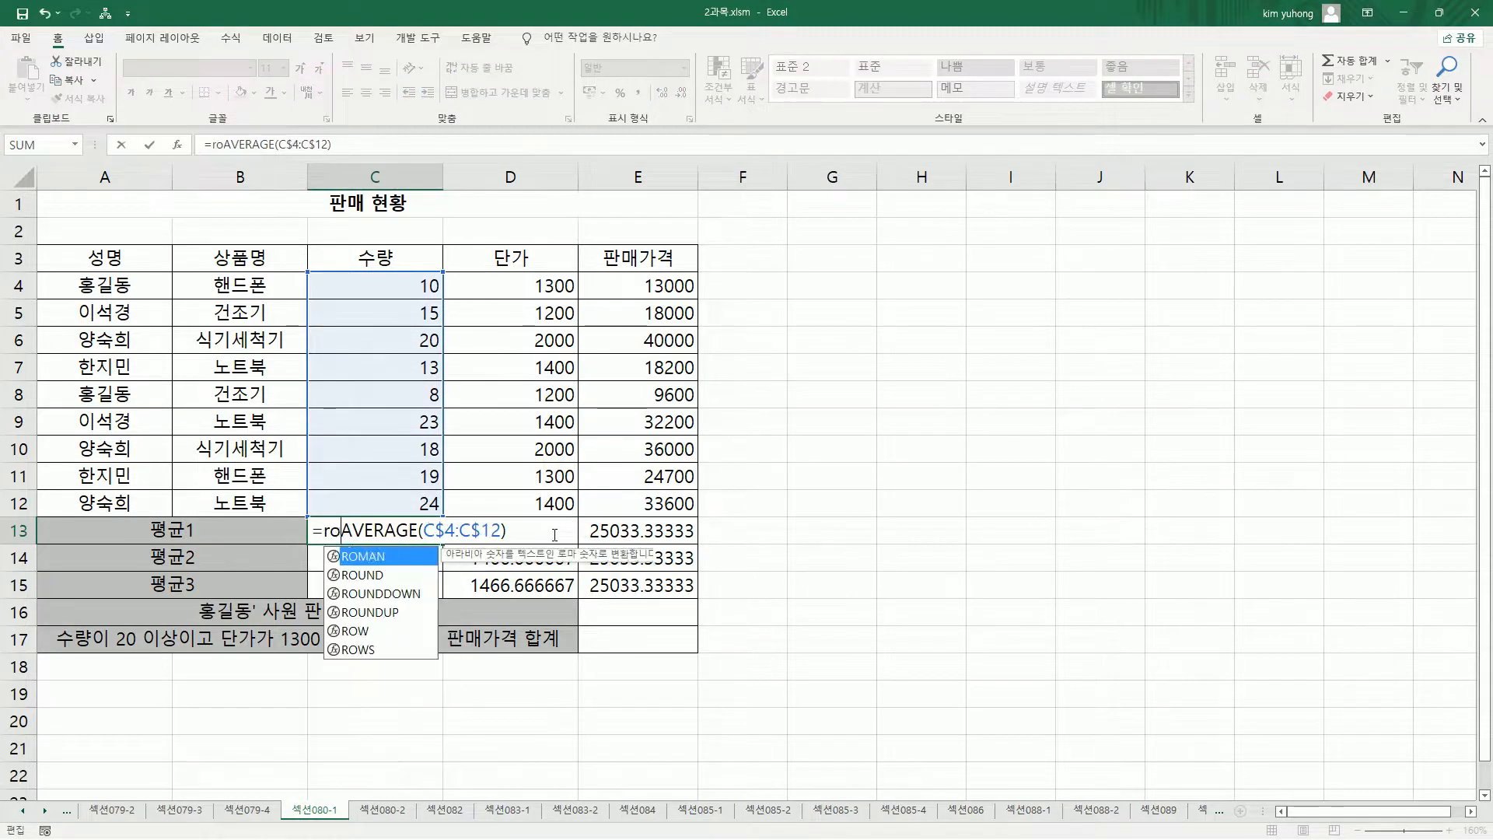
key("Tab")
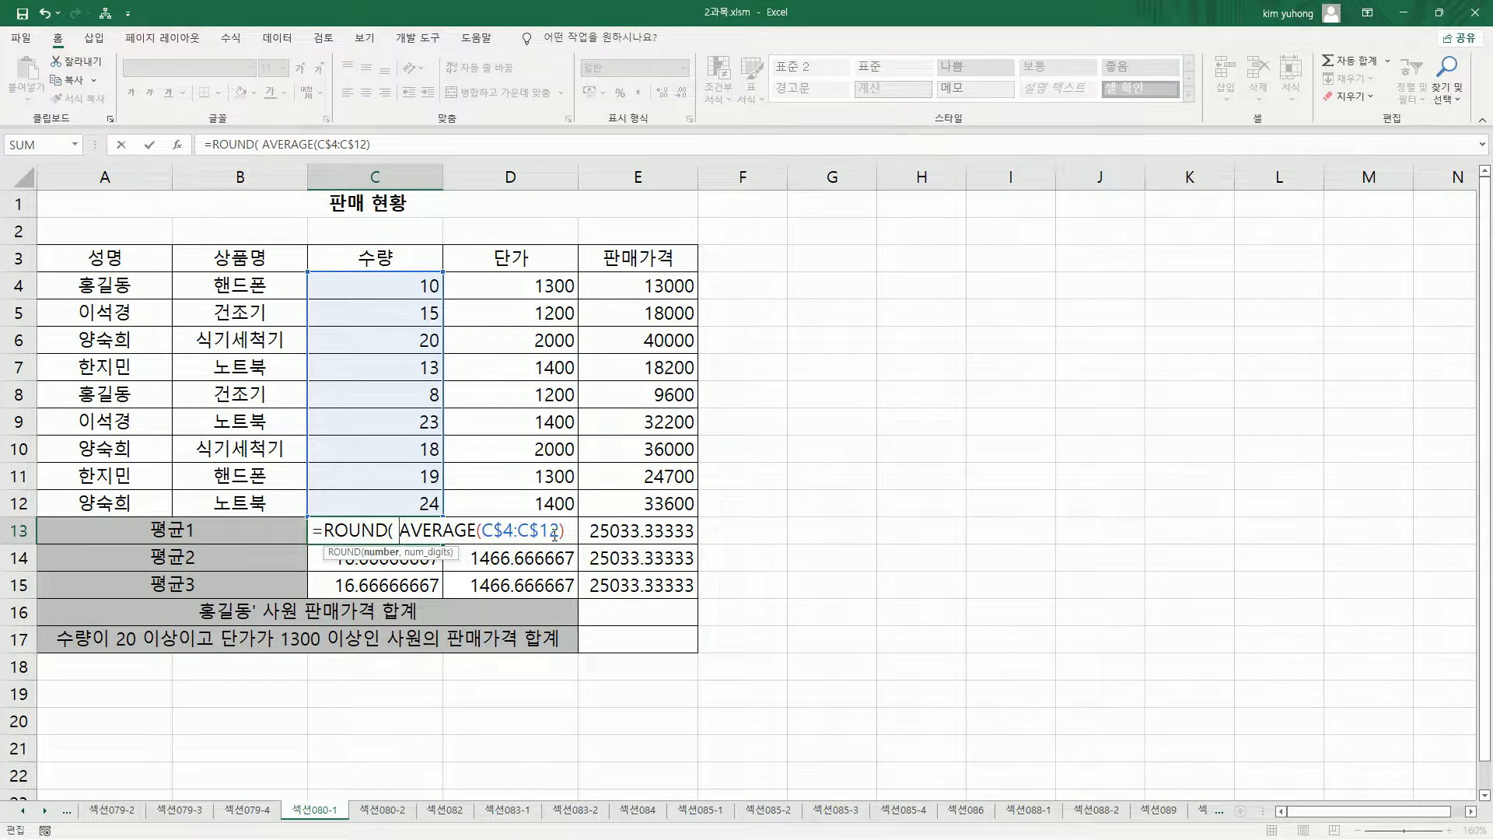
key("shift+Home")
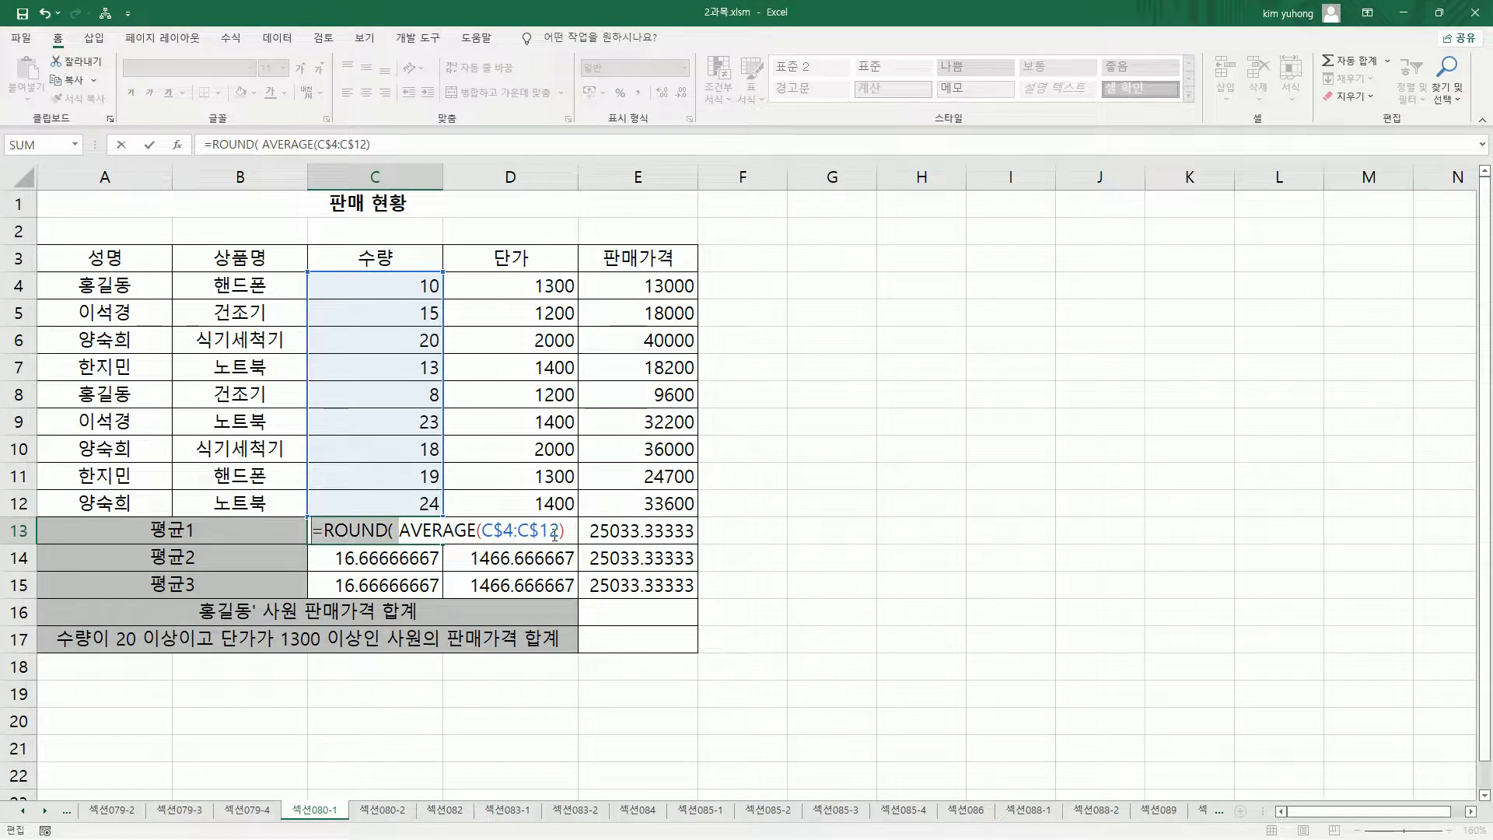
key("shift+End")
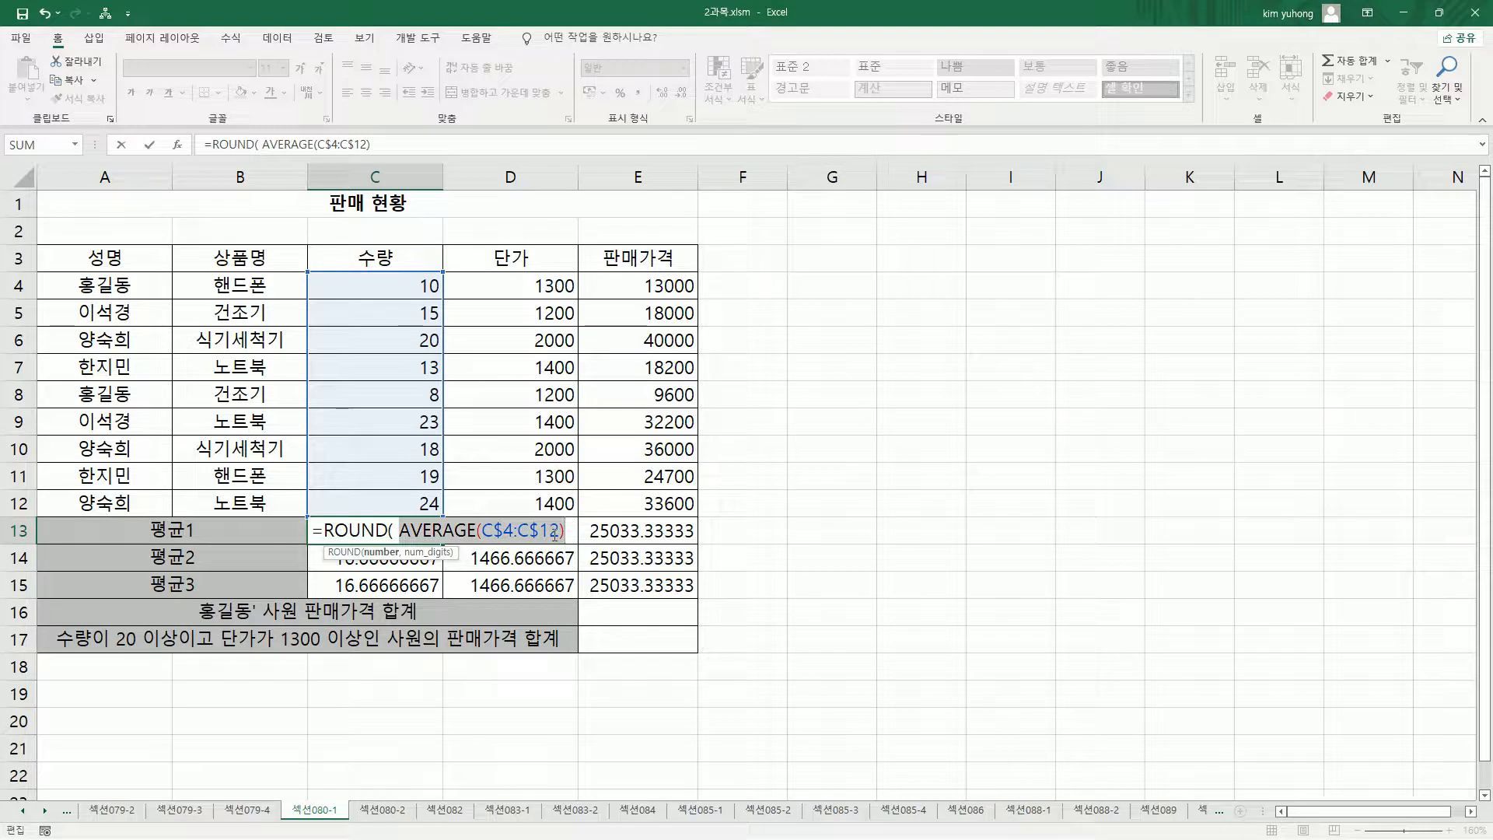
key("End")
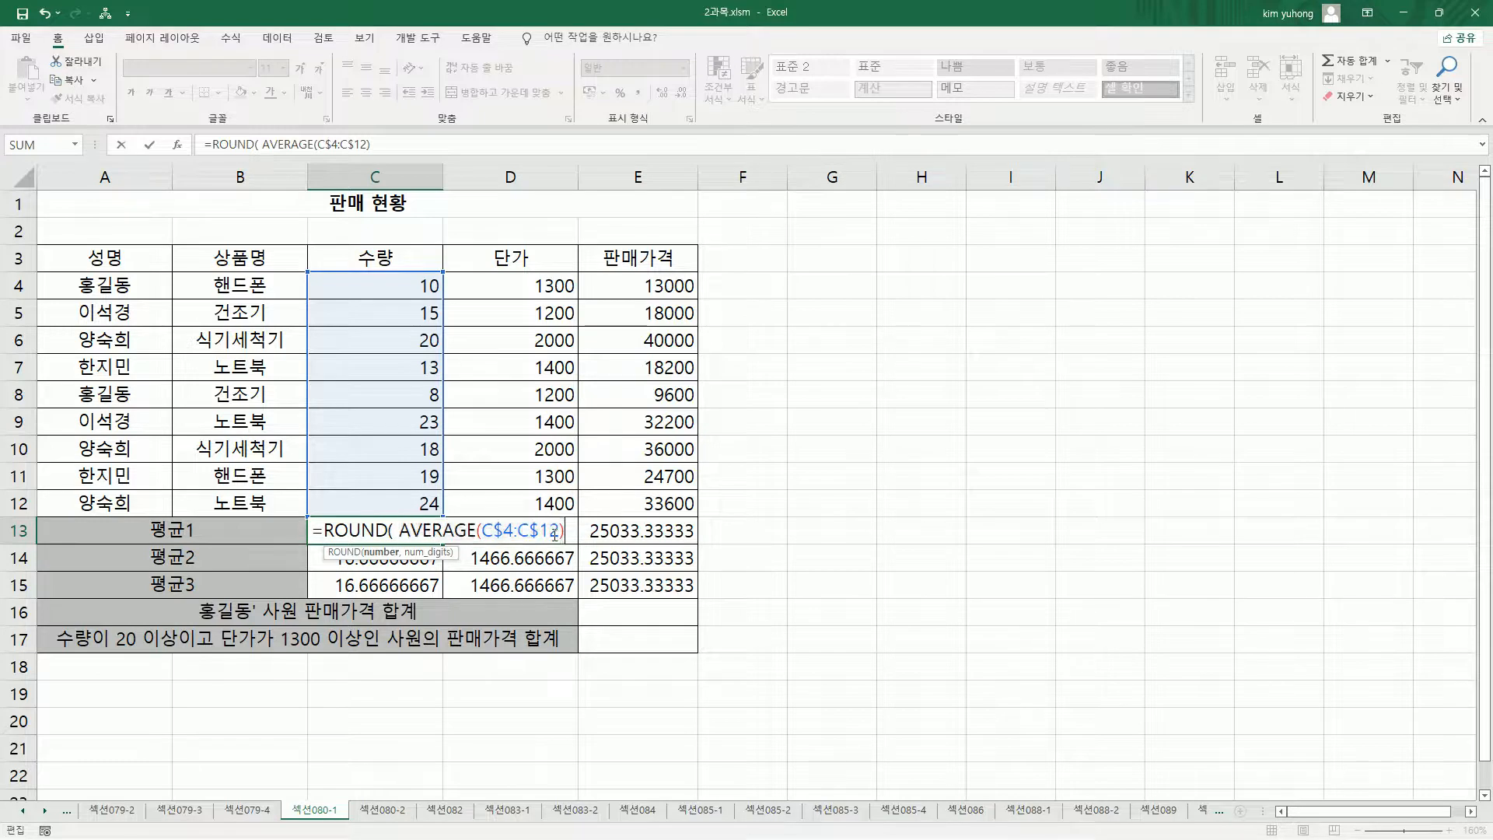
type(",")
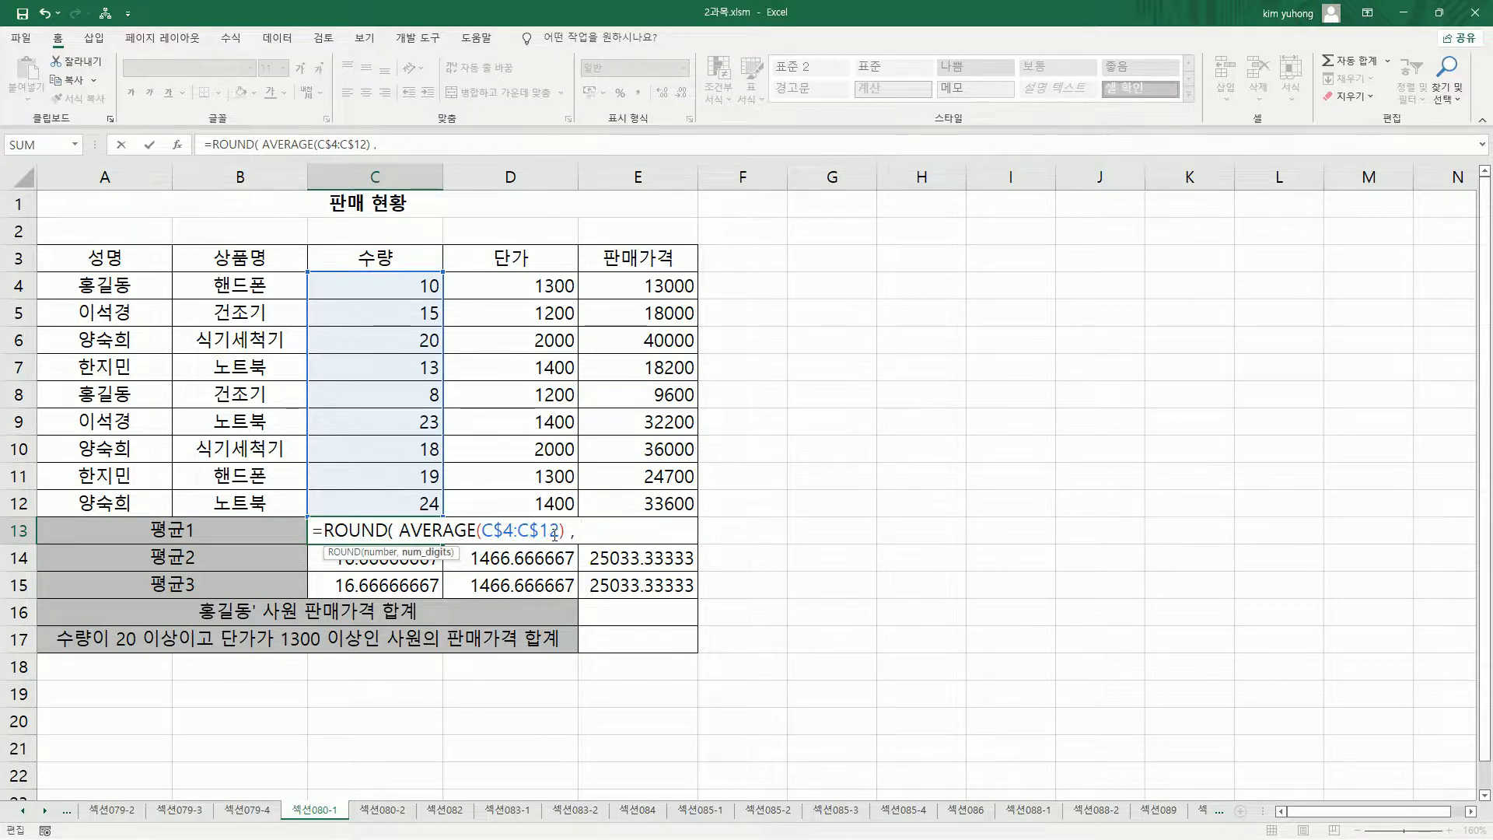
type(" 1")
key("BackSpace")
key("BackSpace")
type(")")
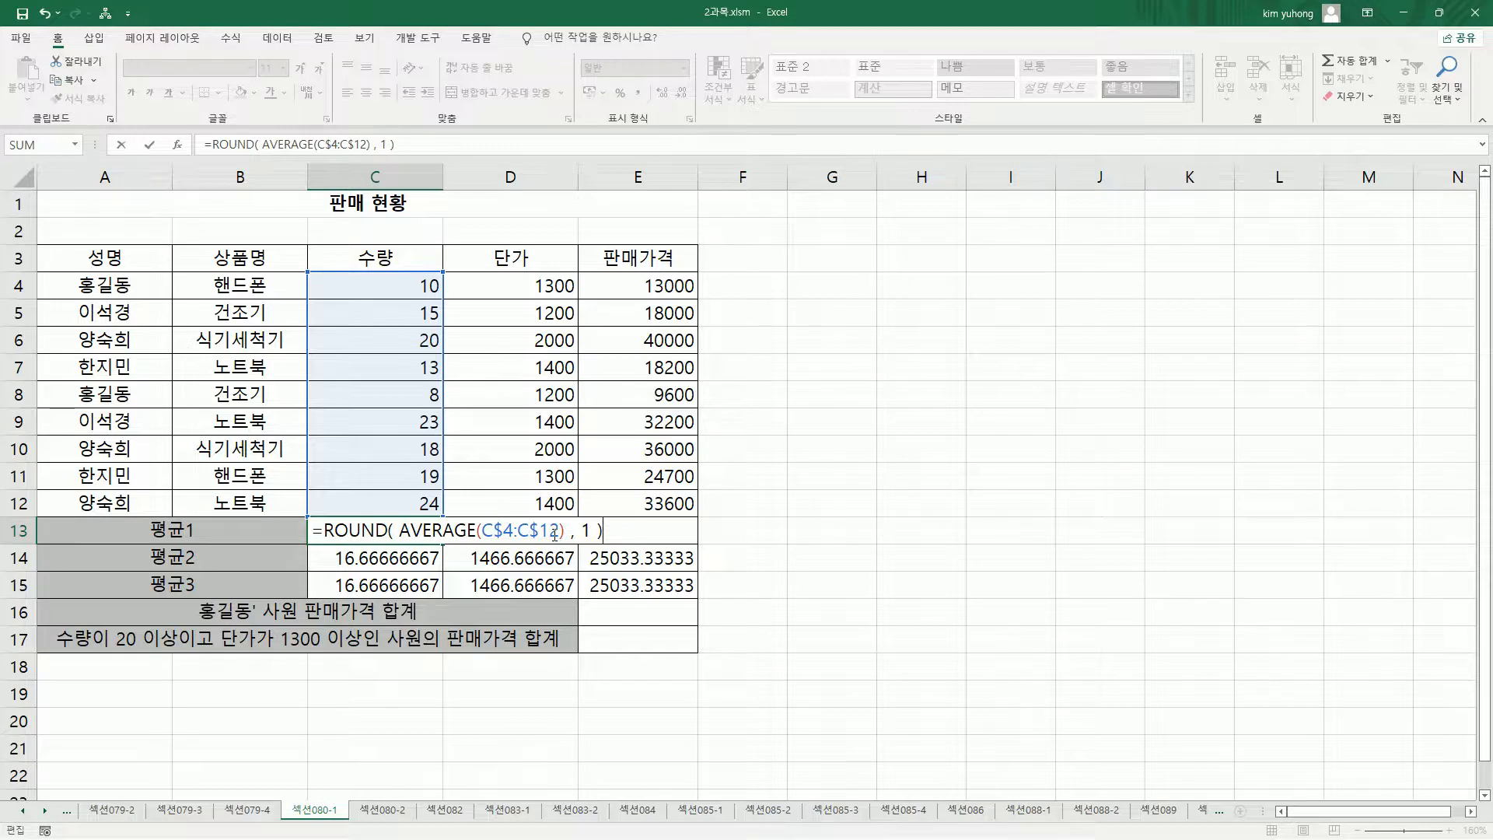
key("Return")
left_click(395, 537)
left_click_drag(445, 543, 679, 547)
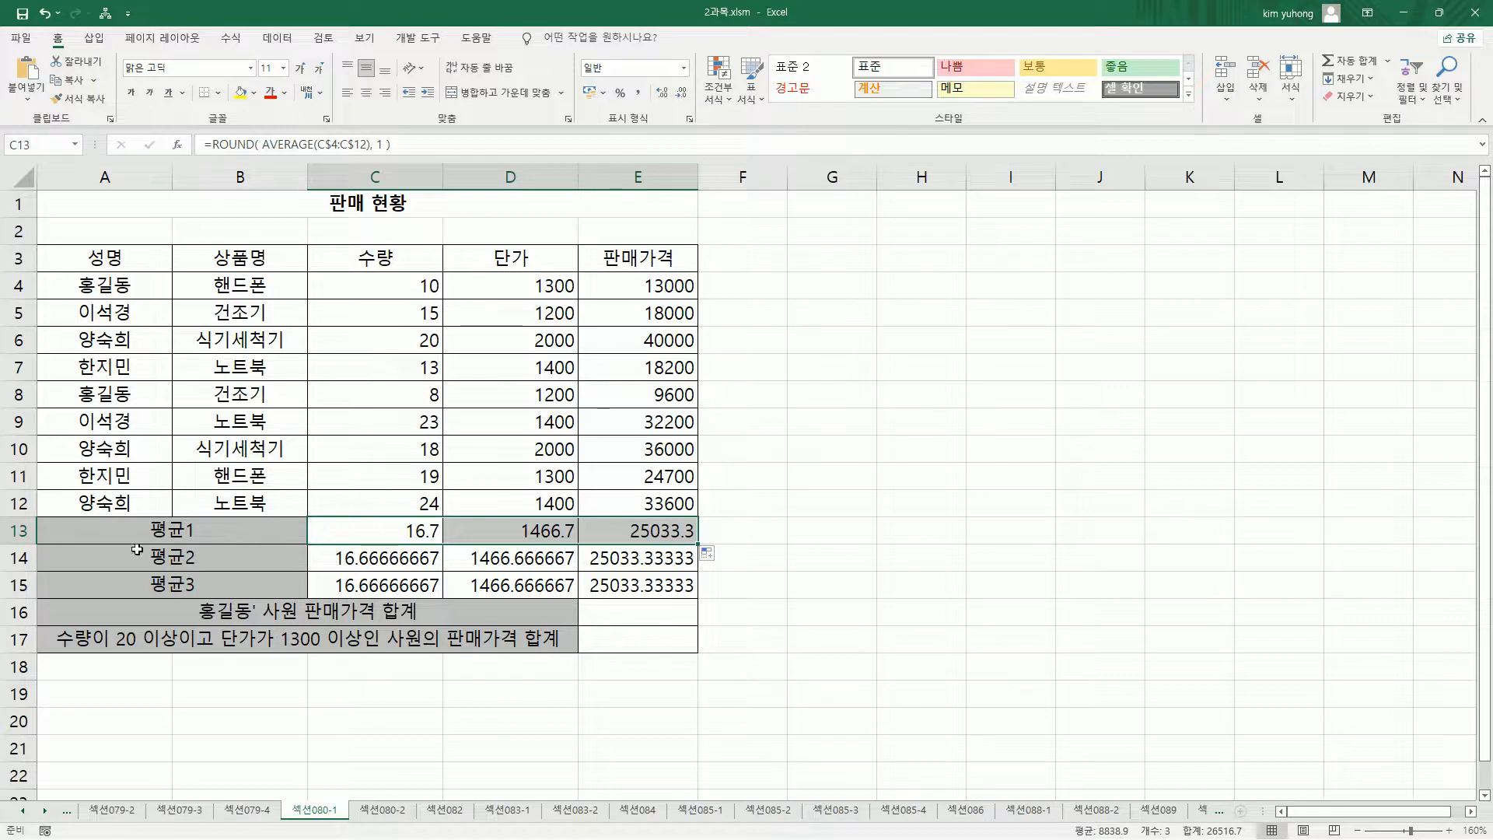
left_click_drag(136, 545, 694, 570)
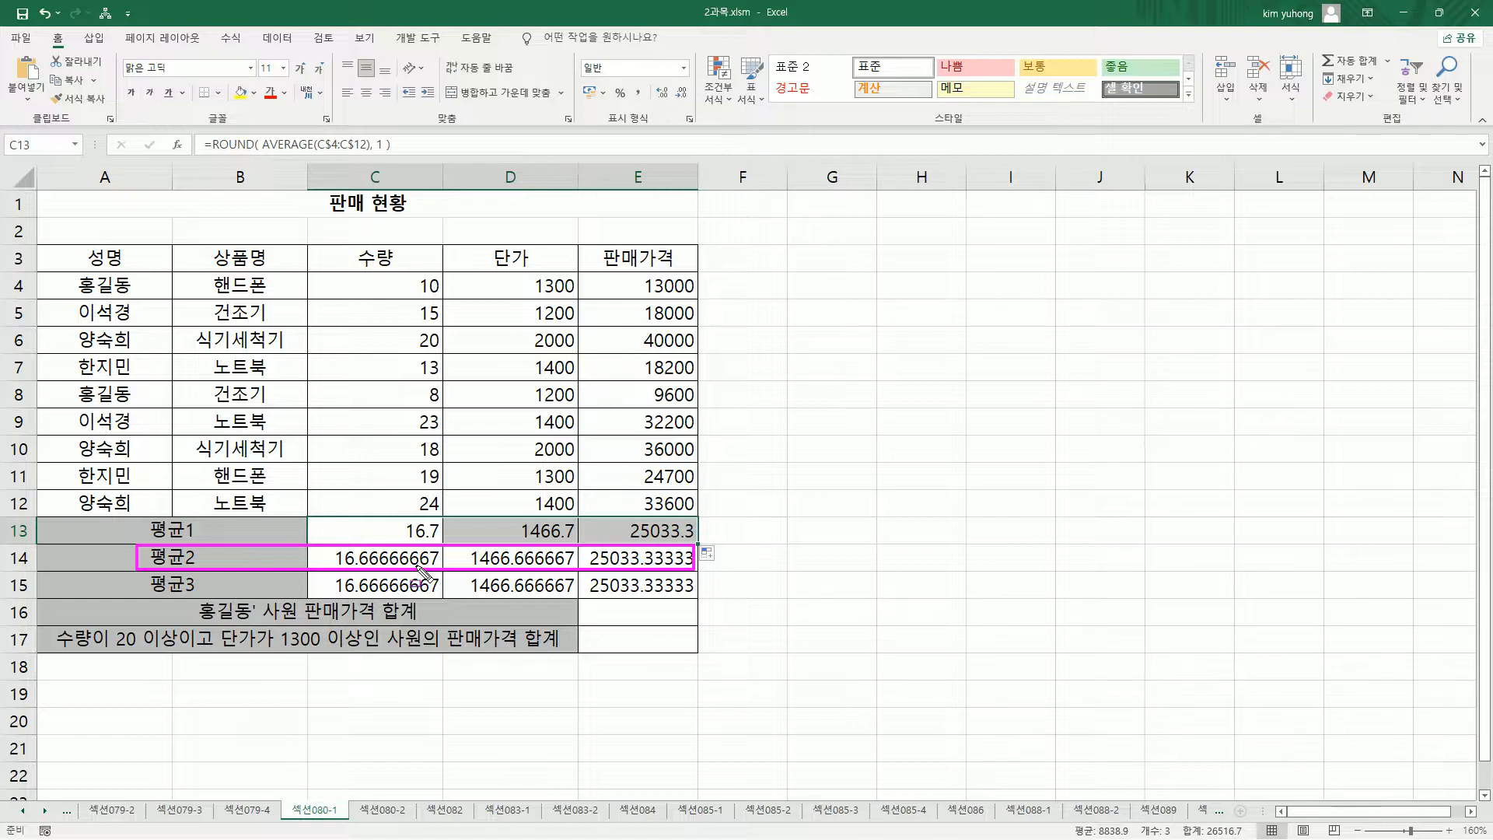
key("Escape")
Step: Wrap C14's AVERAGE formula in ROUNDUP with 2 decimal digits
left_click(384, 557)
key("F2")
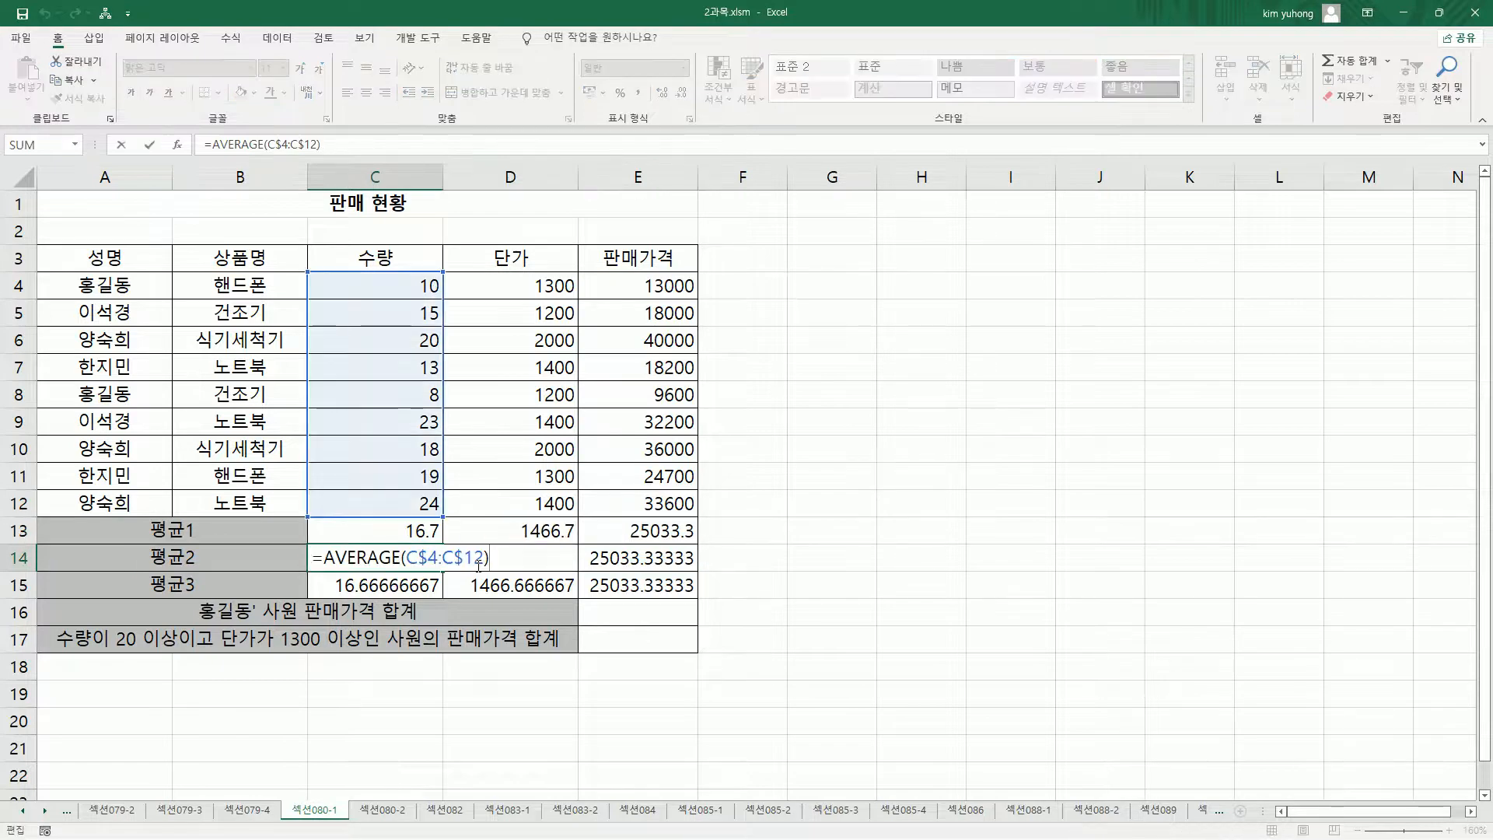
key("Home")
key("Right")
type("round")
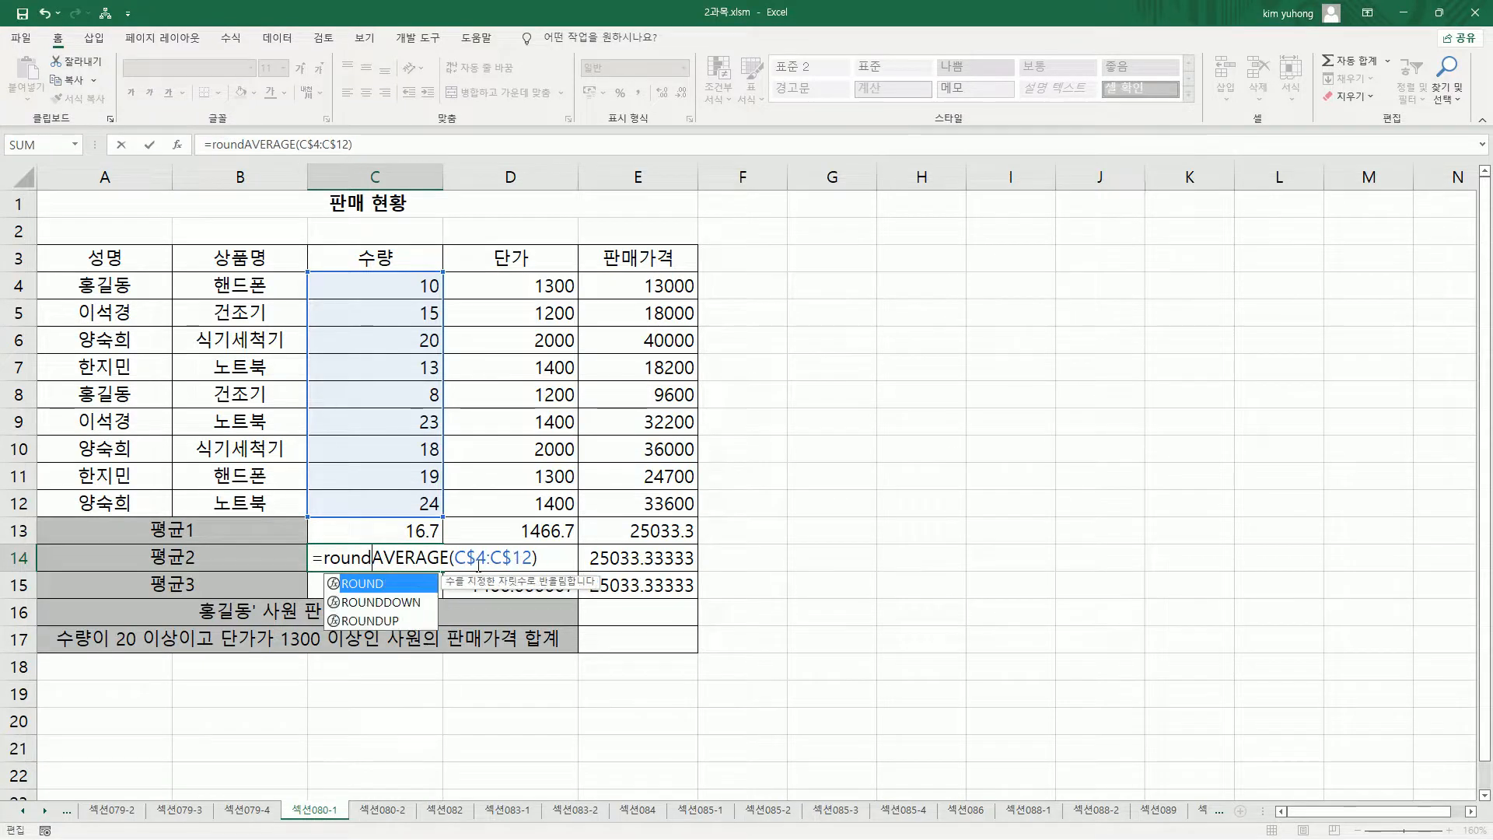
type("u")
key("Tab")
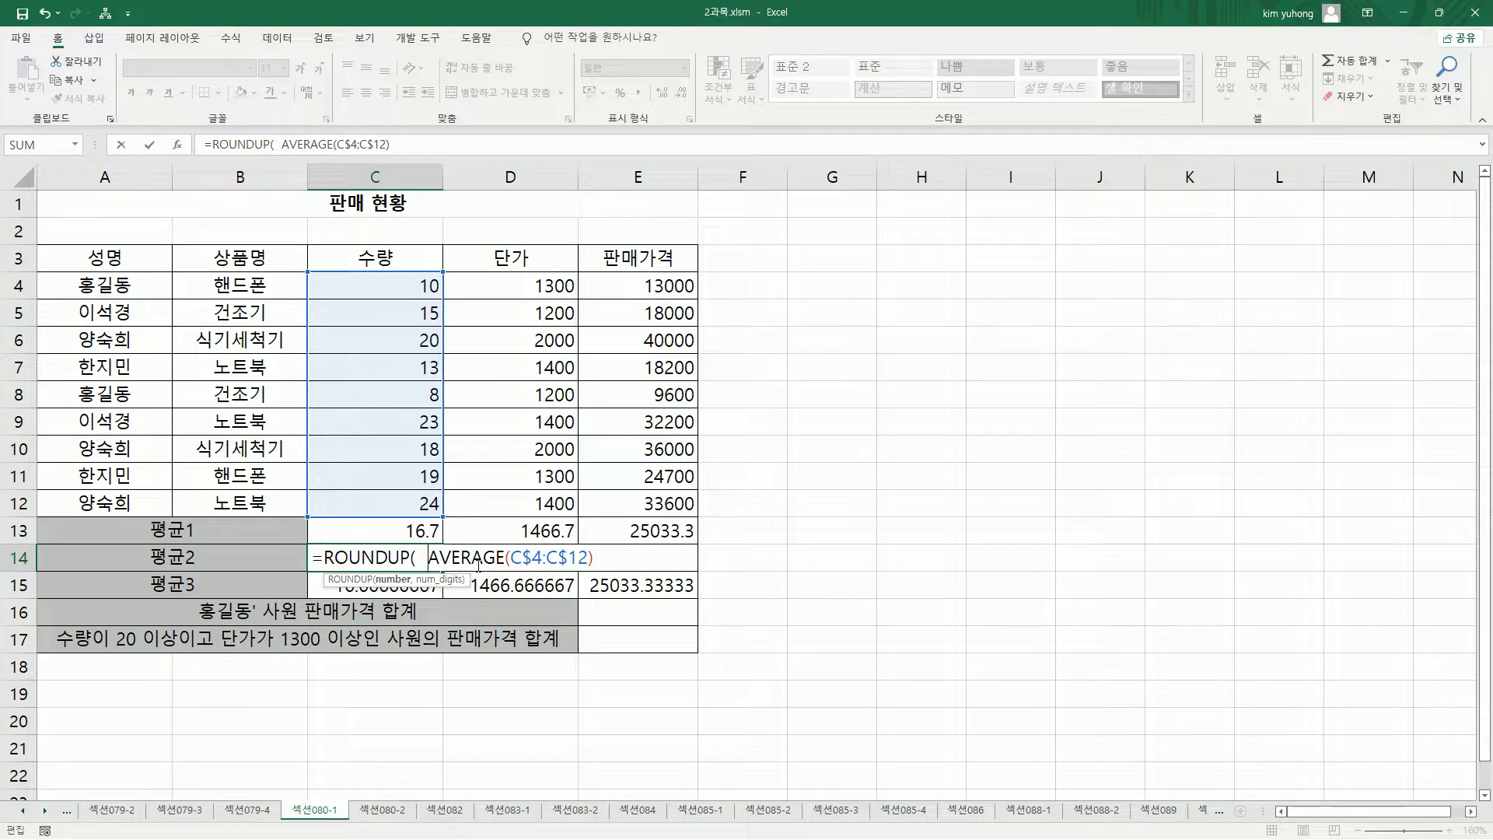
key("shift+End")
key("End")
type(", 2")
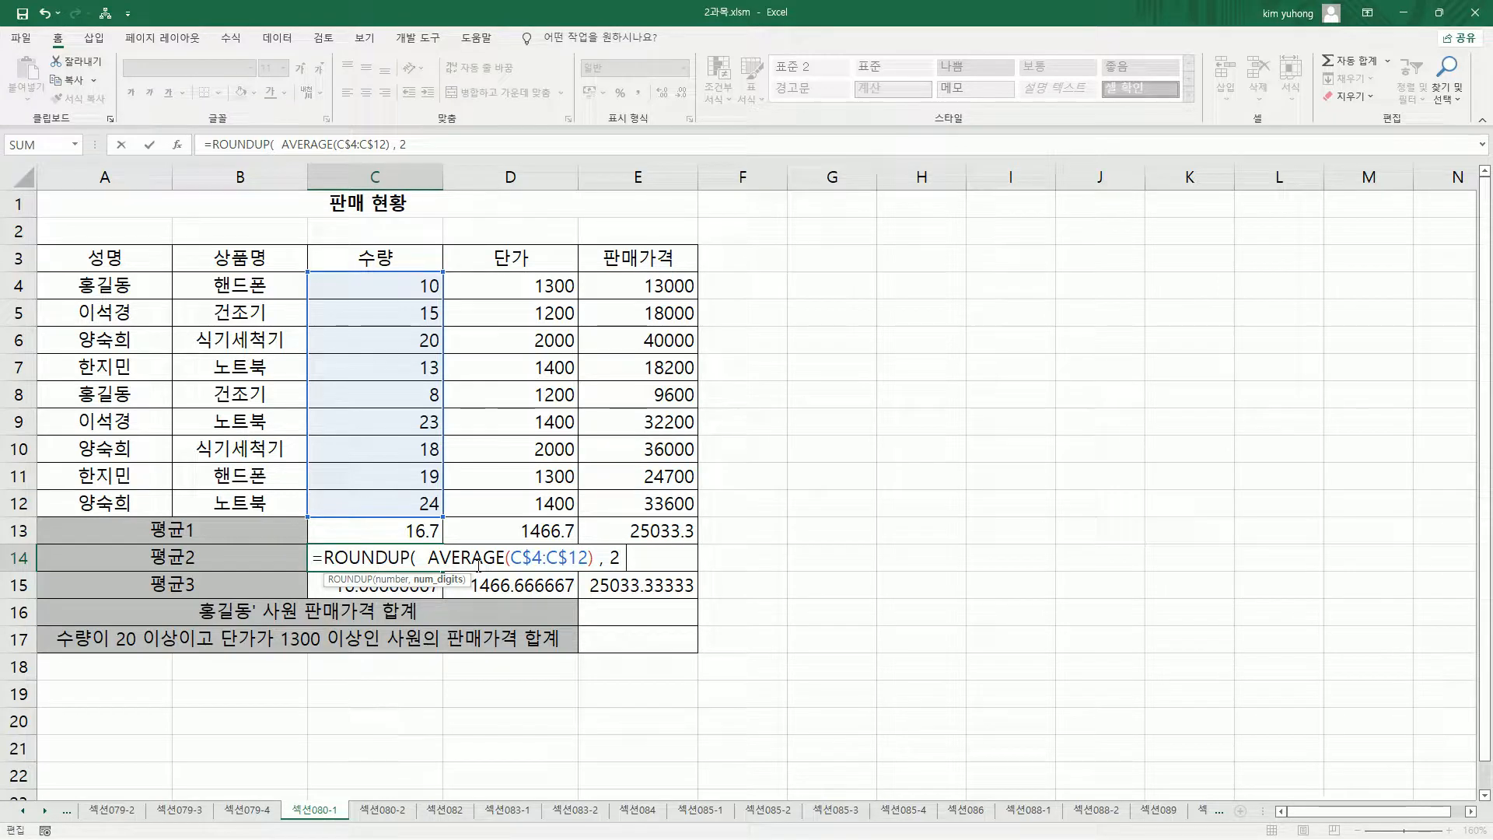
type(" )")
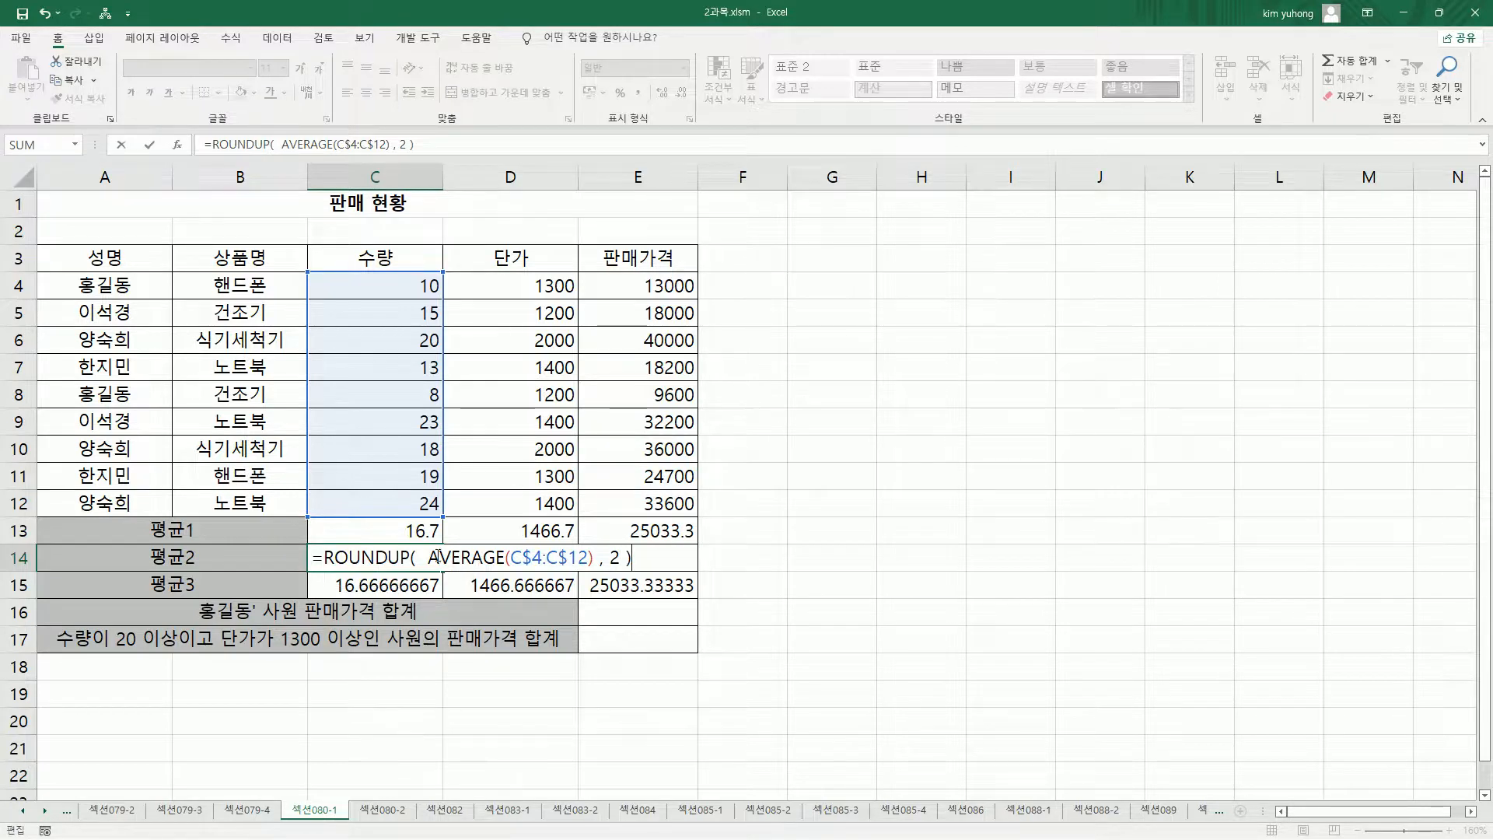
left_click_drag(417, 559, 428, 559)
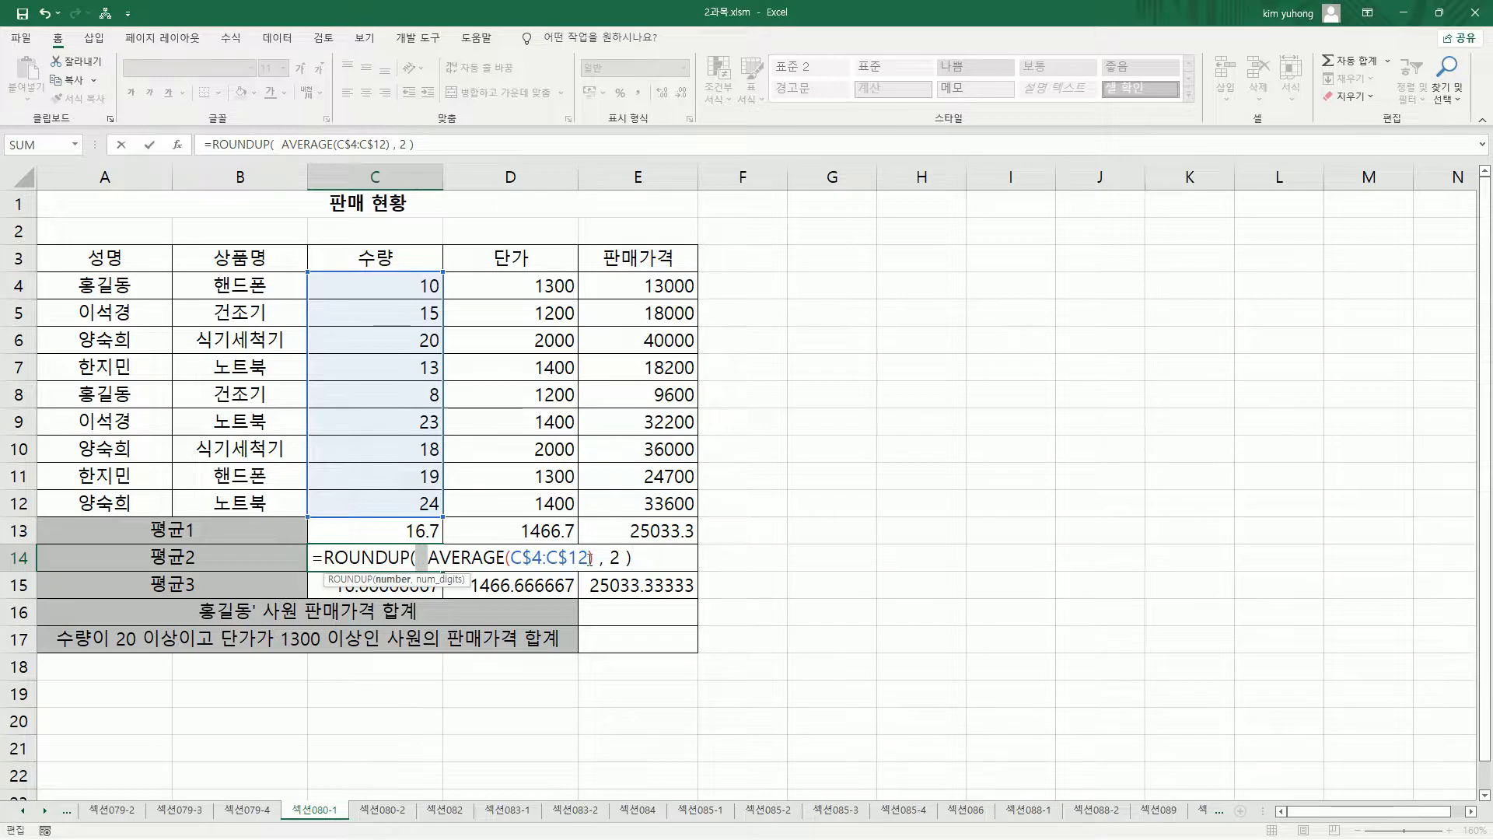
left_click_drag(594, 559, 626, 560)
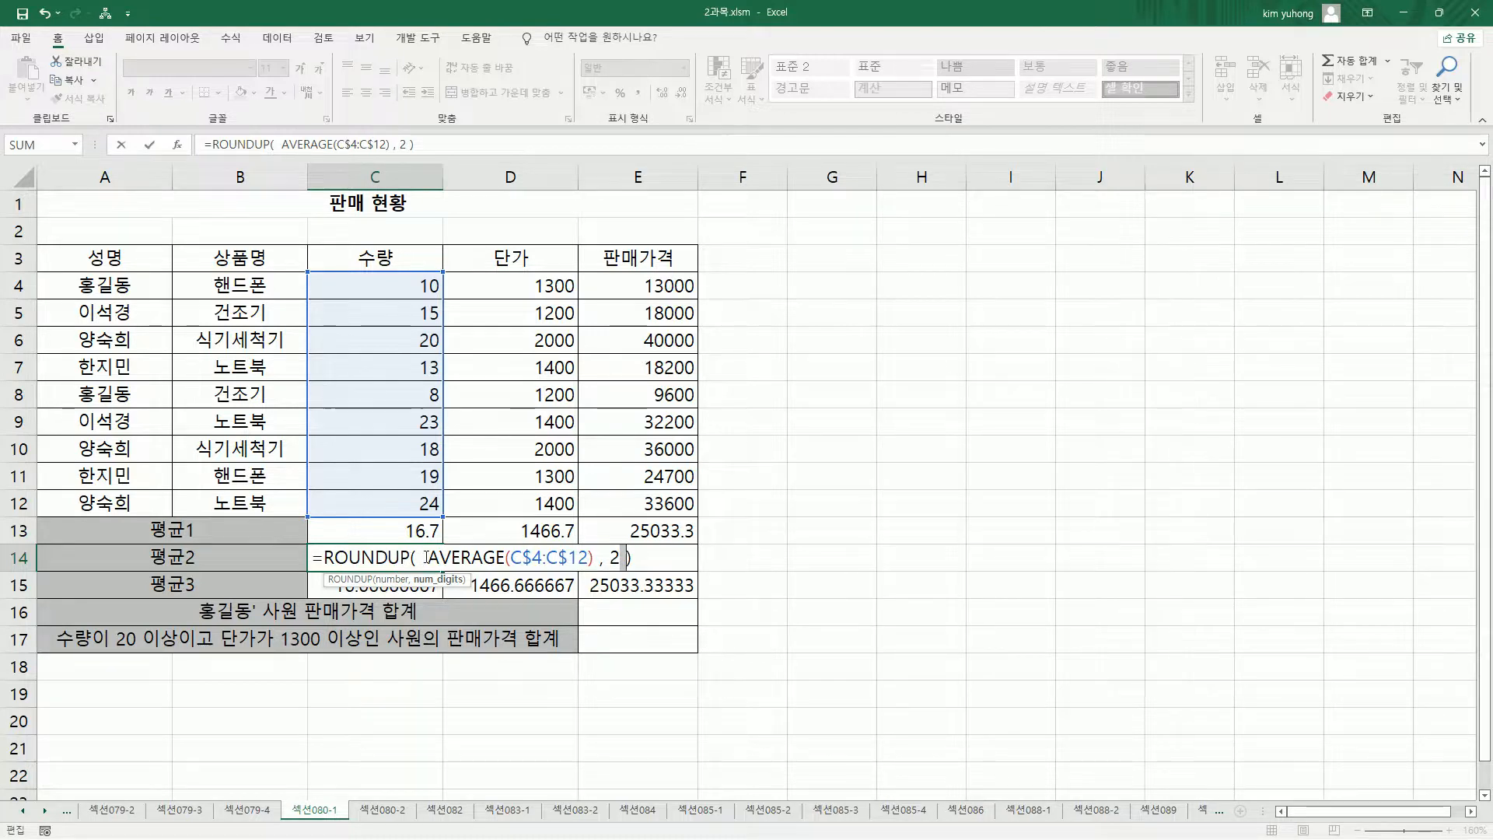
left_click_drag(415, 558, 427, 558)
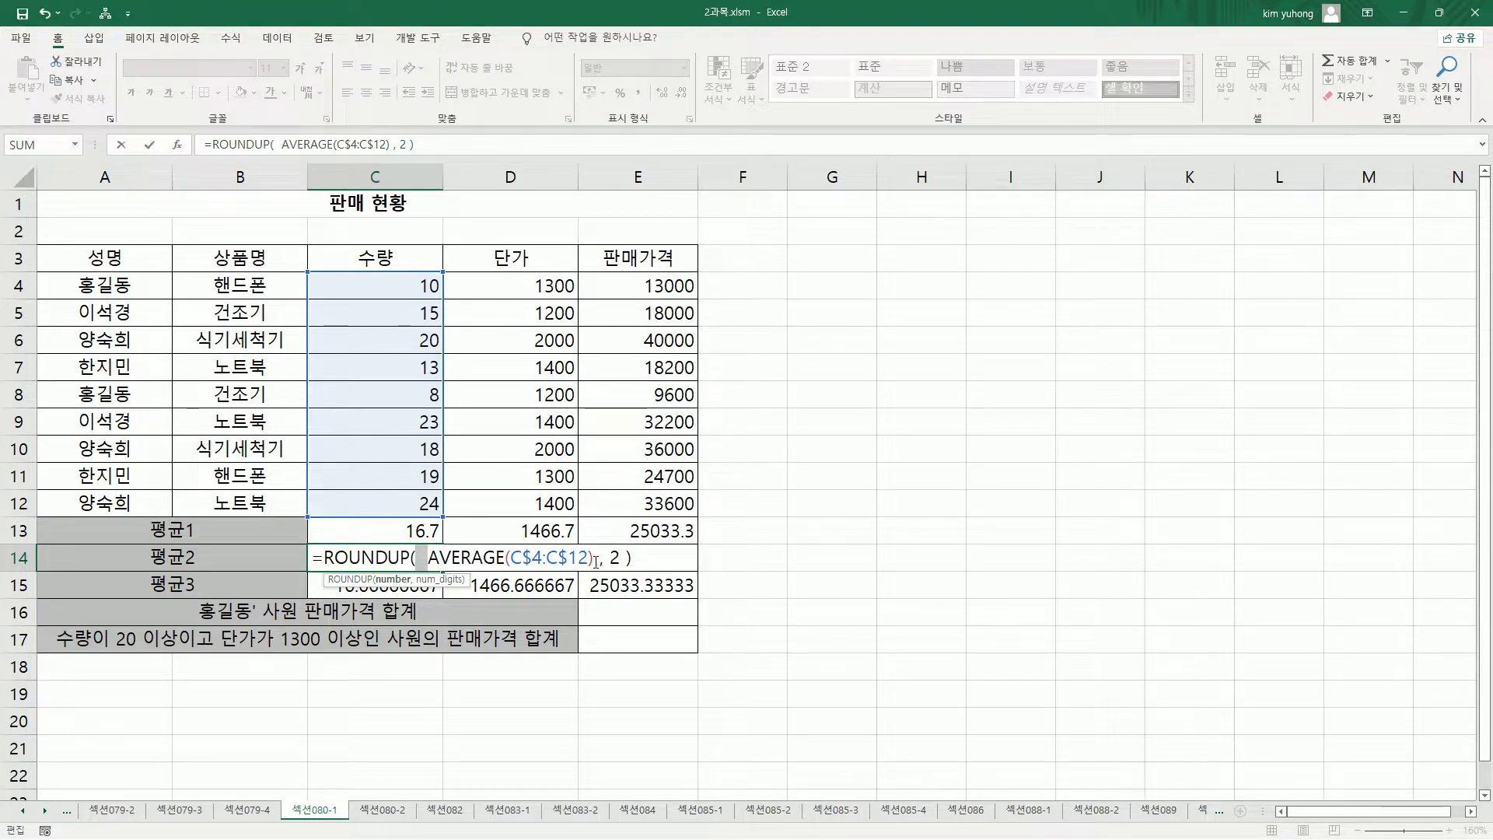
left_click(526, 560)
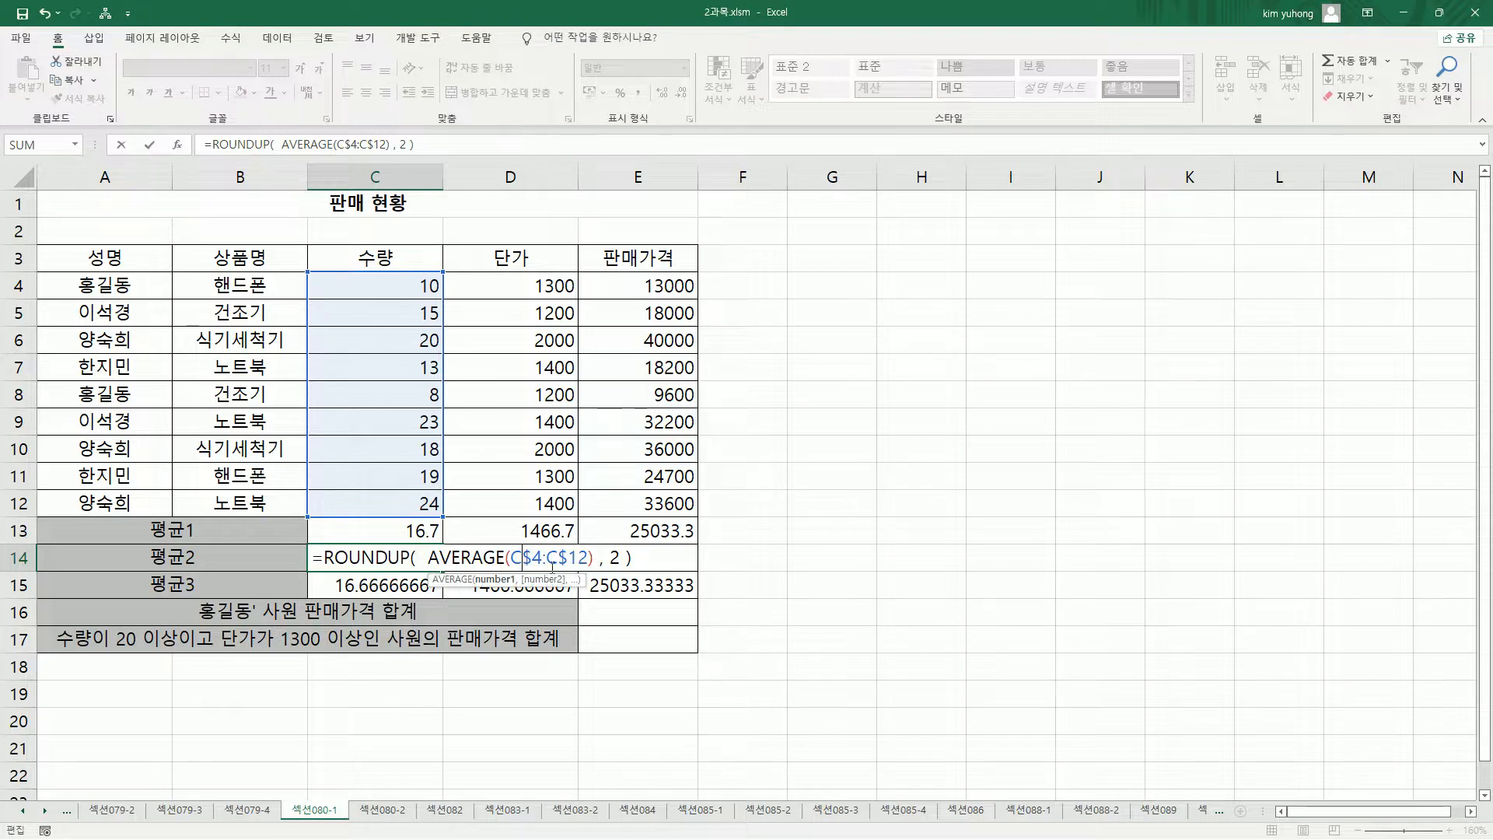
Step: Commit the ROUNDUP formula in C14 and copy it across to E14
key("Return")
left_click(436, 557)
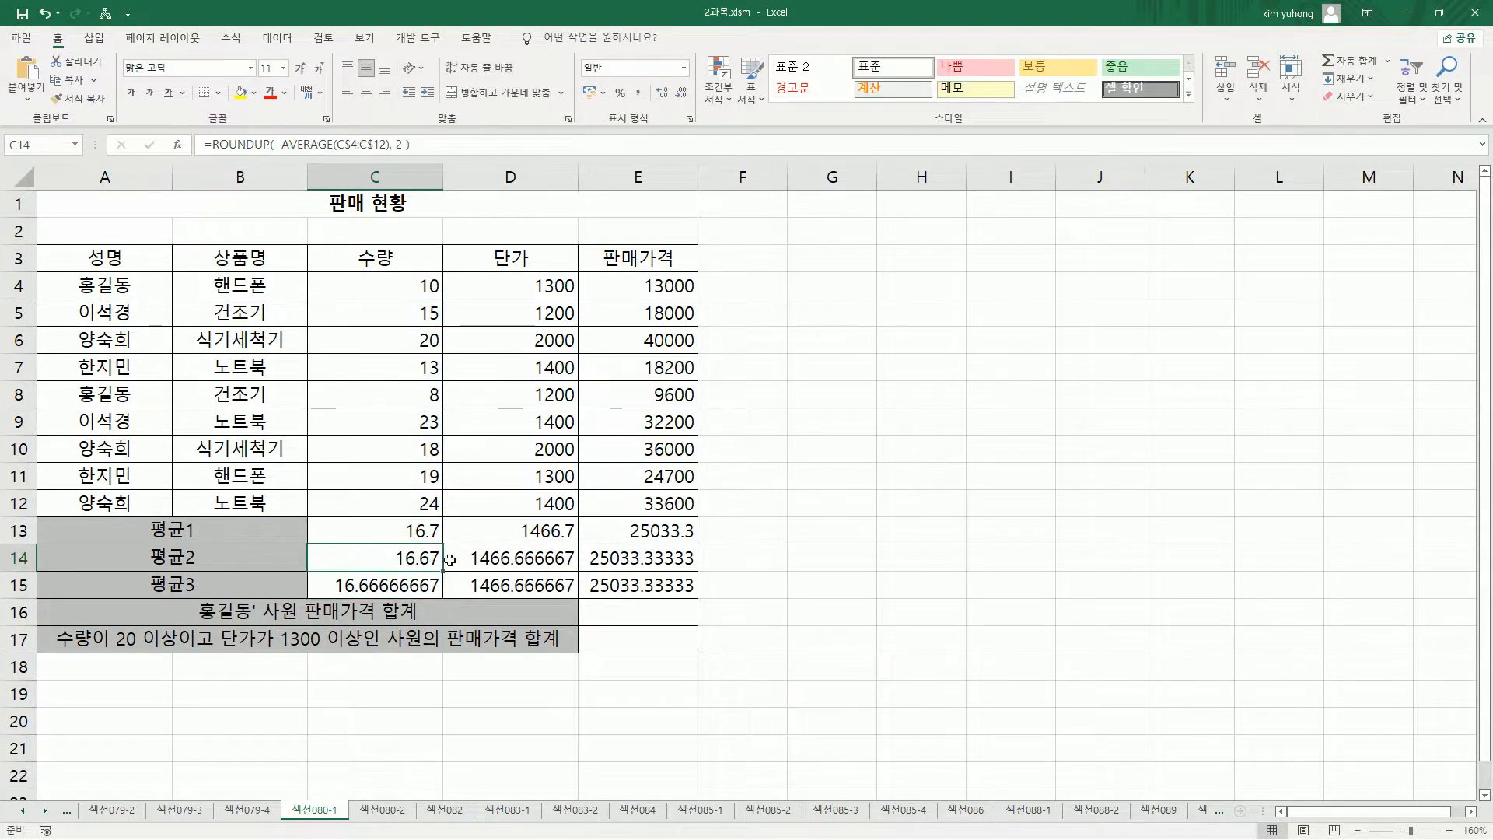
left_click_drag(443, 571, 691, 572)
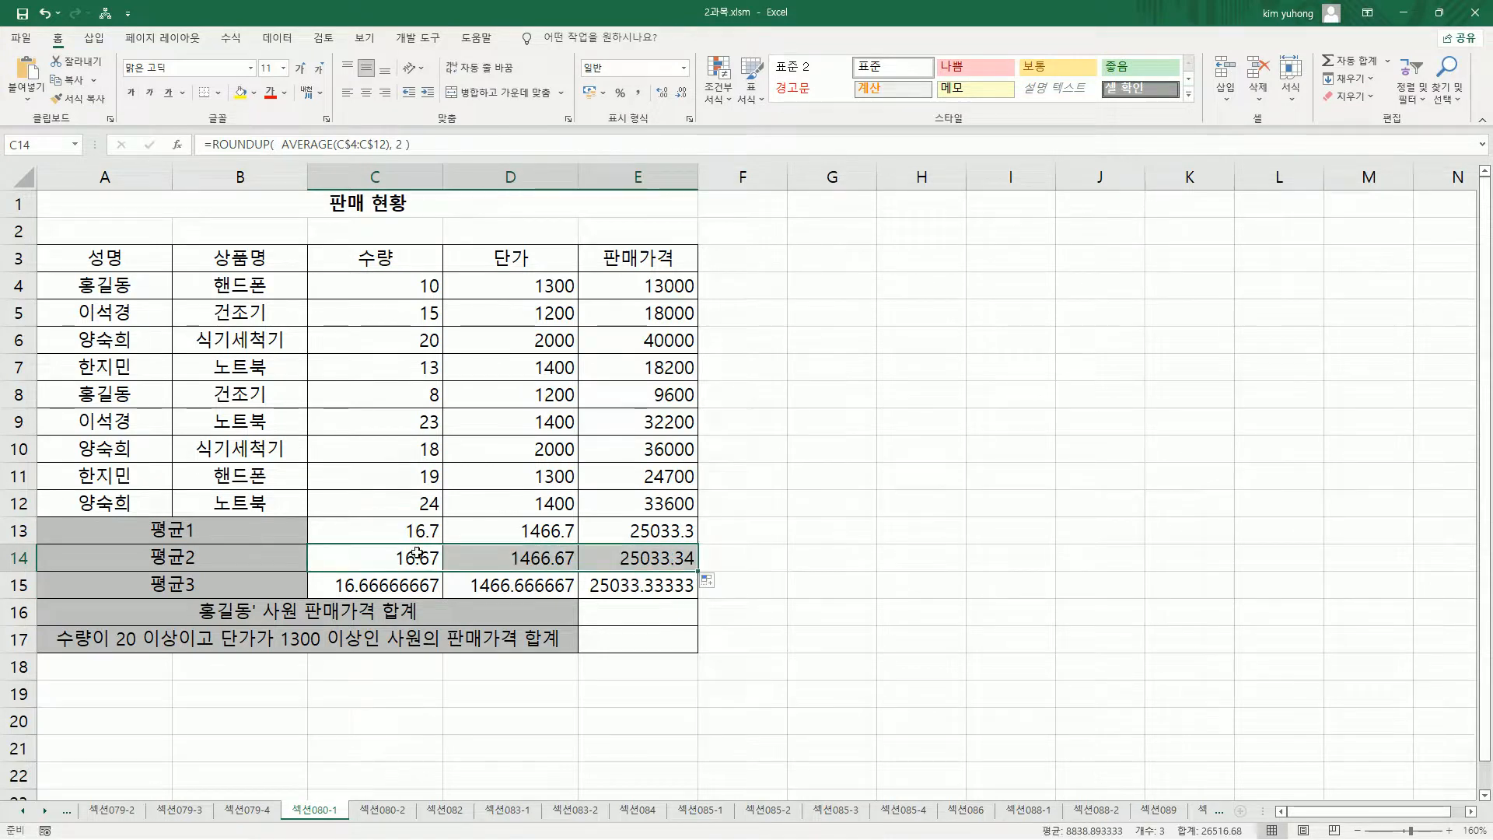
Step: Wrap C15's AVERAGE formula in ROUNDDOWN with 2 decimal digits and copy it across to E15
left_click(414, 585)
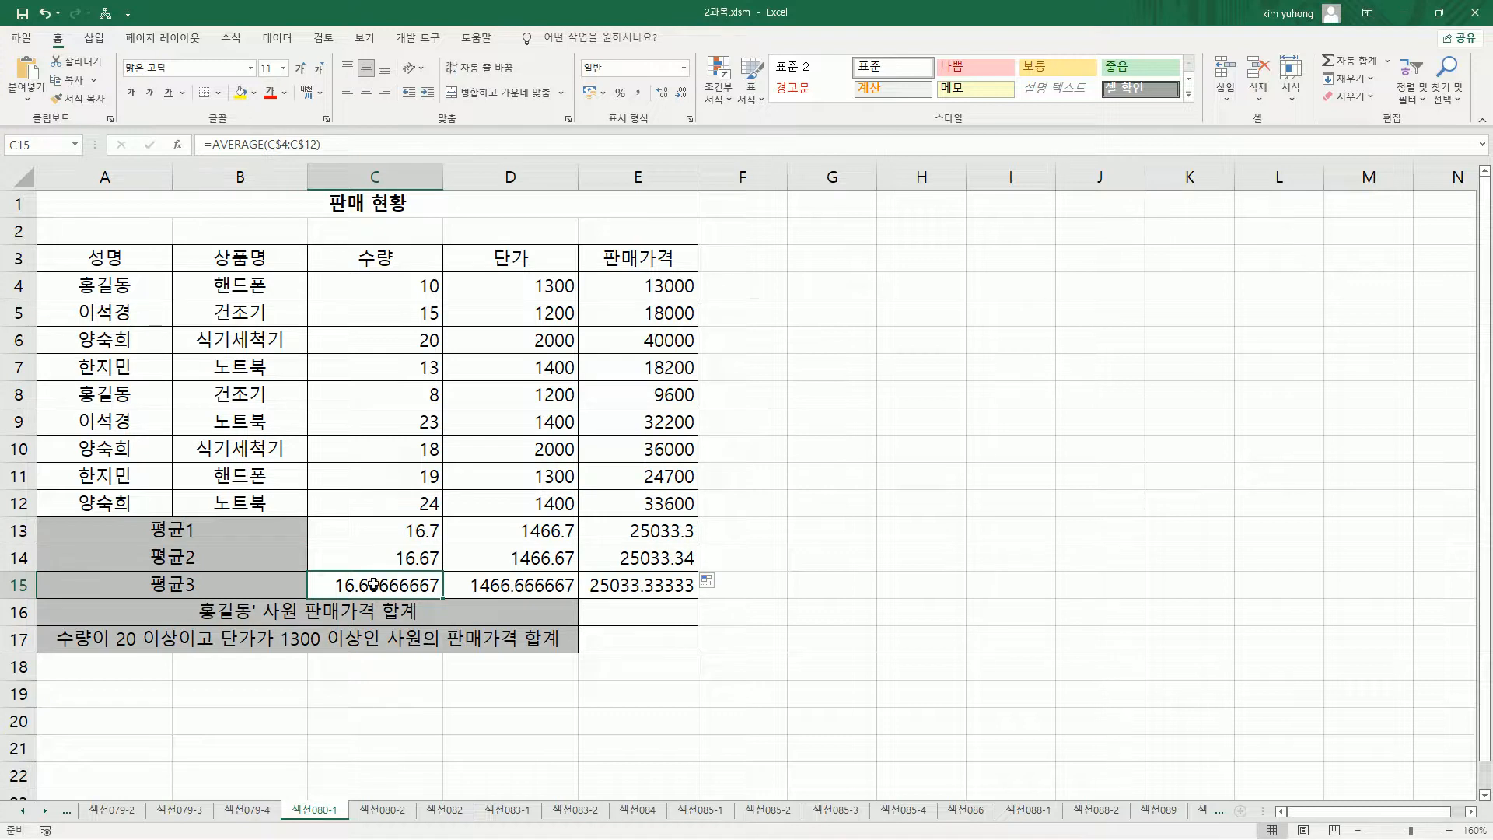
double_click(371, 581)
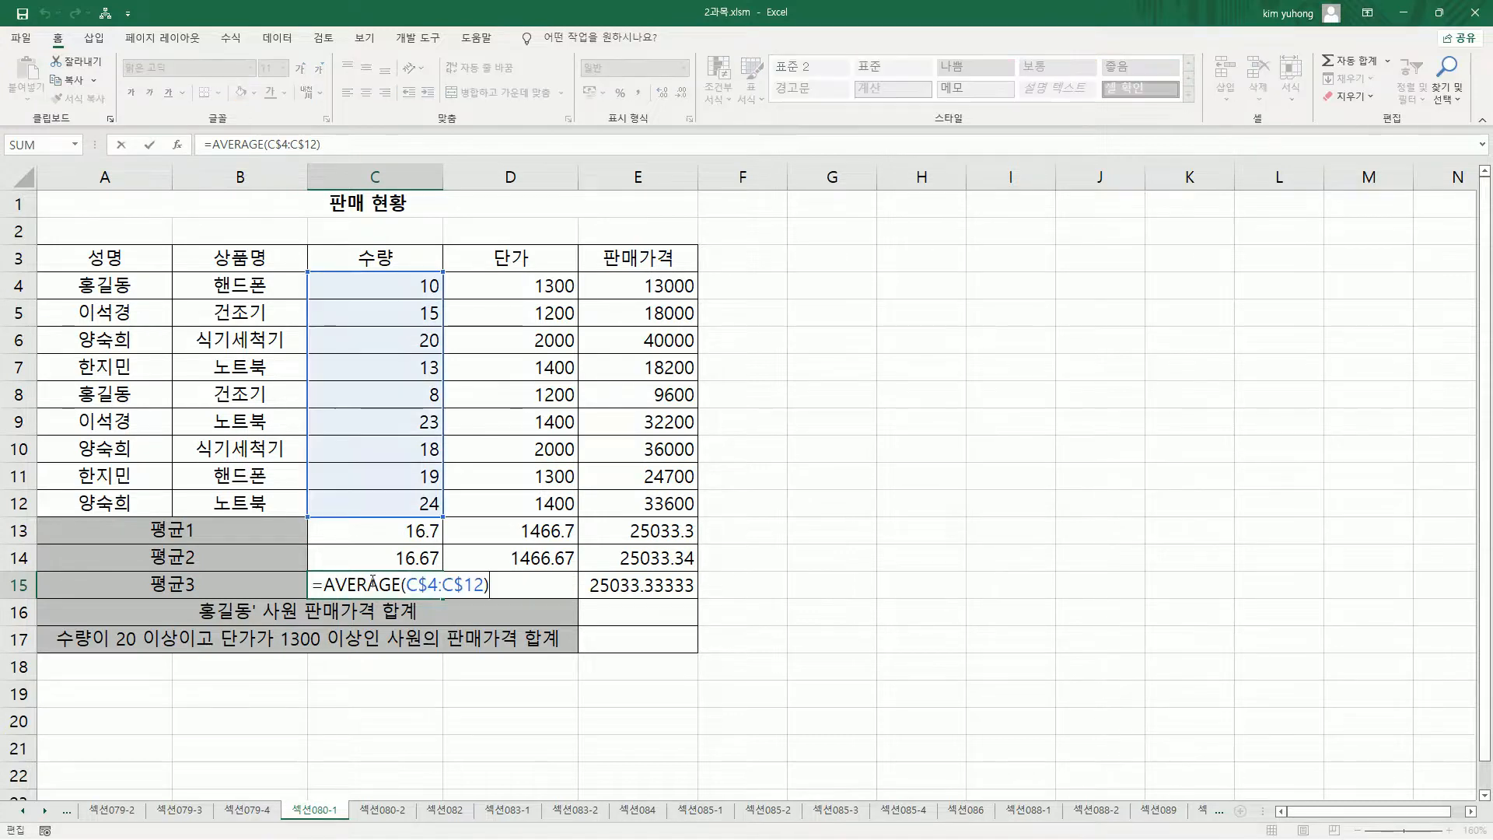
key("Home")
type("roud")
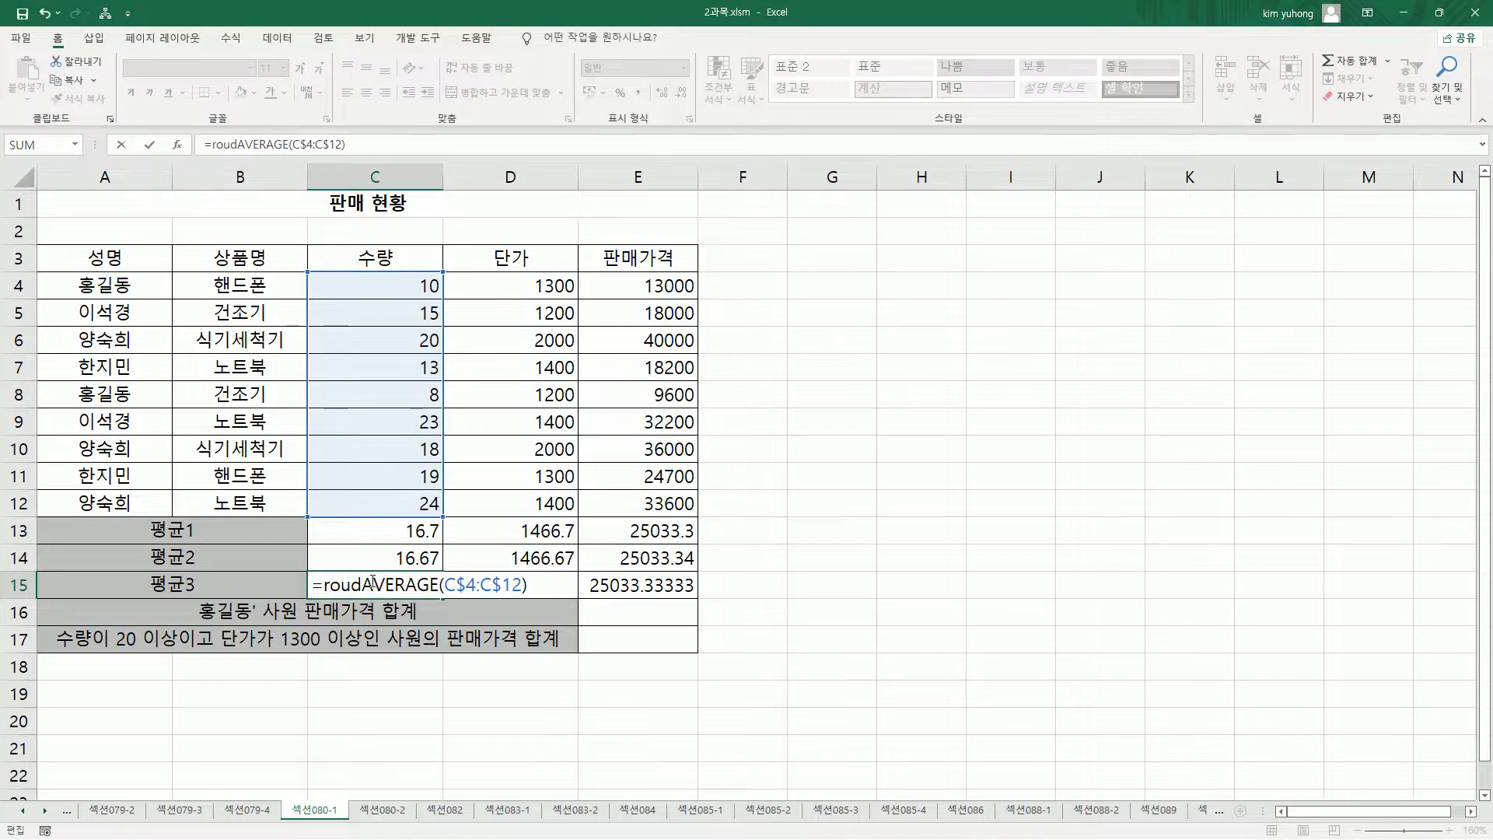
key("BackSpace")
type("nd")
key("Tab")
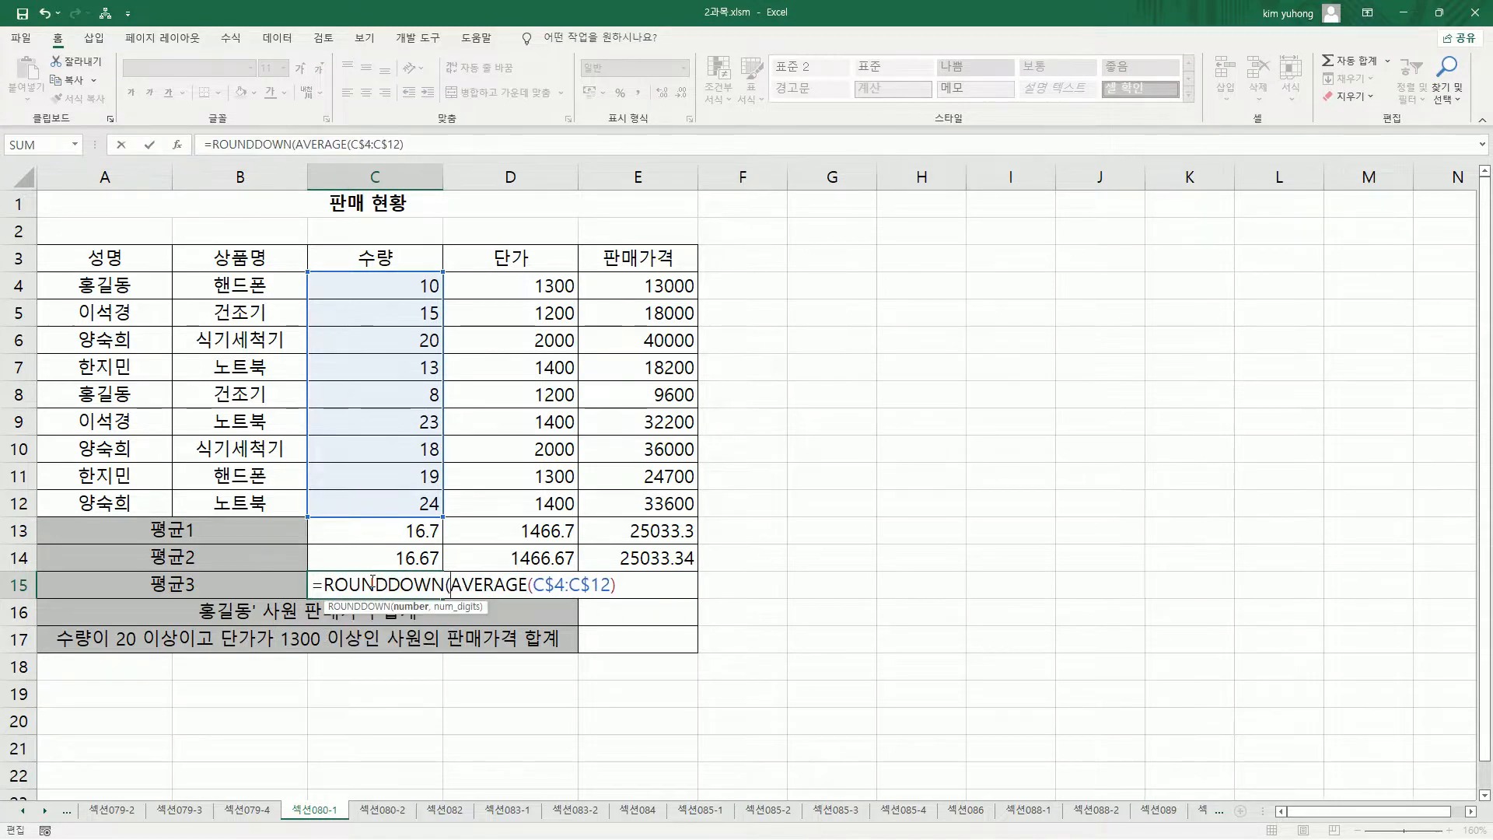
key("shift+End")
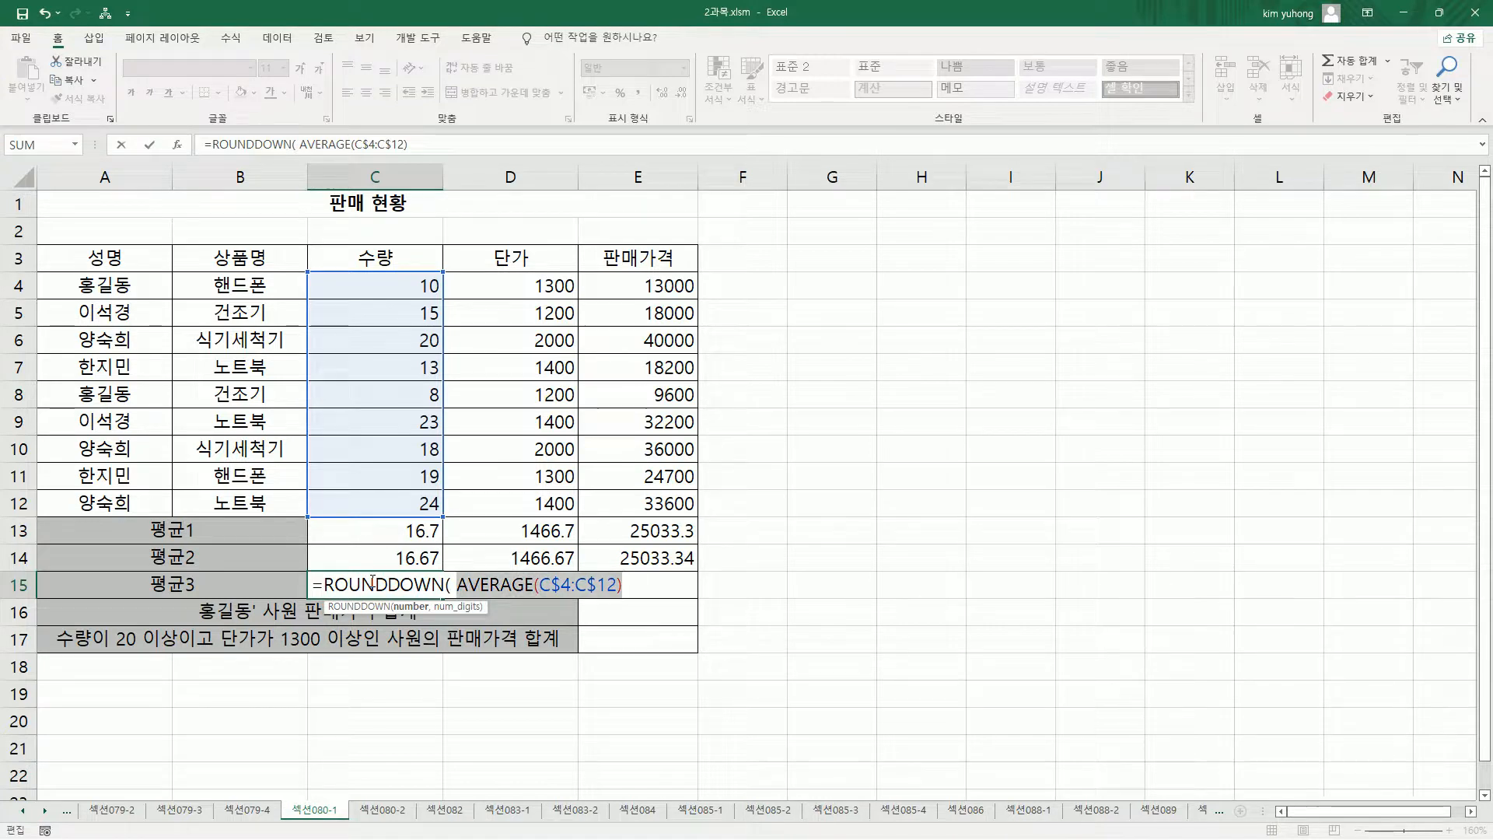
key("End")
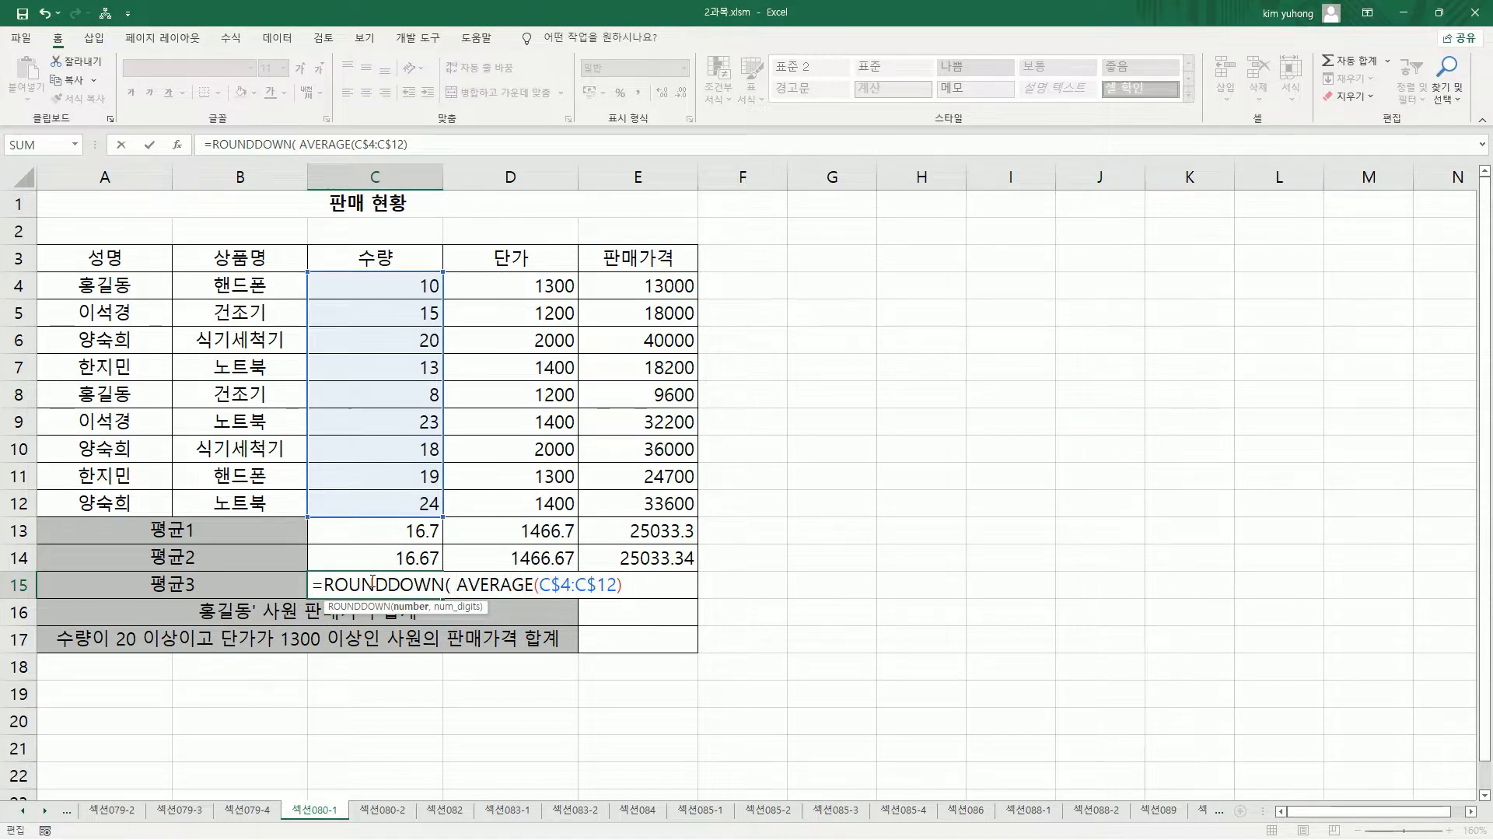
type(",")
type(")")
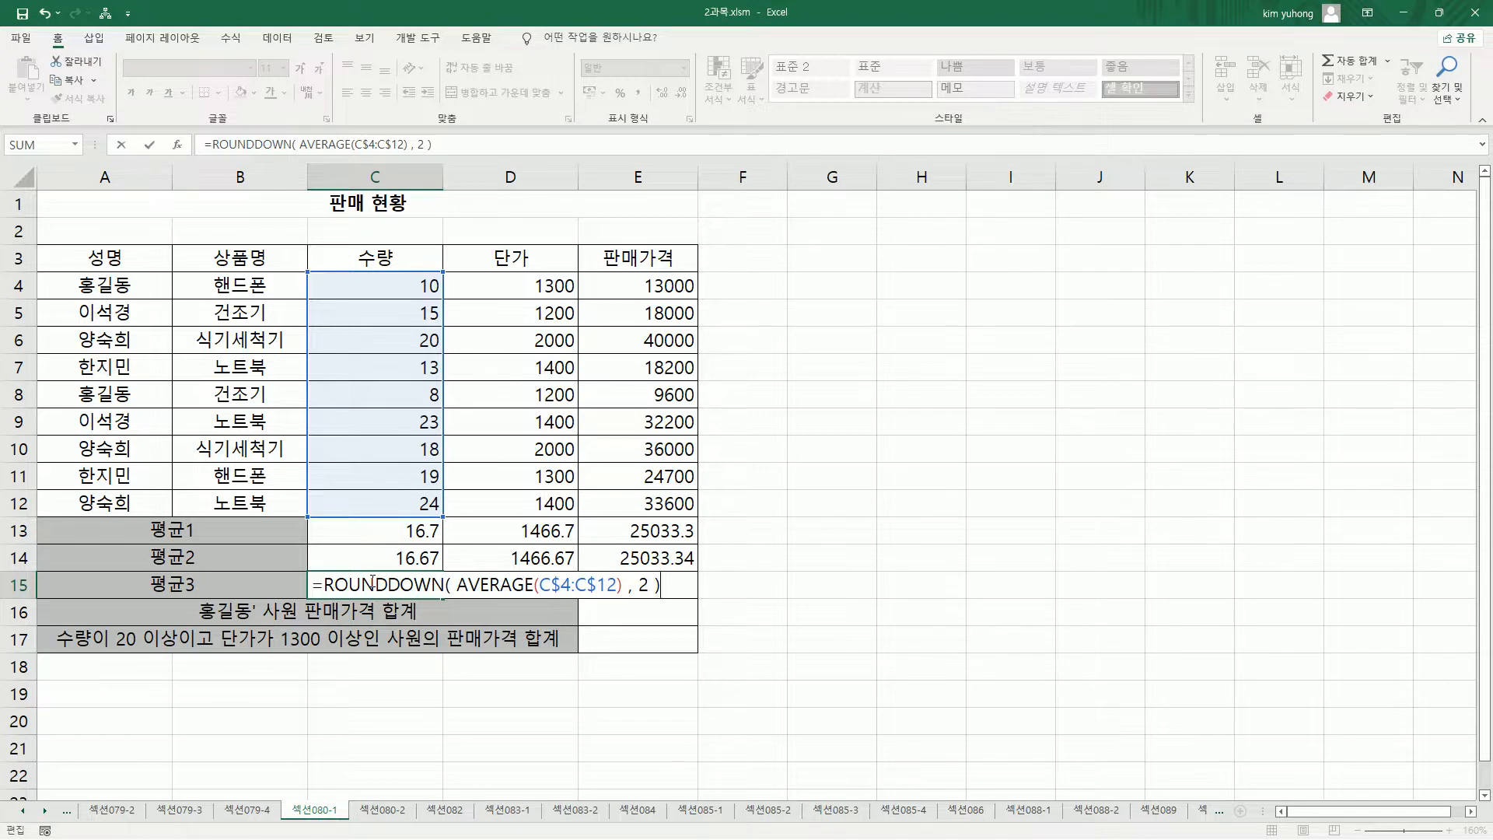
key("Return")
left_click(373, 584)
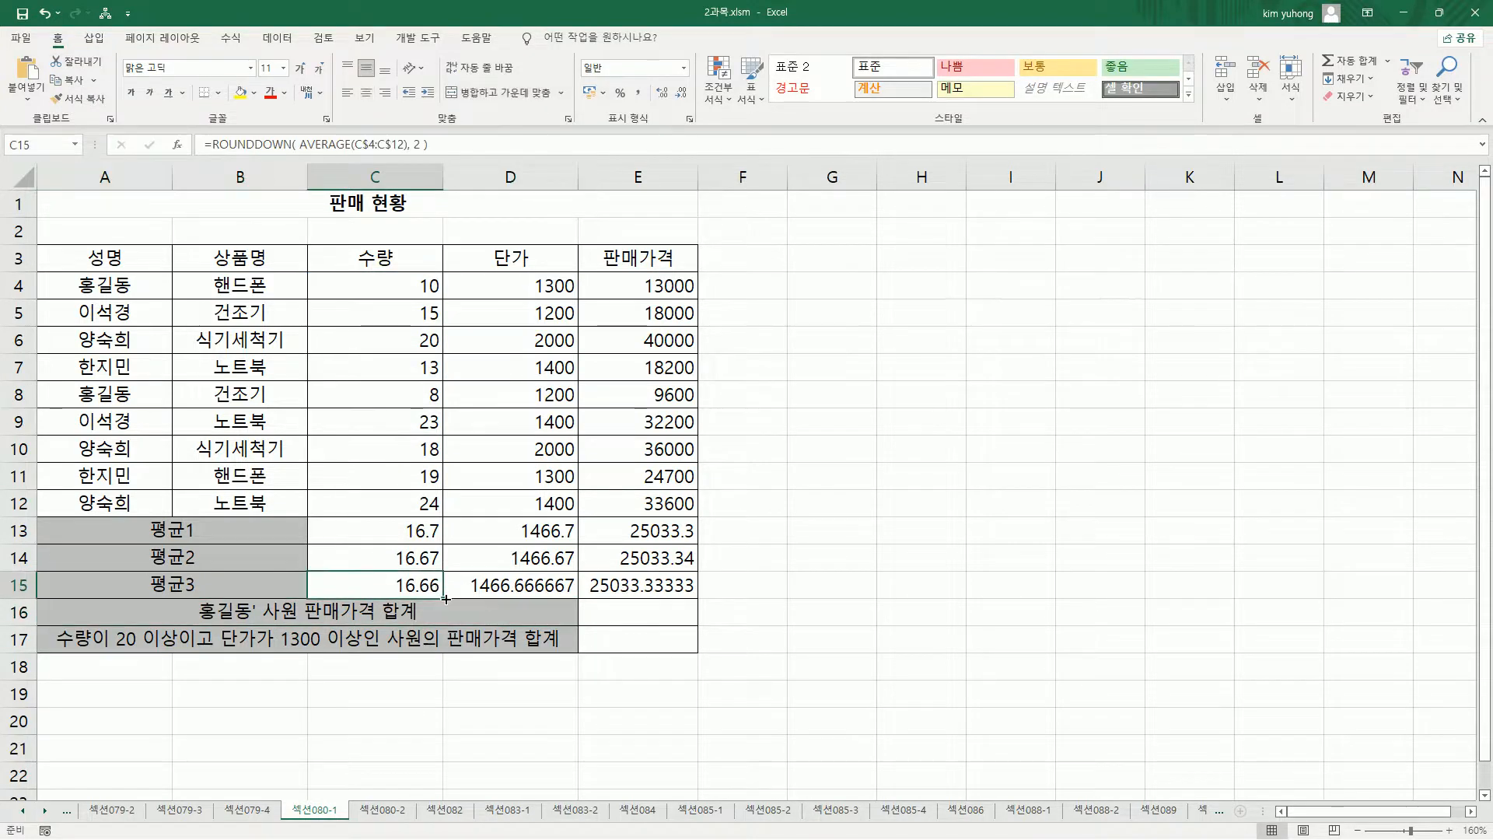
left_click_drag(442, 600, 696, 604)
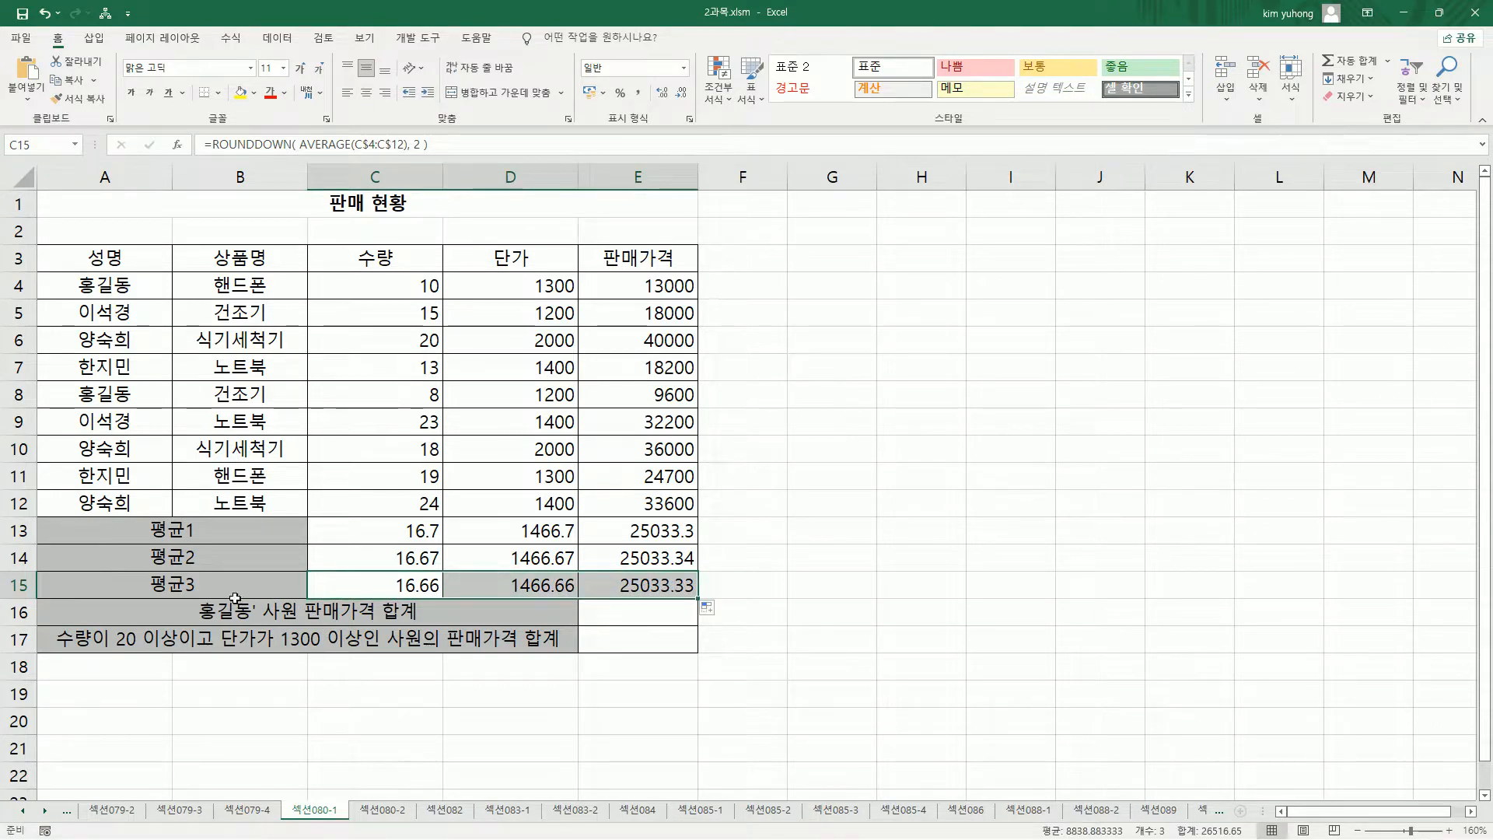
key("ctrl+2")
mouse_move(192, 598)
left_mouse_down()
mouse_move(240, 623)
mouse_move(424, 622)
left_mouse_up()
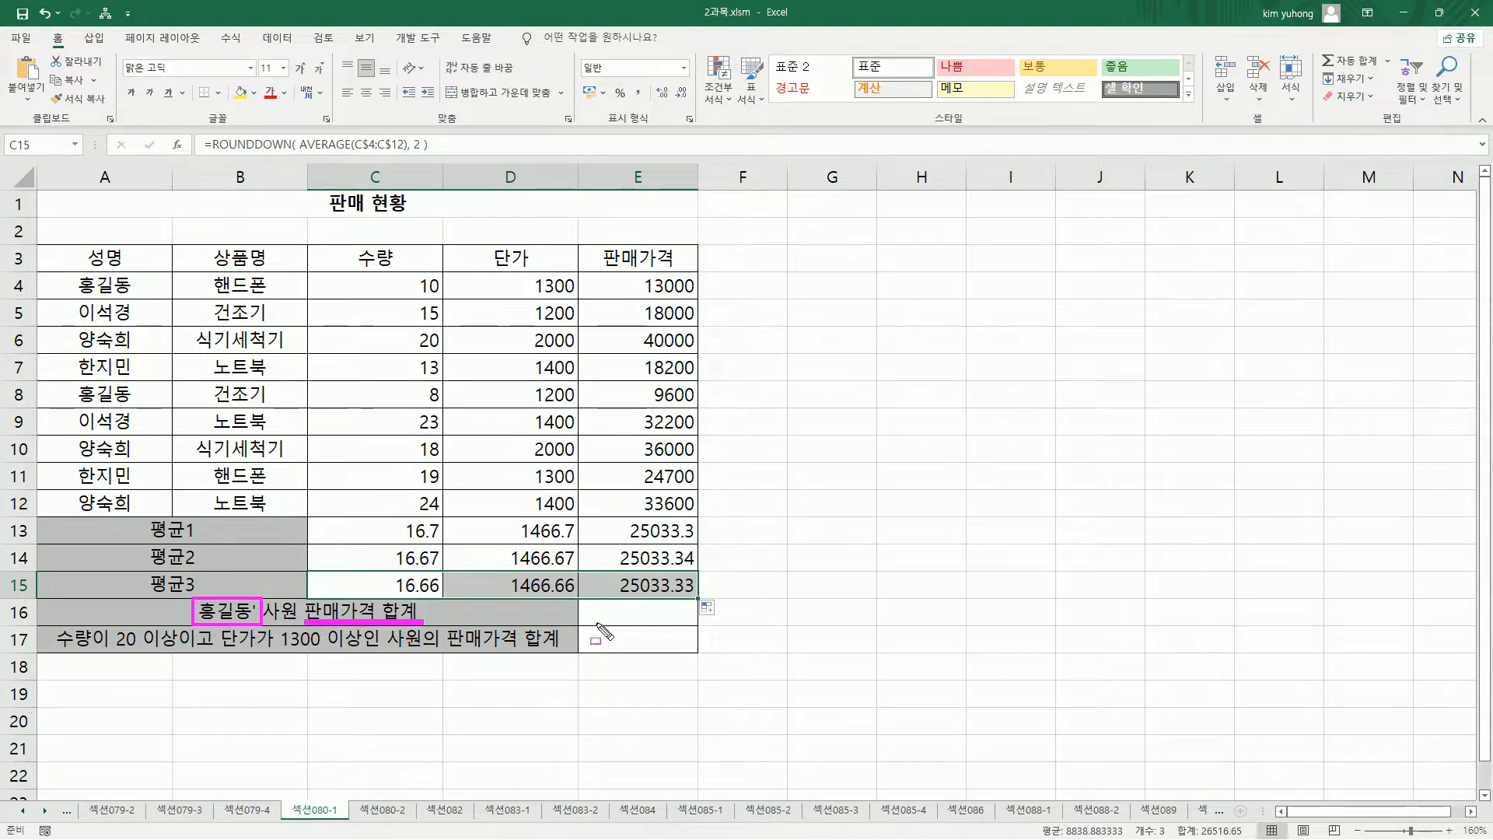
left_click_drag(584, 600, 696, 620)
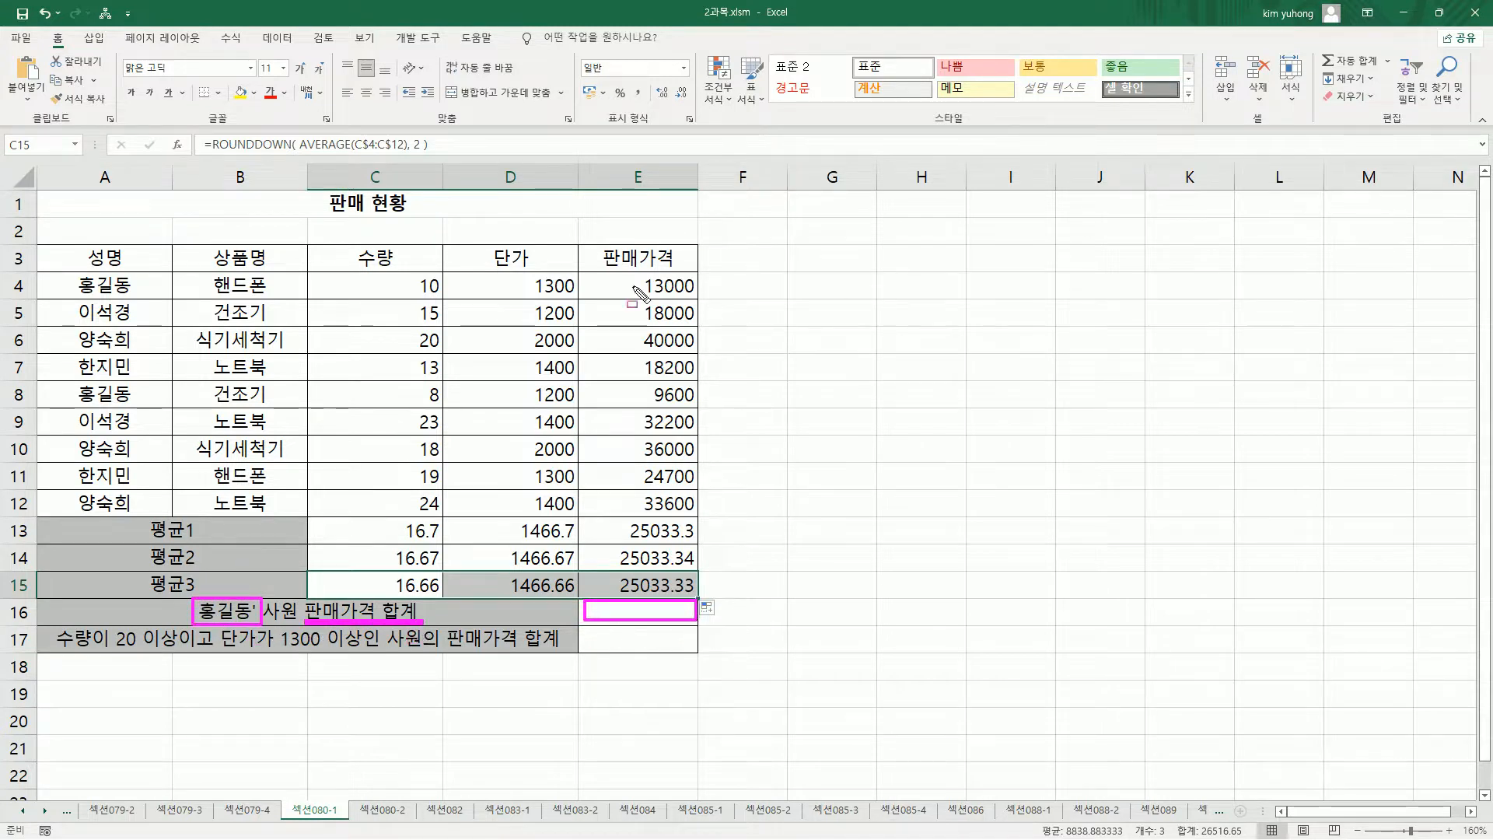
mouse_move(591, 274)
left_mouse_down()
mouse_move(614, 488)
mouse_move(700, 512)
left_mouse_up()
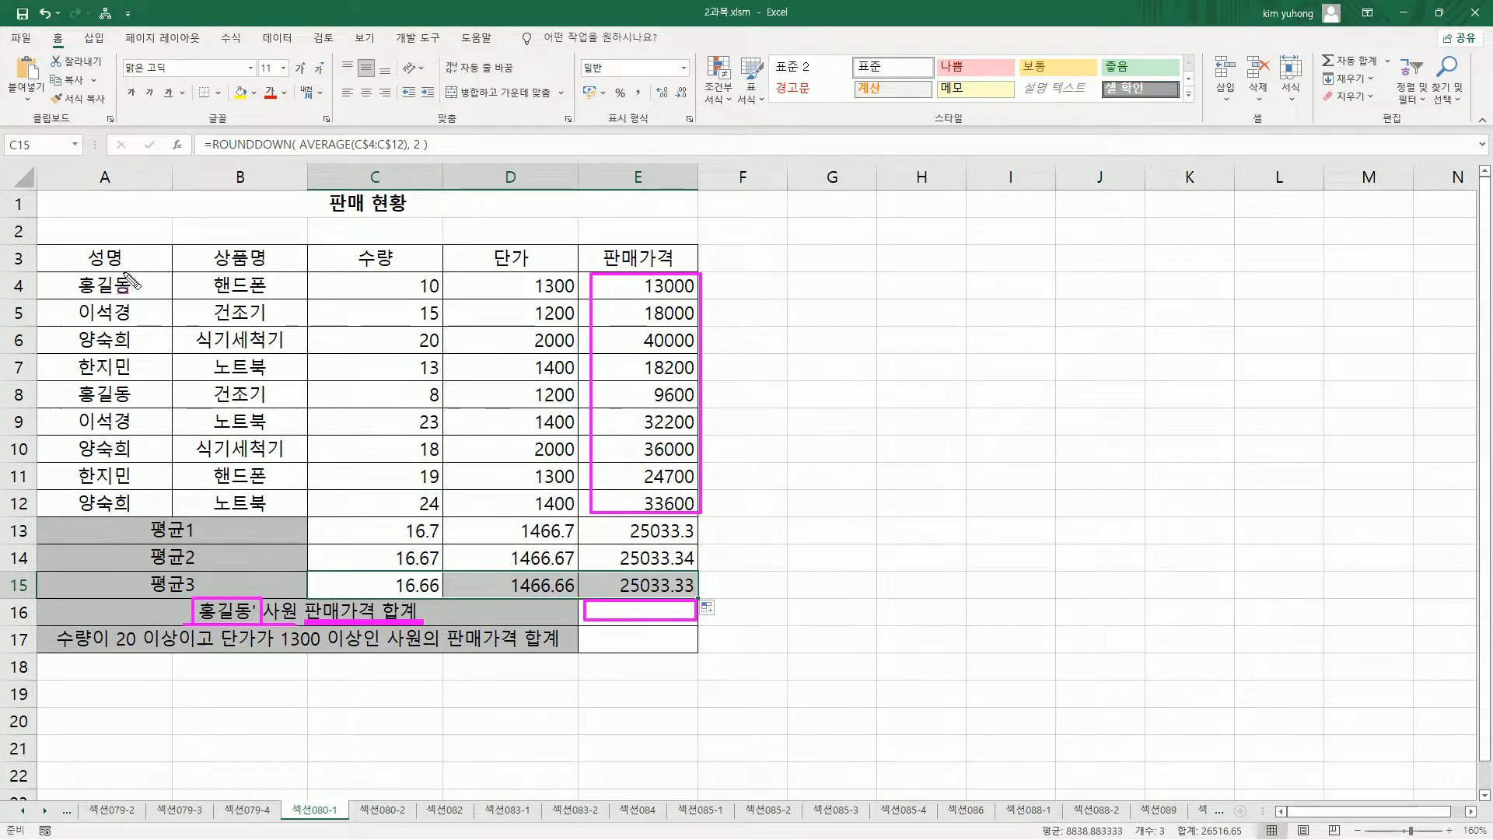
left_click_drag(71, 271, 140, 296)
mouse_move(68, 381)
left_mouse_down()
mouse_move(77, 408)
mouse_move(147, 408)
left_mouse_up()
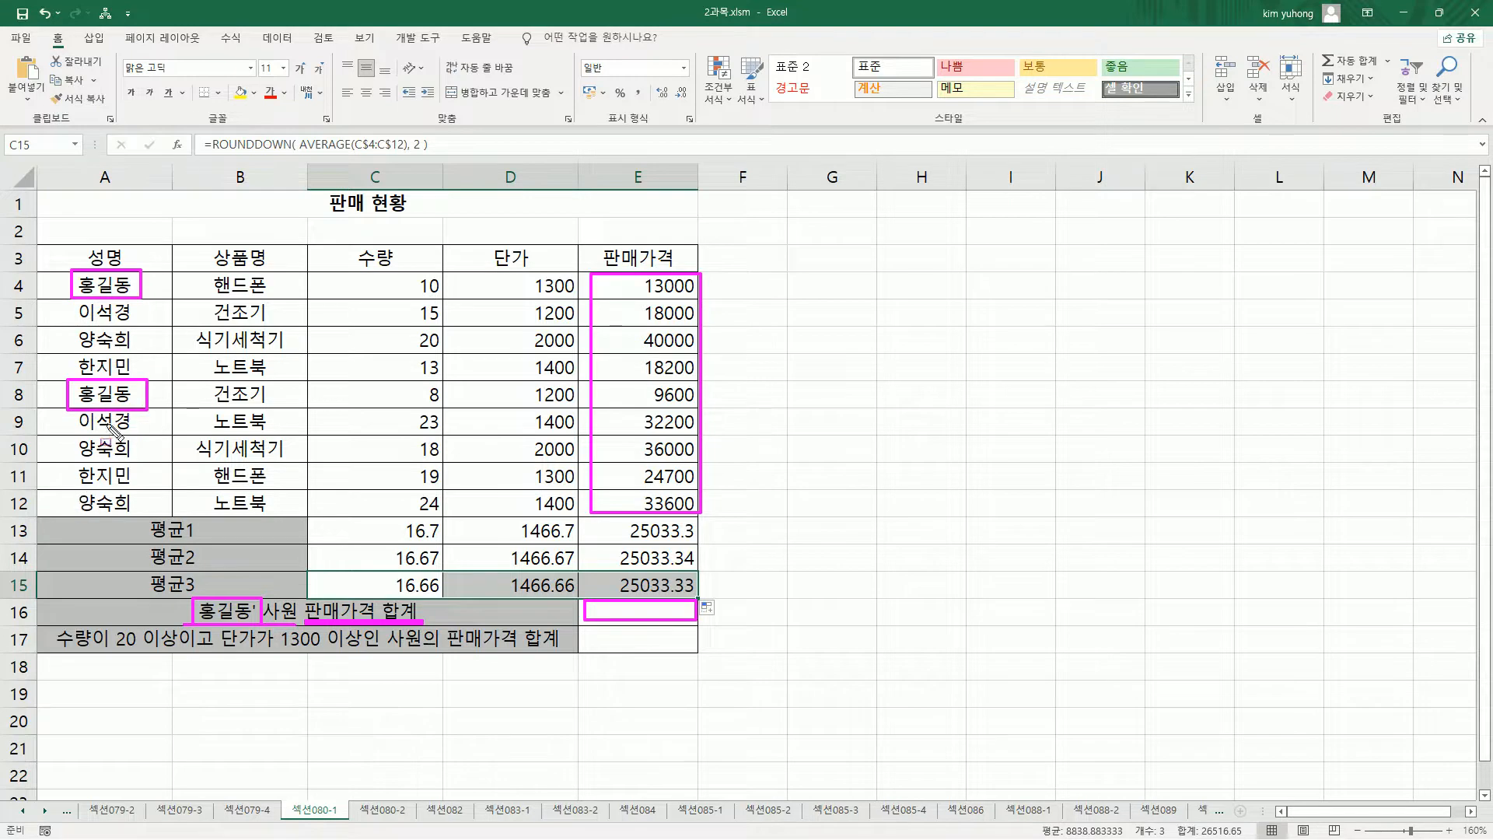
mouse_move(630, 386)
left_mouse_down()
mouse_move(629, 403)
mouse_move(716, 389)
mouse_move(627, 384)
left_mouse_up()
mouse_move(631, 298)
left_mouse_down()
mouse_move(657, 275)
mouse_move(716, 295)
left_mouse_up()
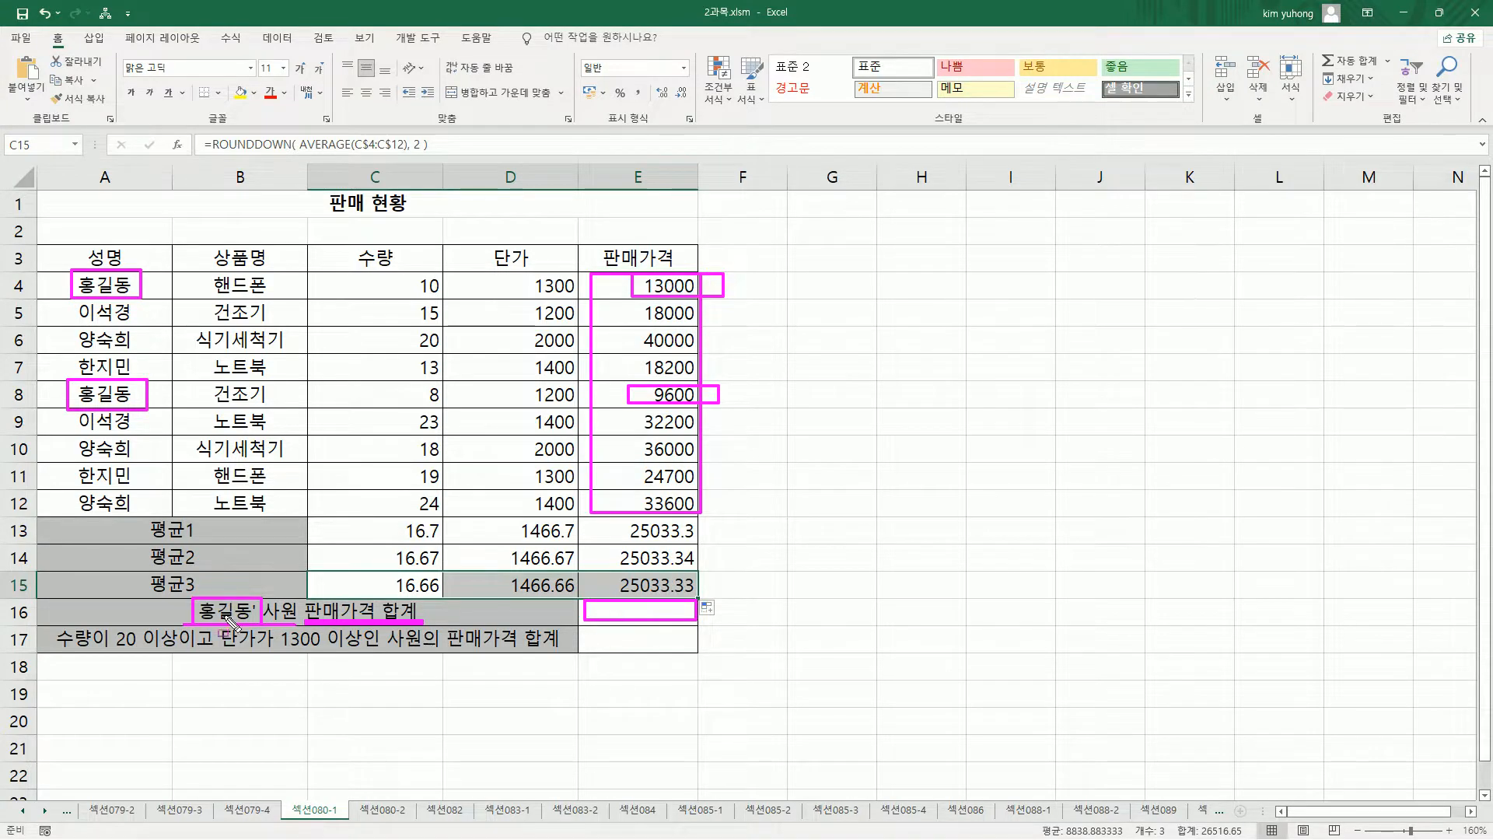
key("Escape")
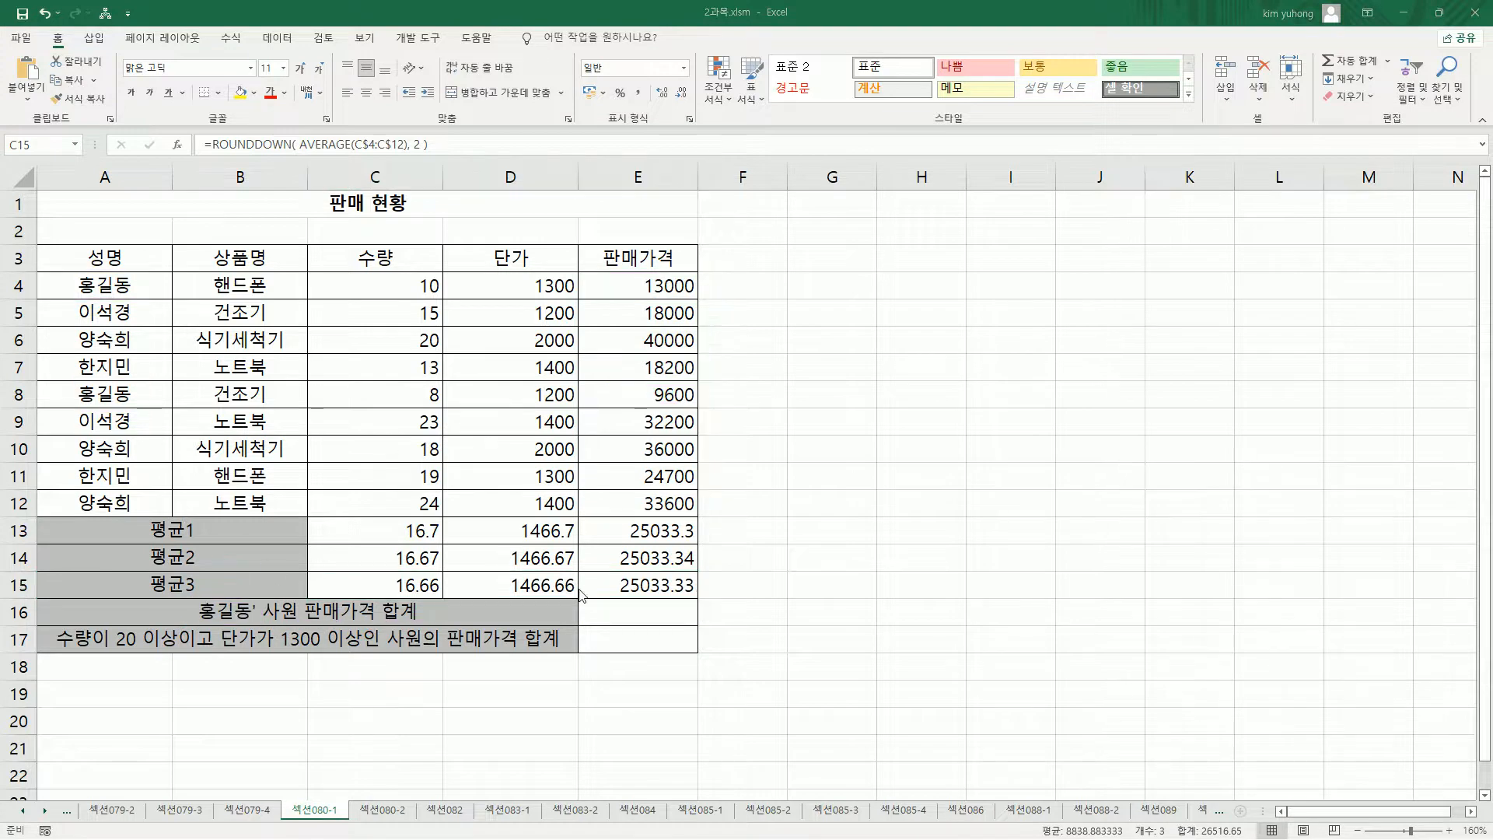
Step: Enter a SUMIF formula in E16 totalling E4:E12 where the 성명 in A4:A12 matches the employee named in row 16's label
left_click(651, 616)
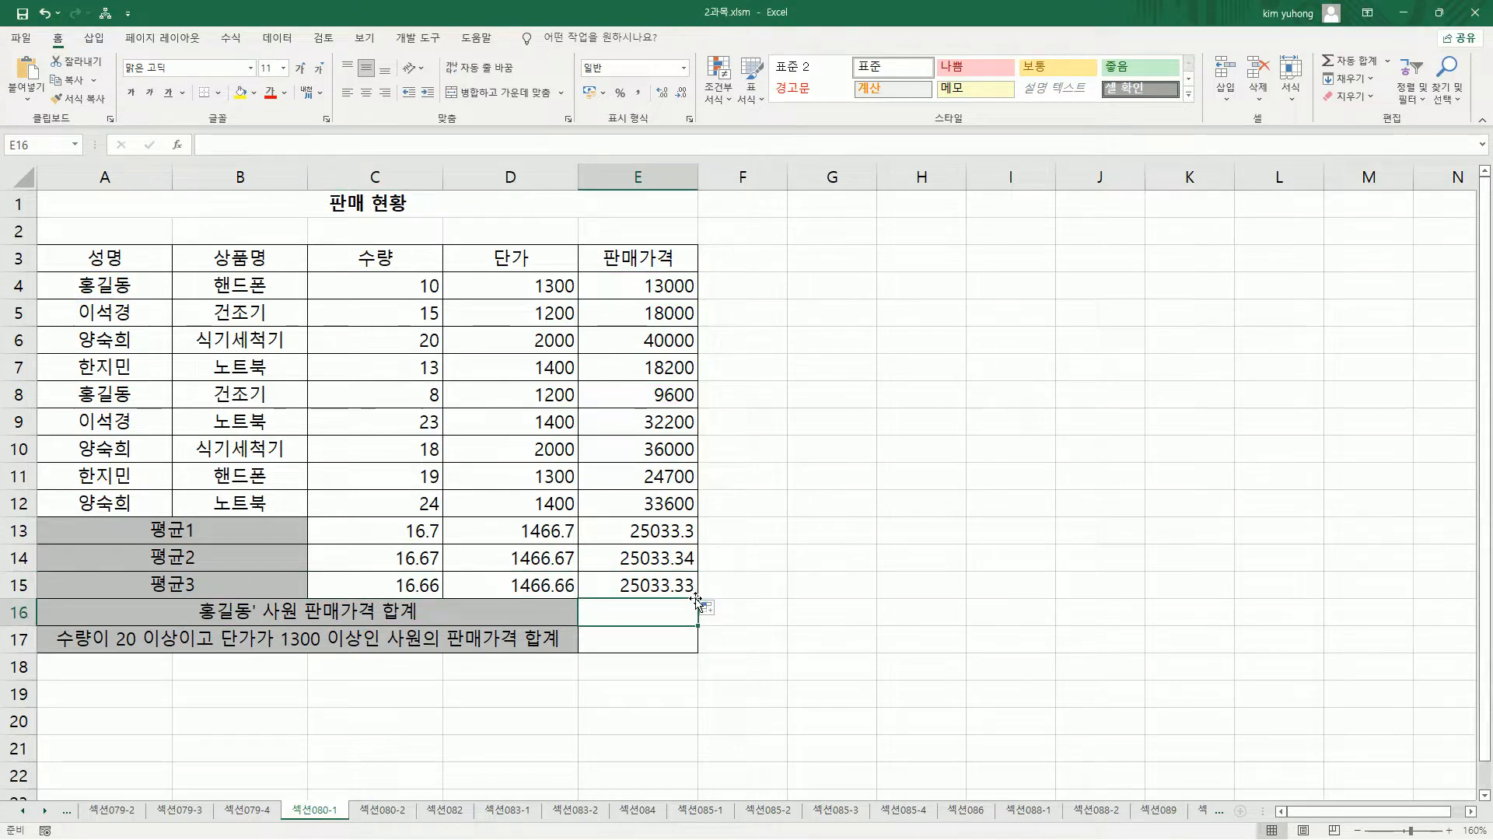
type("=sumif")
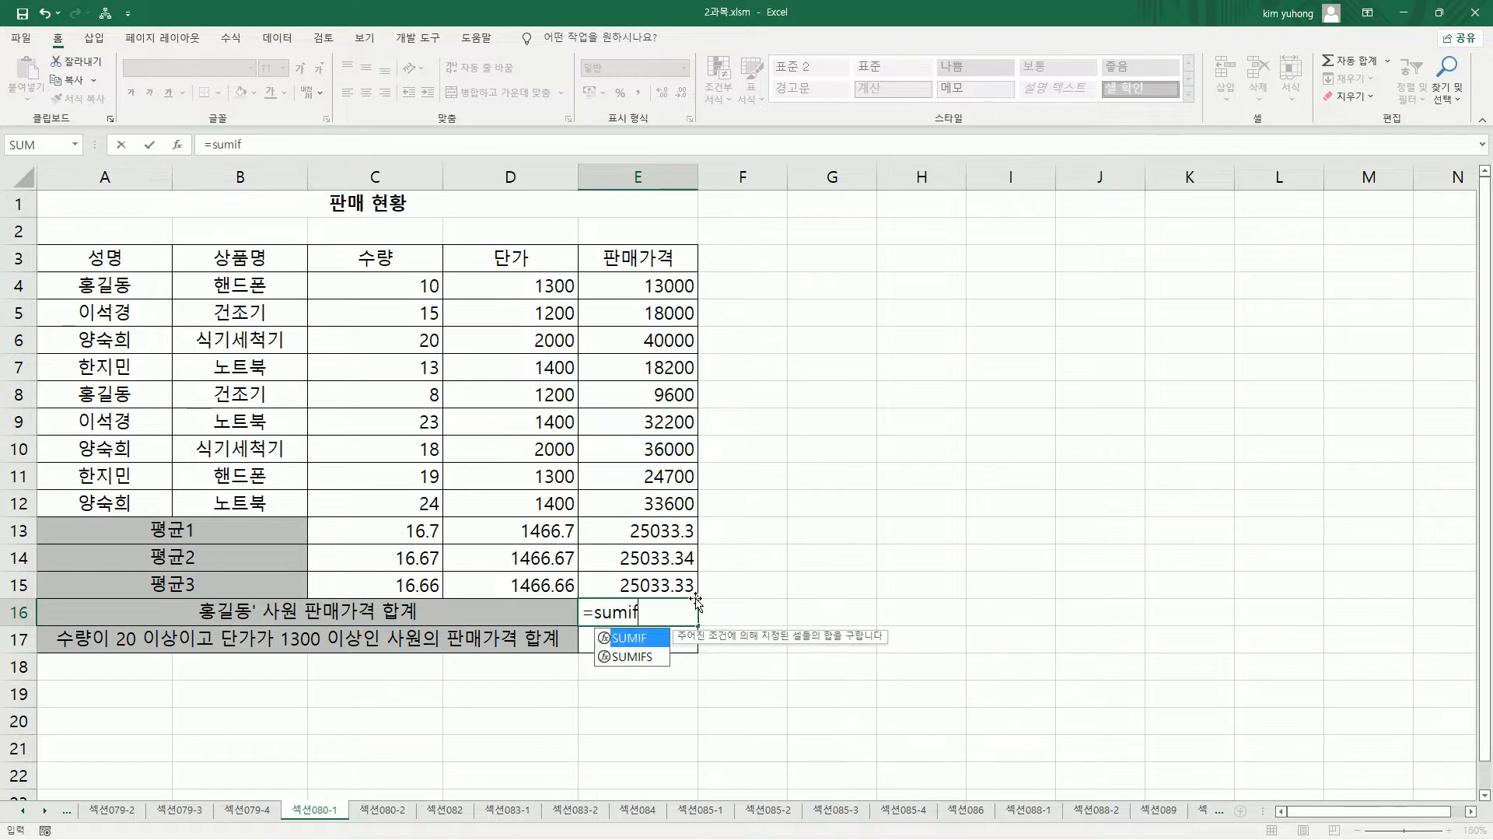
type("(")
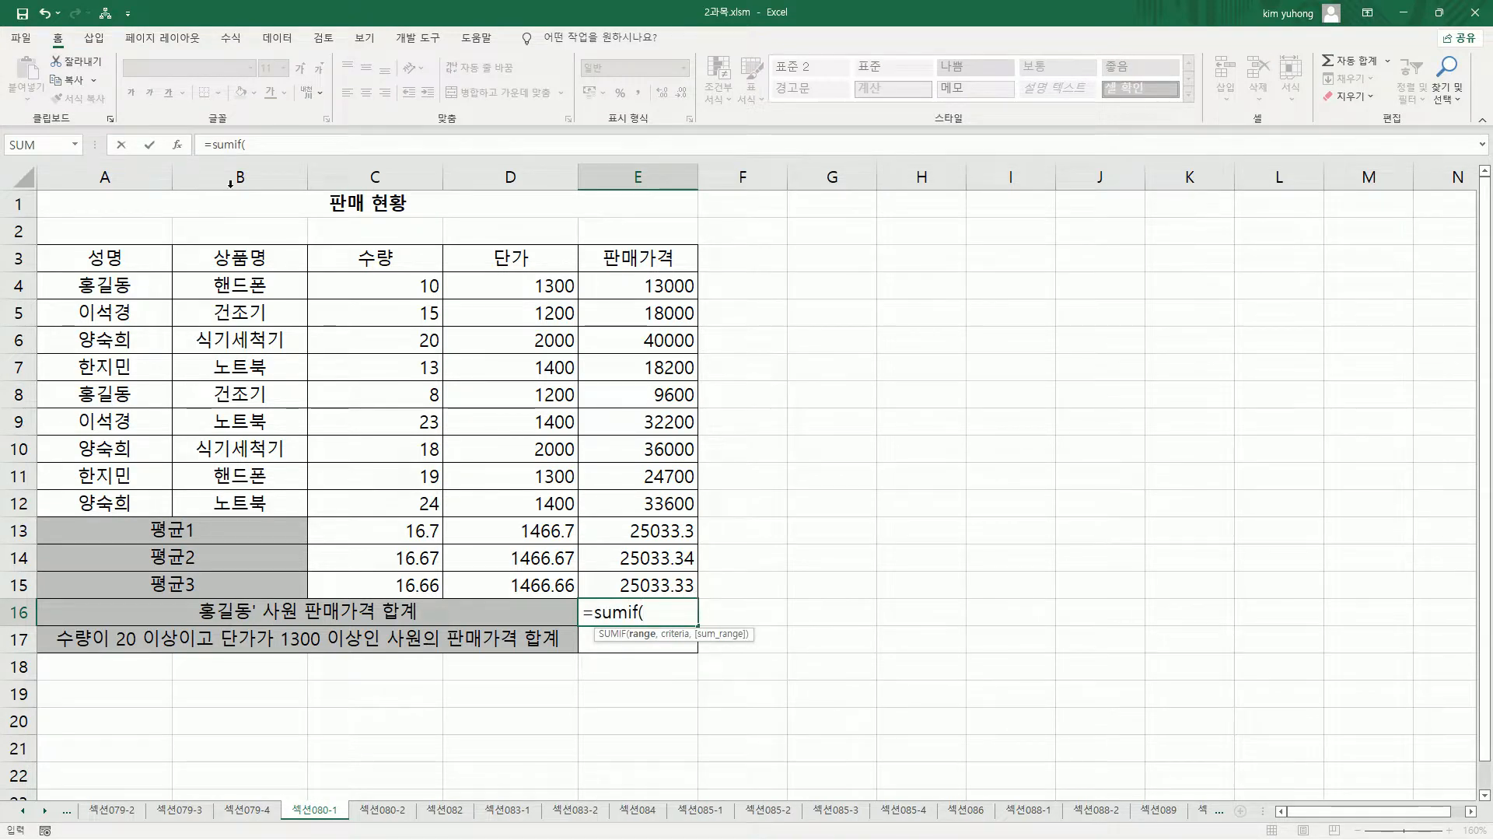
left_click_drag(133, 280, 134, 496)
type(",")
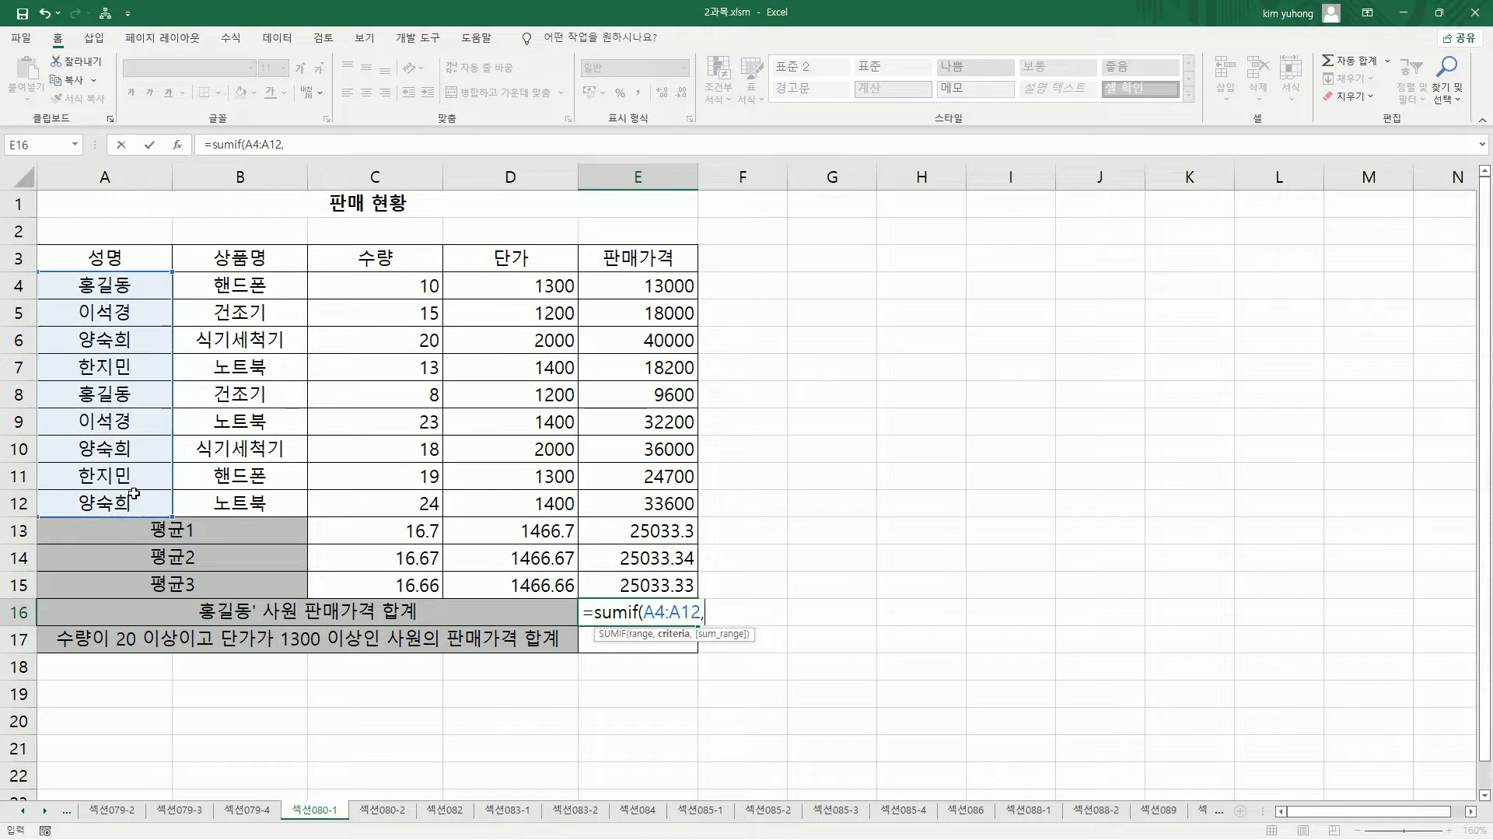
type("\"홍길동")
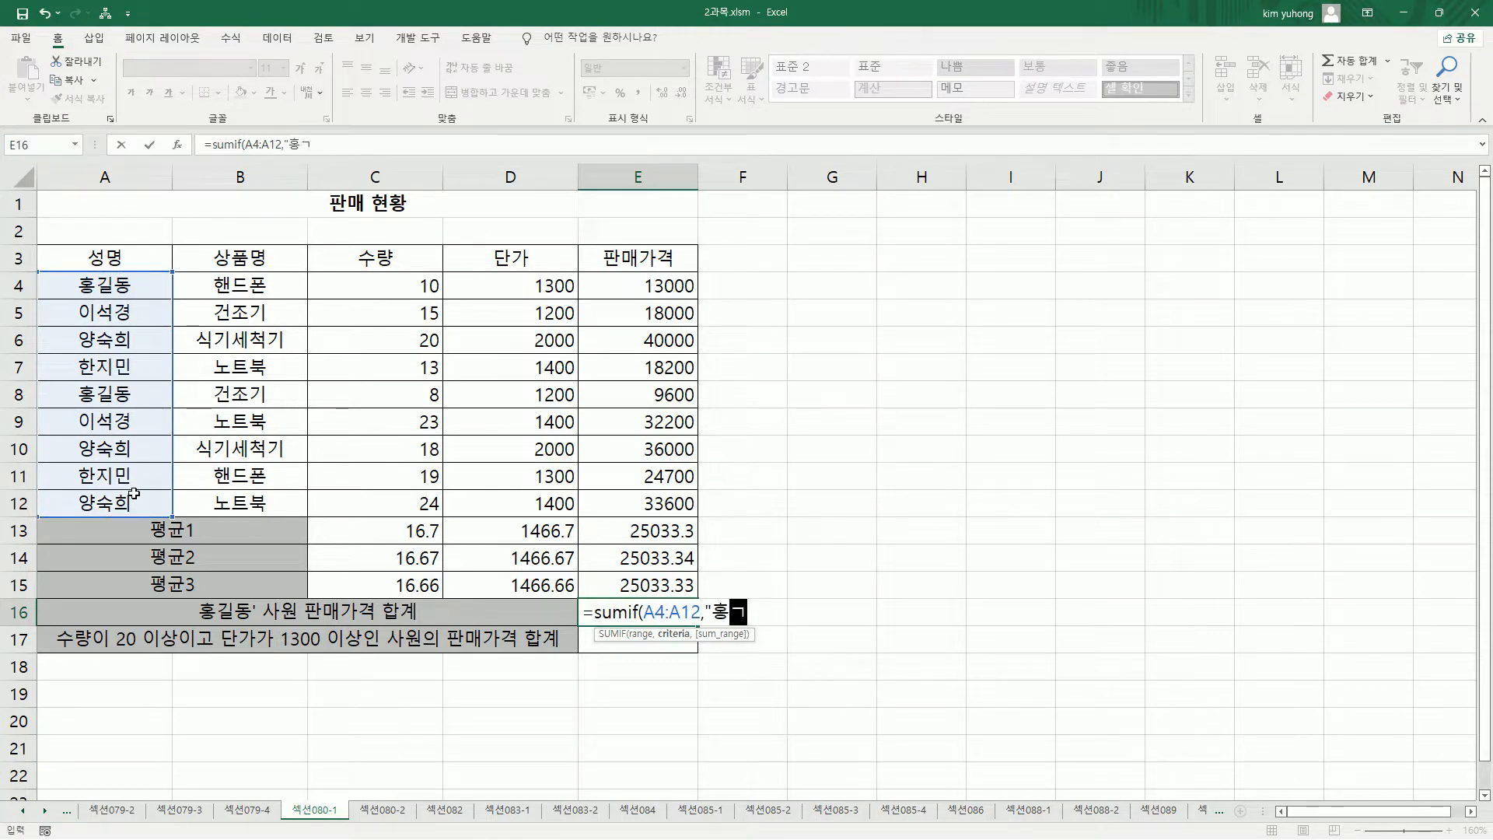
type("\",")
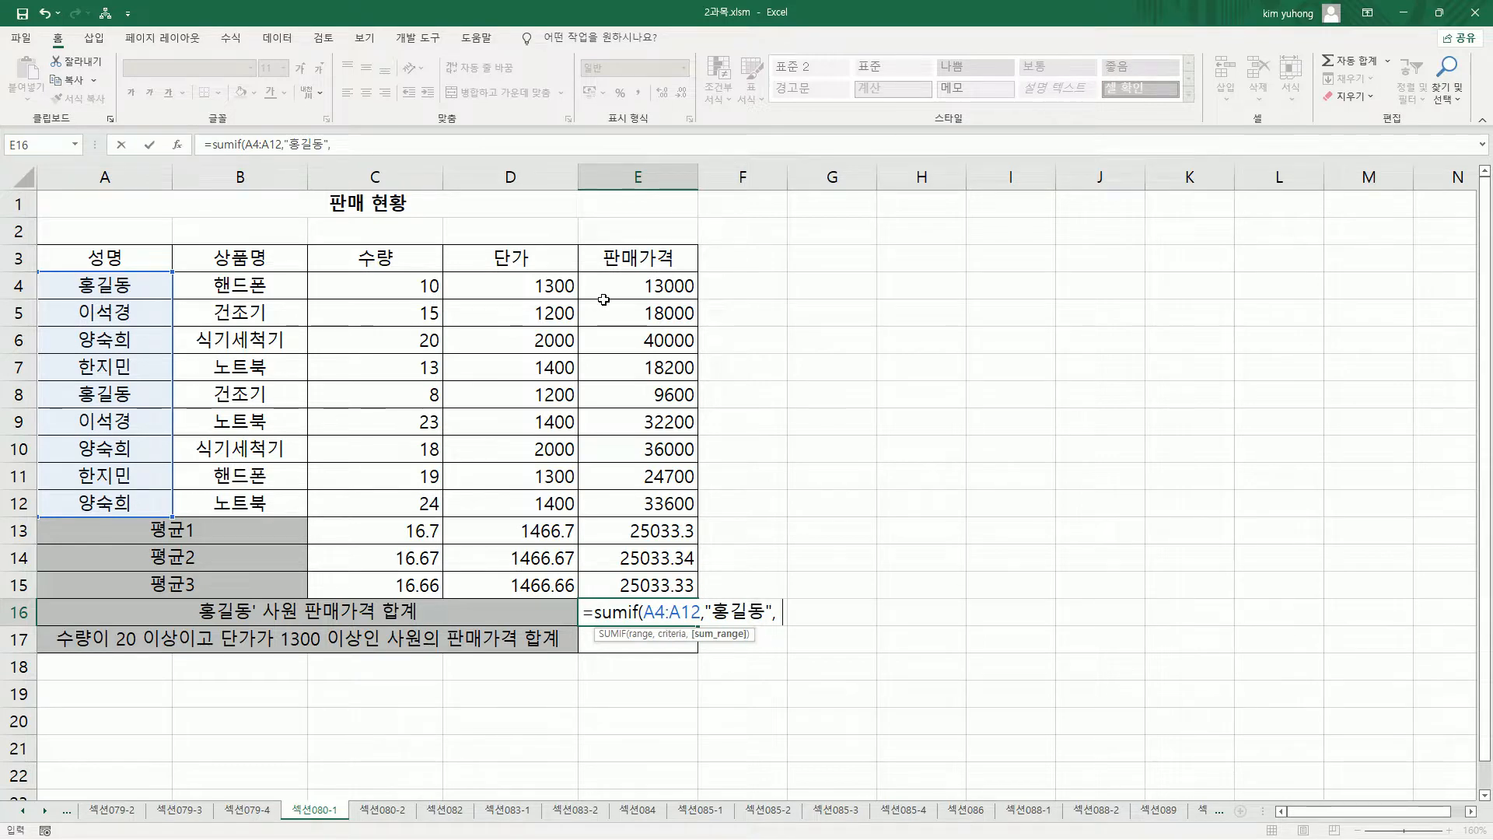
left_click_drag(645, 285, 647, 502)
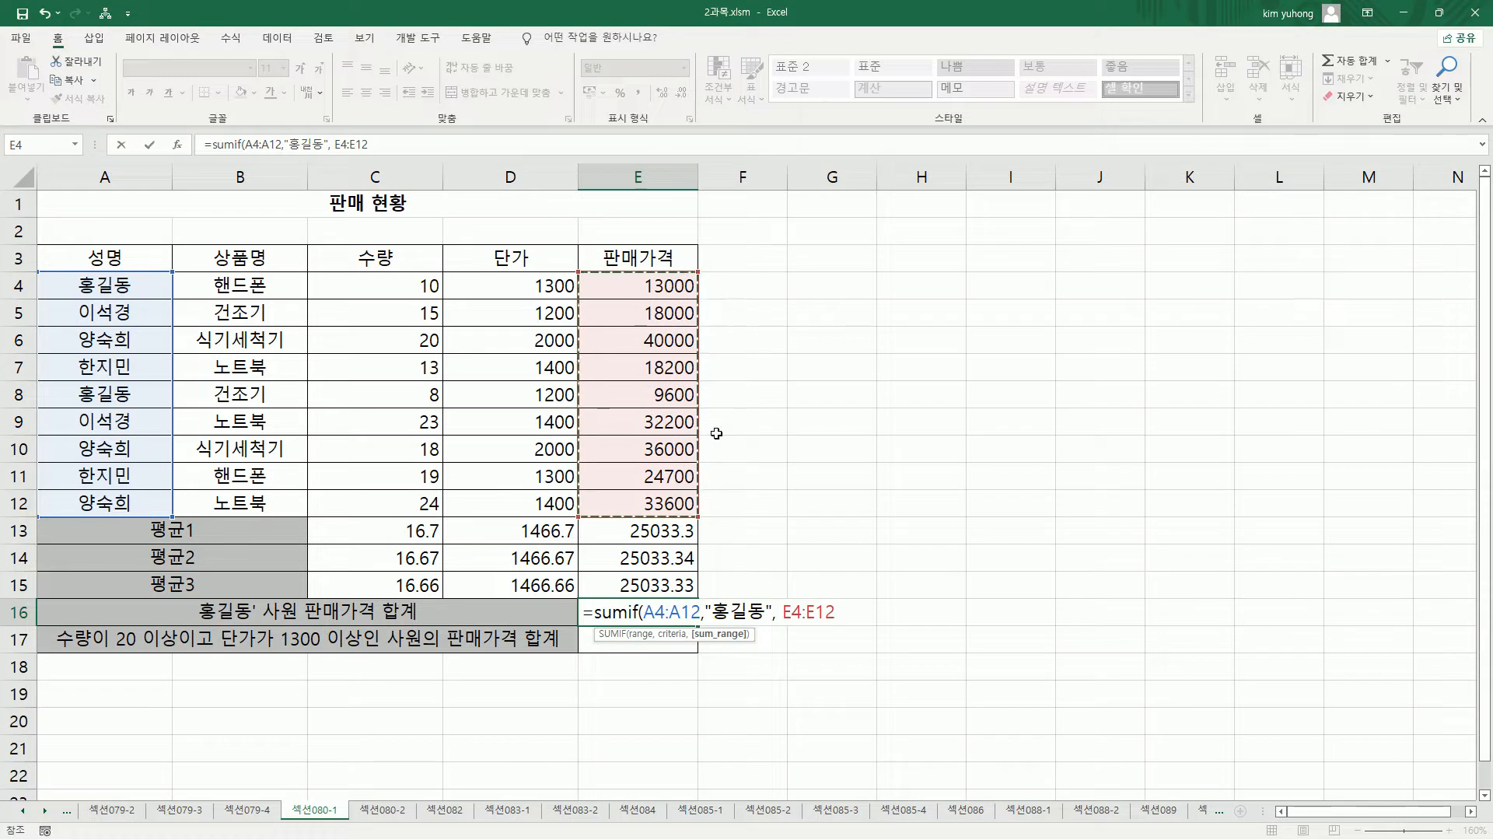
type(")")
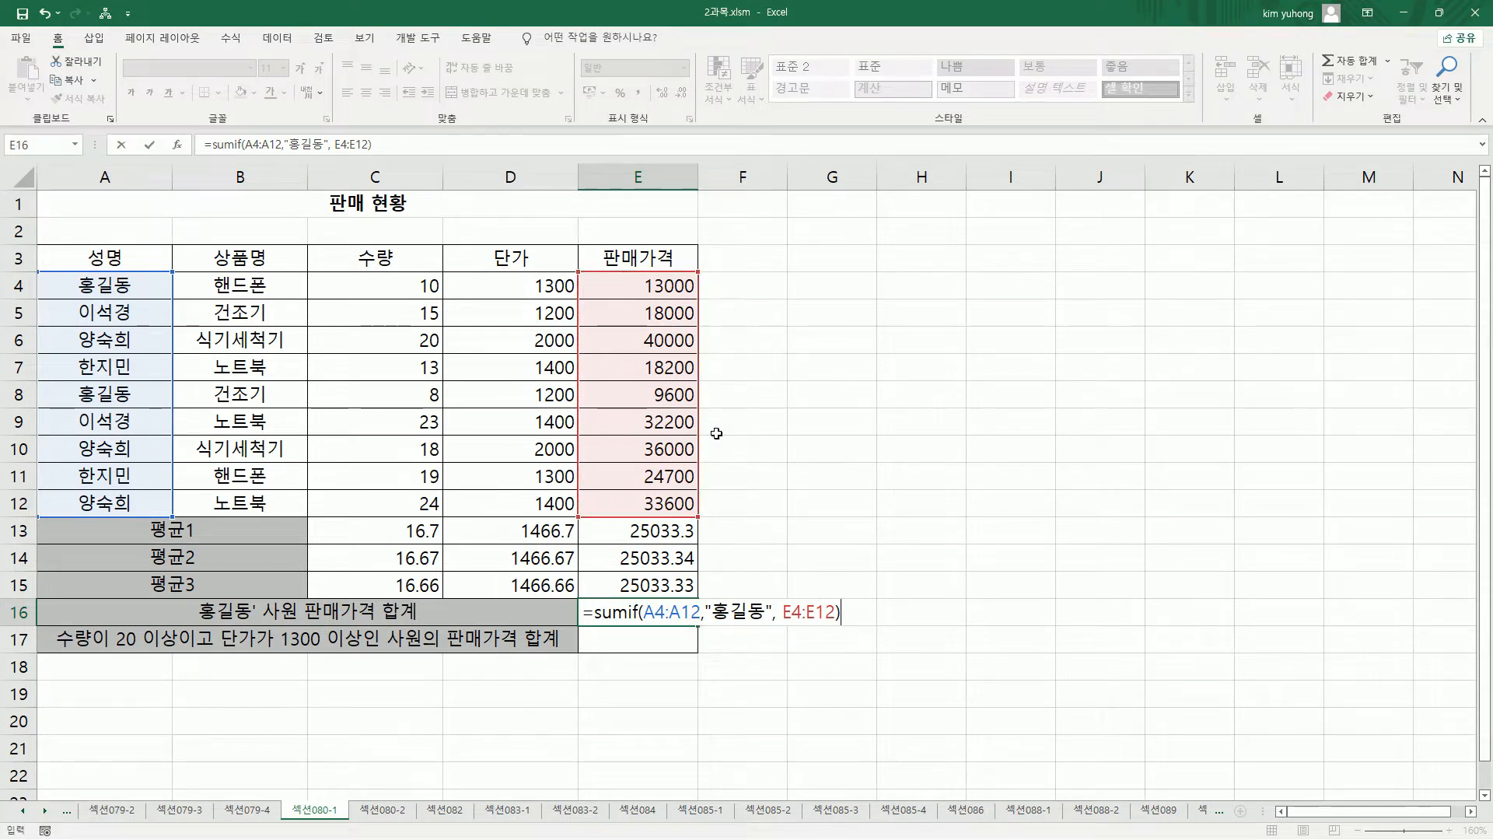
key("Return")
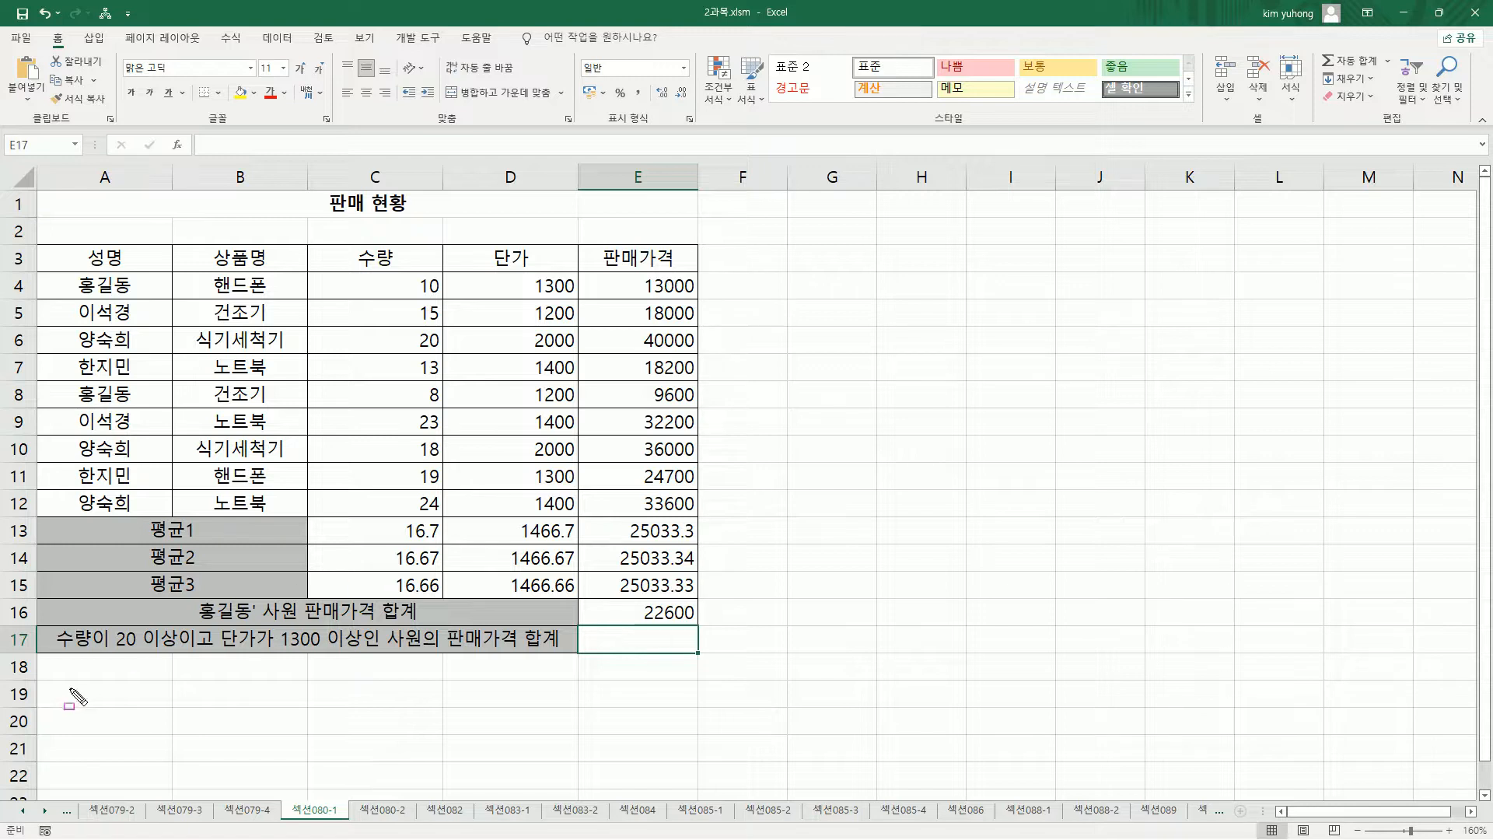
left_click_drag(51, 620, 181, 667)
mouse_move(215, 618)
left_mouse_down()
mouse_move(228, 647)
mouse_move(557, 673)
mouse_move(560, 626)
left_mouse_up()
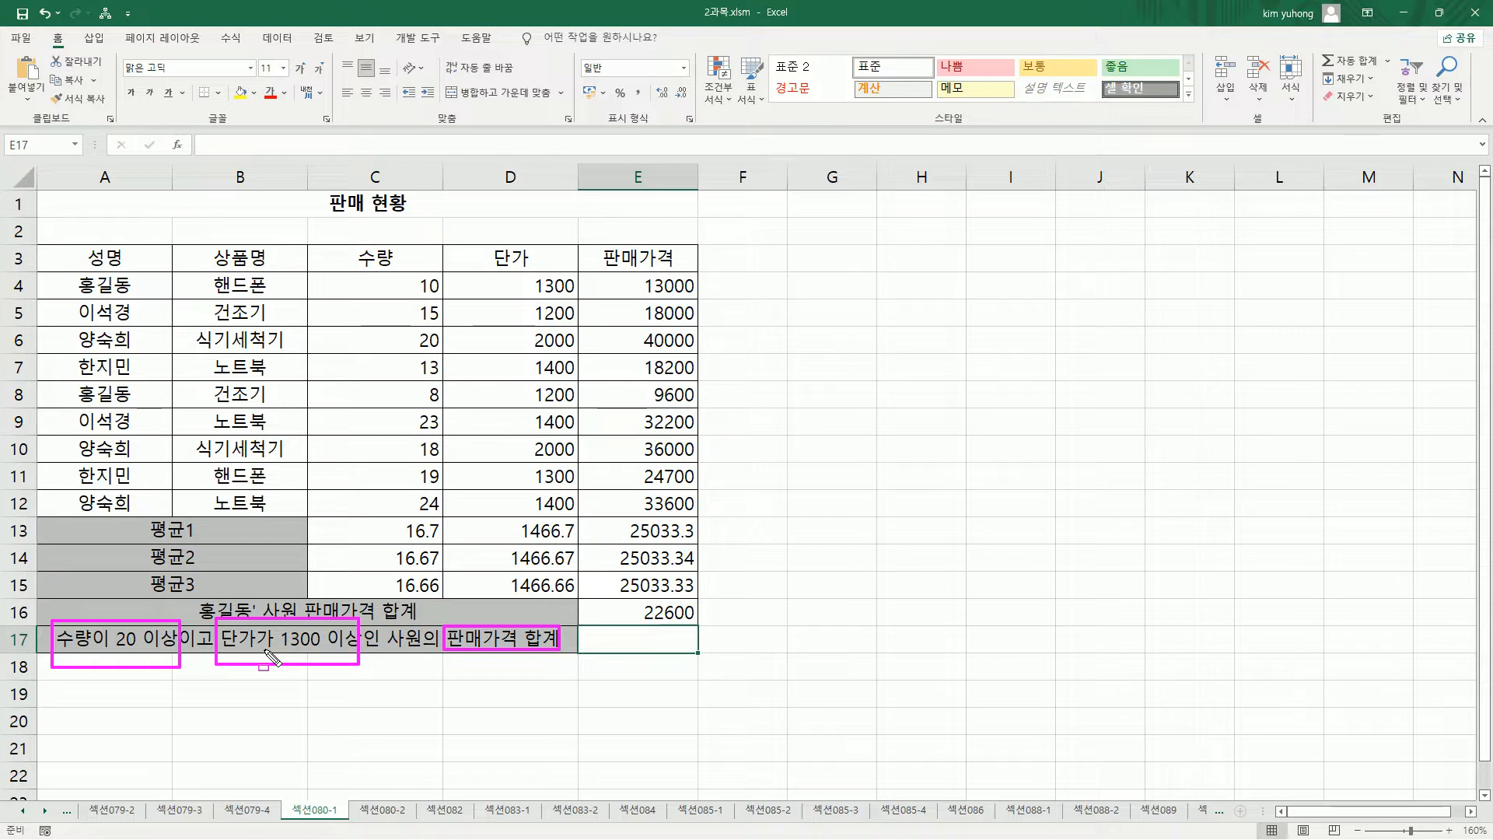
key("Escape")
Step: Start a SUMIFS formula in E17 with the 판매가격 values E4:E12 as the sum range
type("=녀")
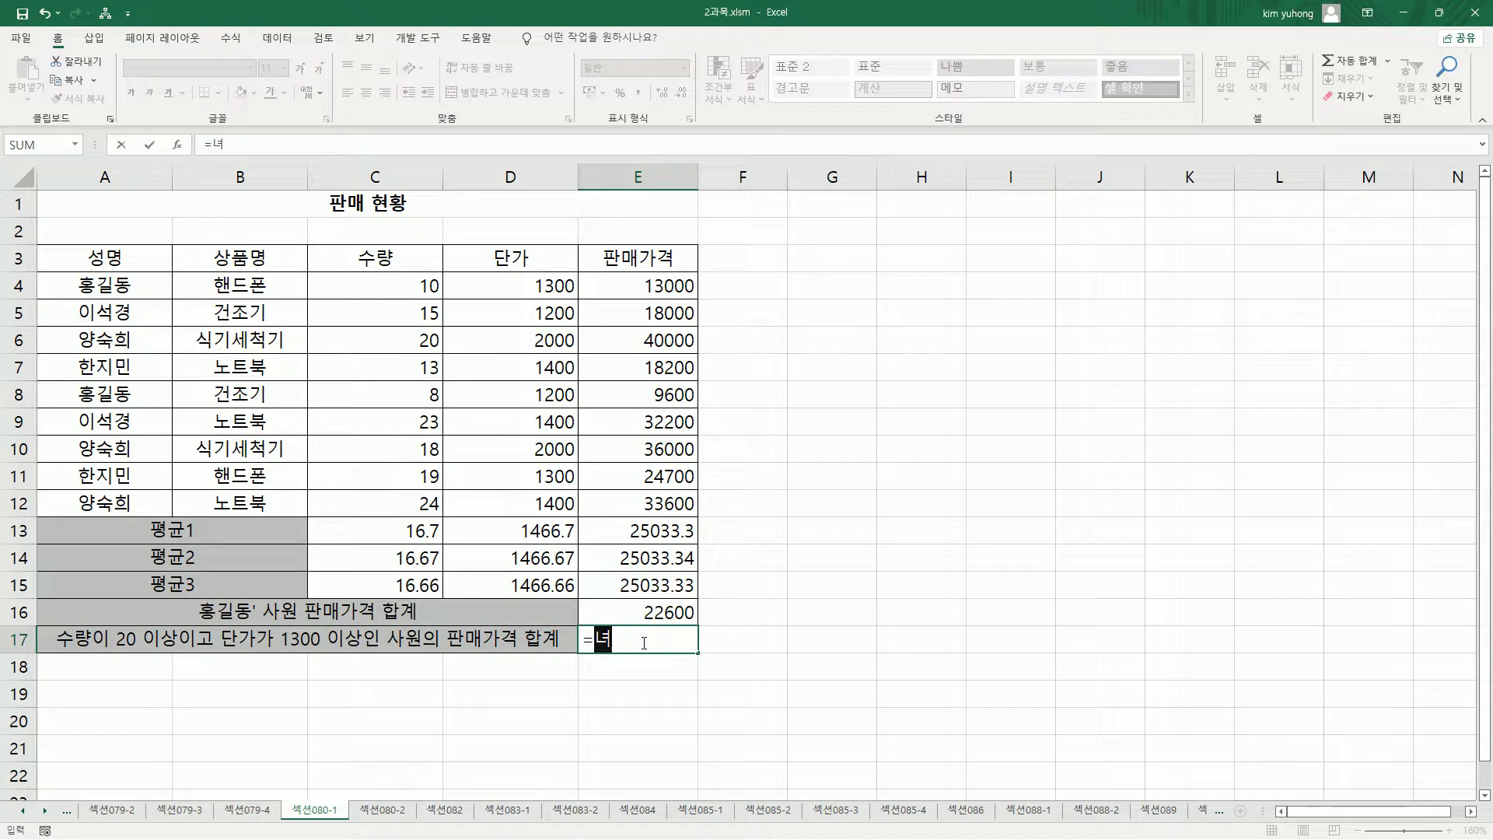
key("BackSpace")
key("Hangul")
type("su")
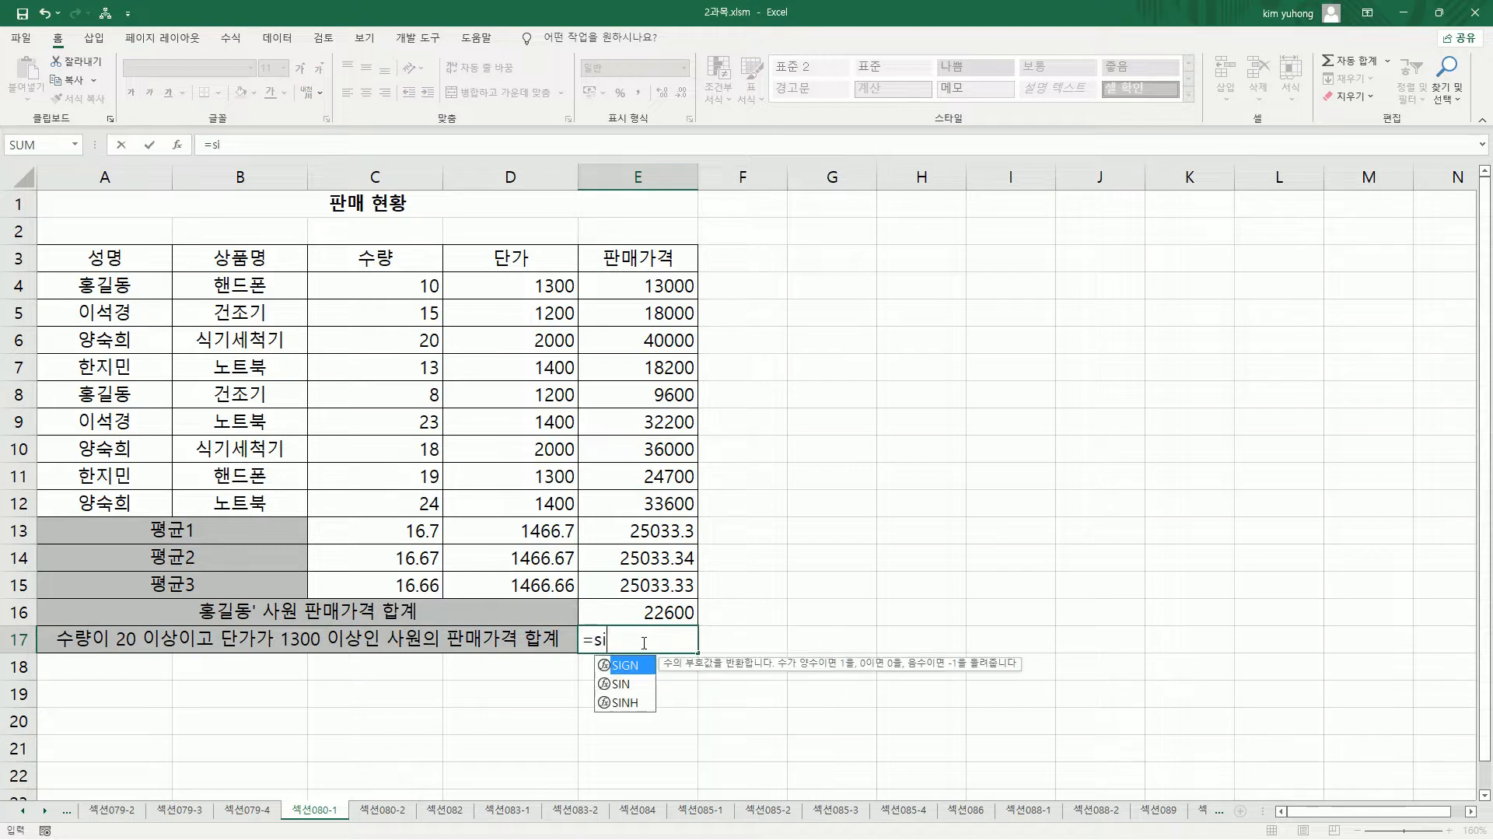
type("m")
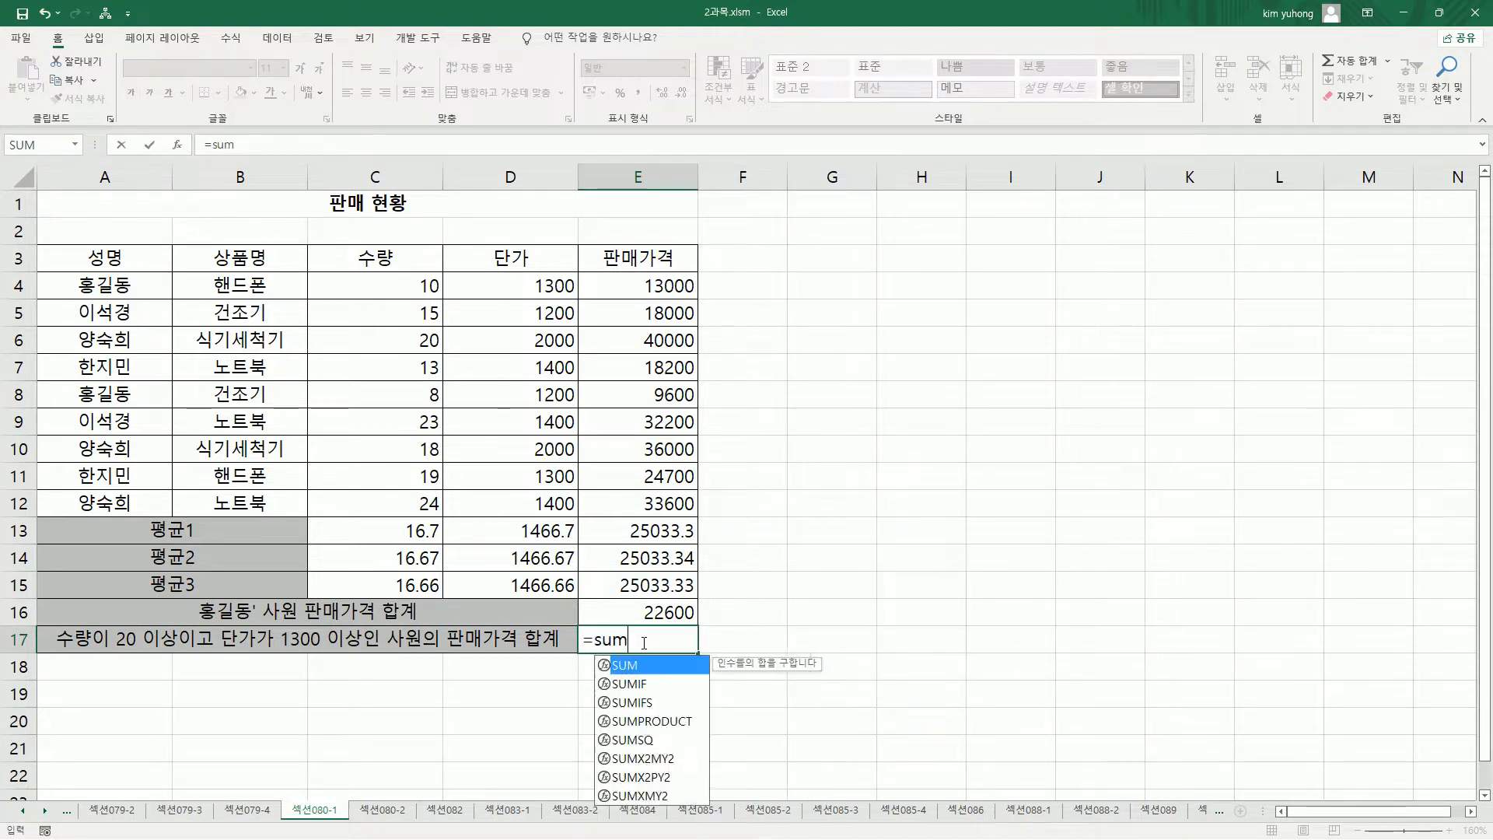
type("ifs(")
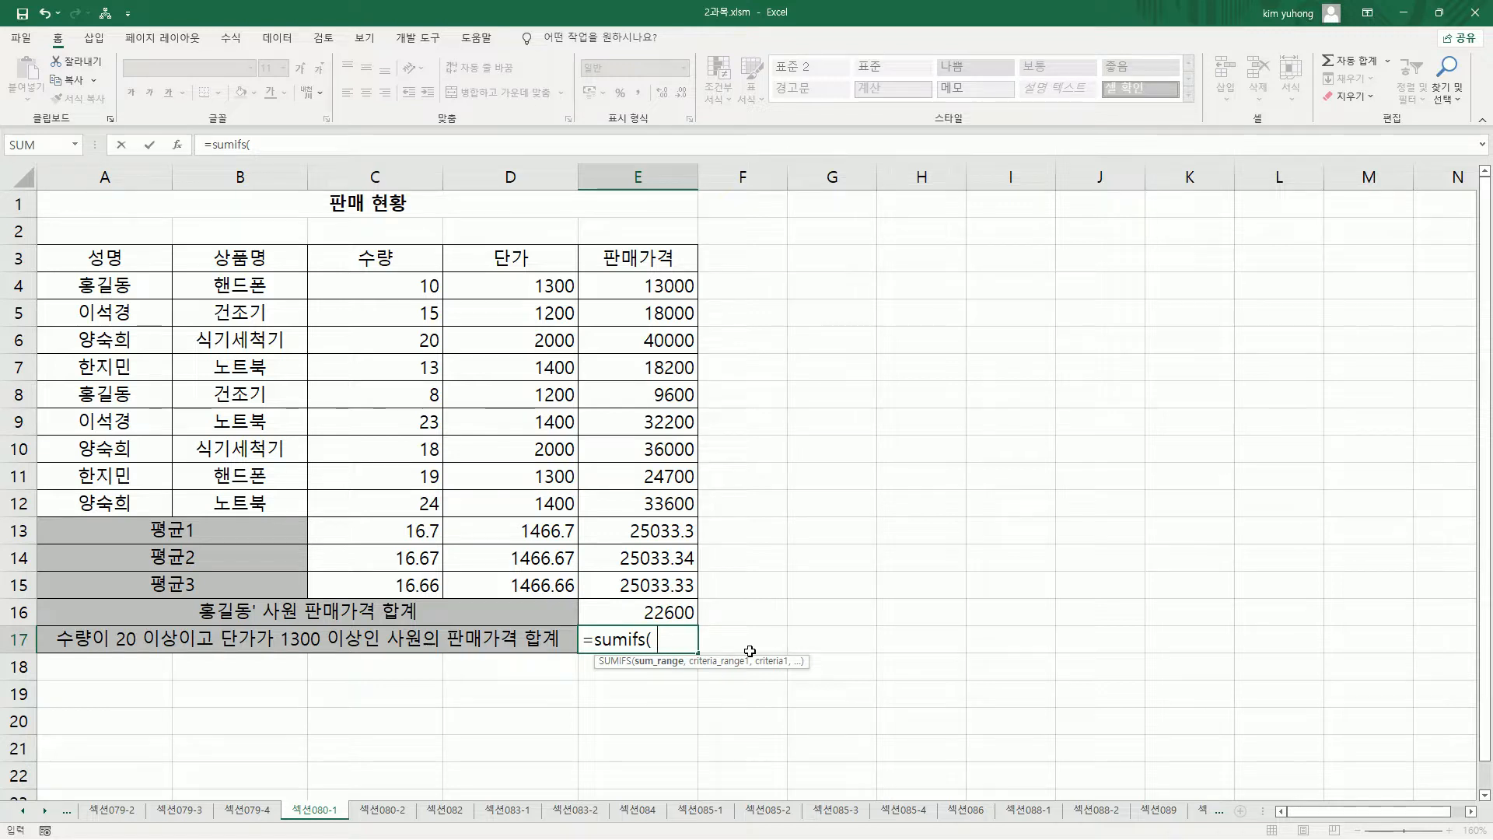
left_click(625, 292)
left_click_drag(625, 292, 603, 507)
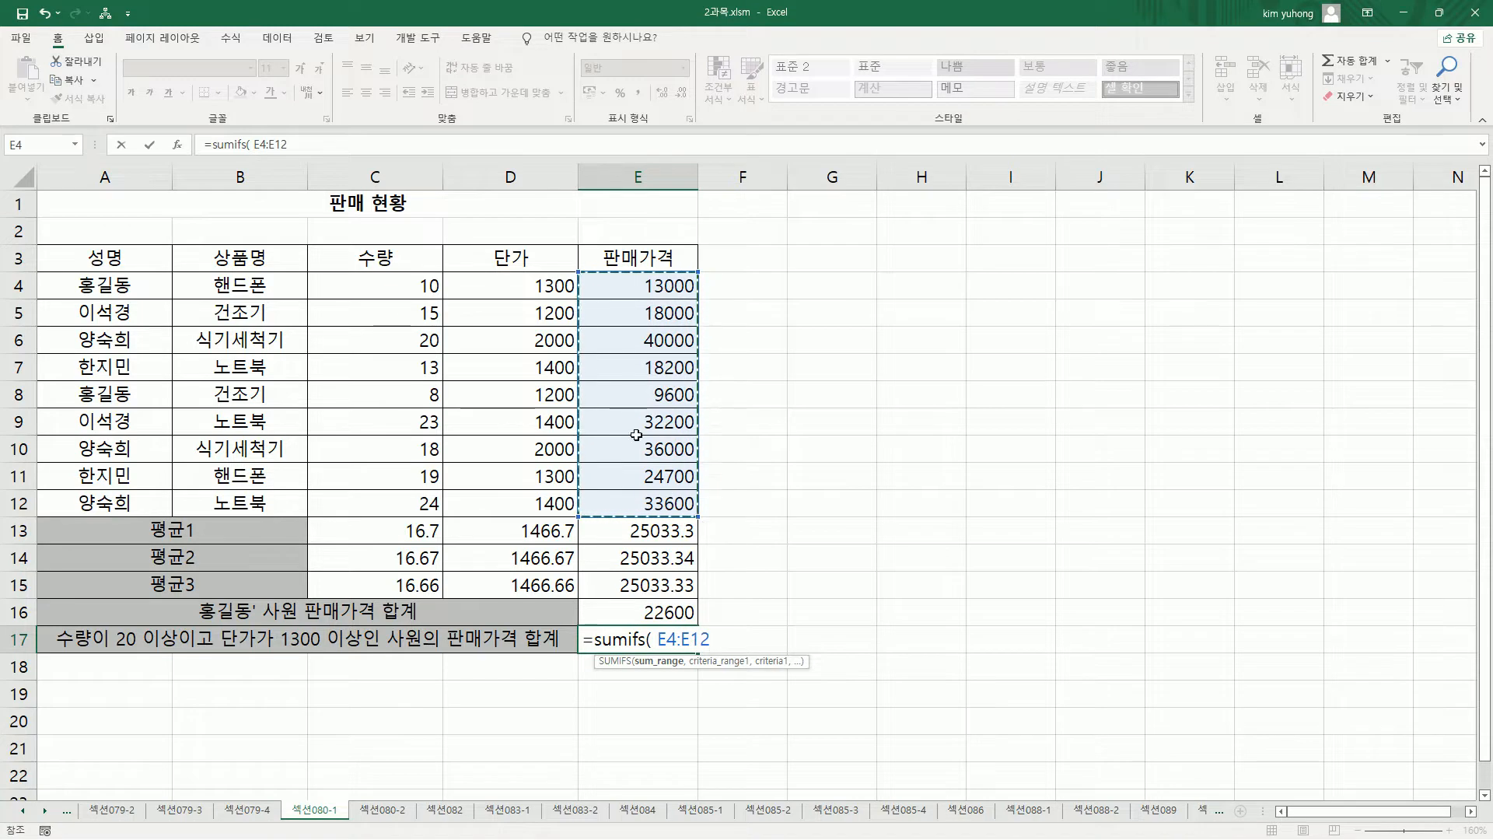
type(",")
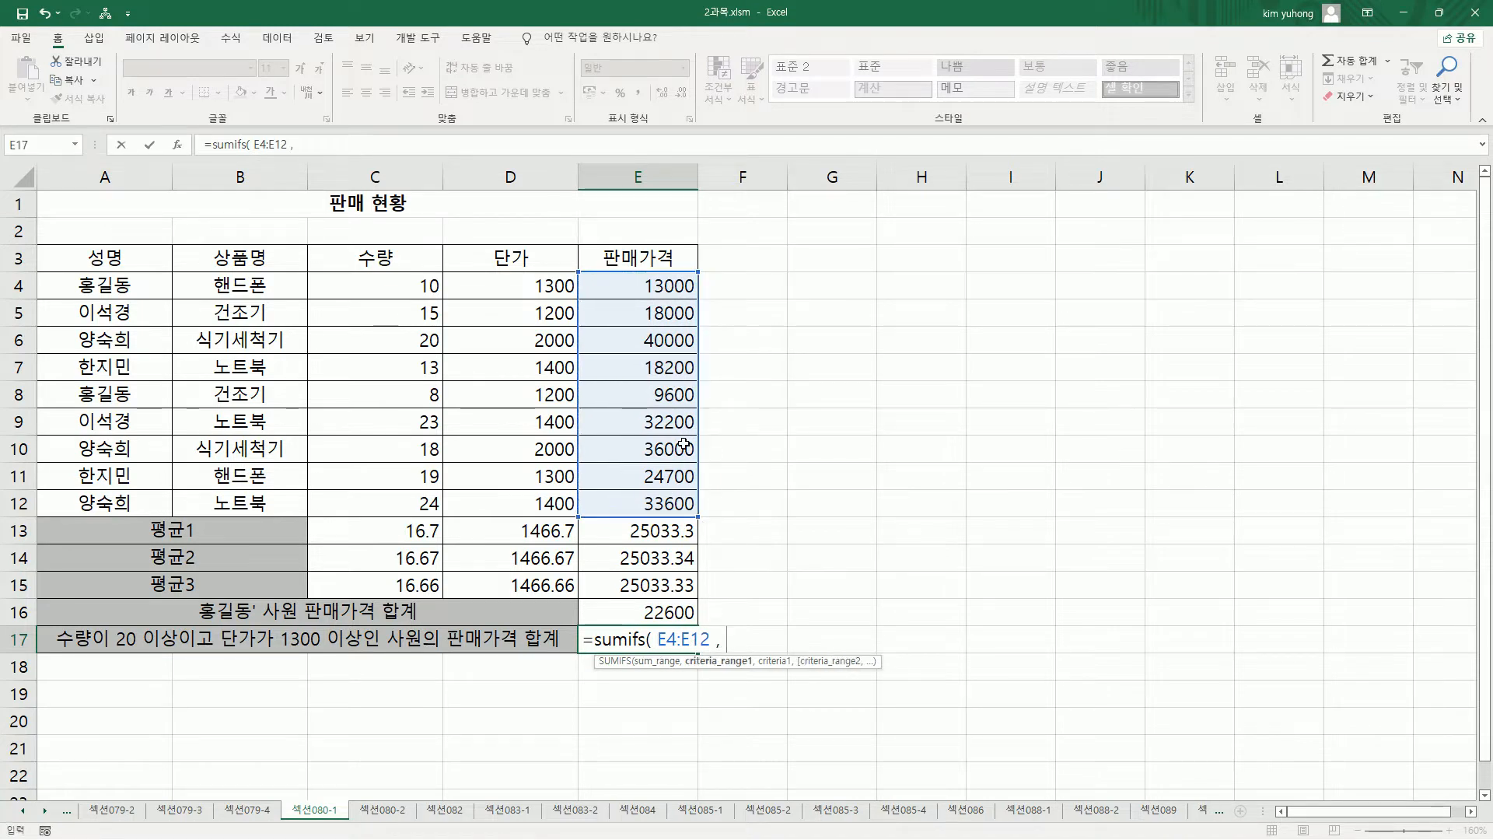
Step: Add the SUMIFS criteria C4:C12 with ">=20" and D4:D12 with ">=1300", and close the formula
left_click_drag(378, 284, 359, 503)
type(", \">=20")
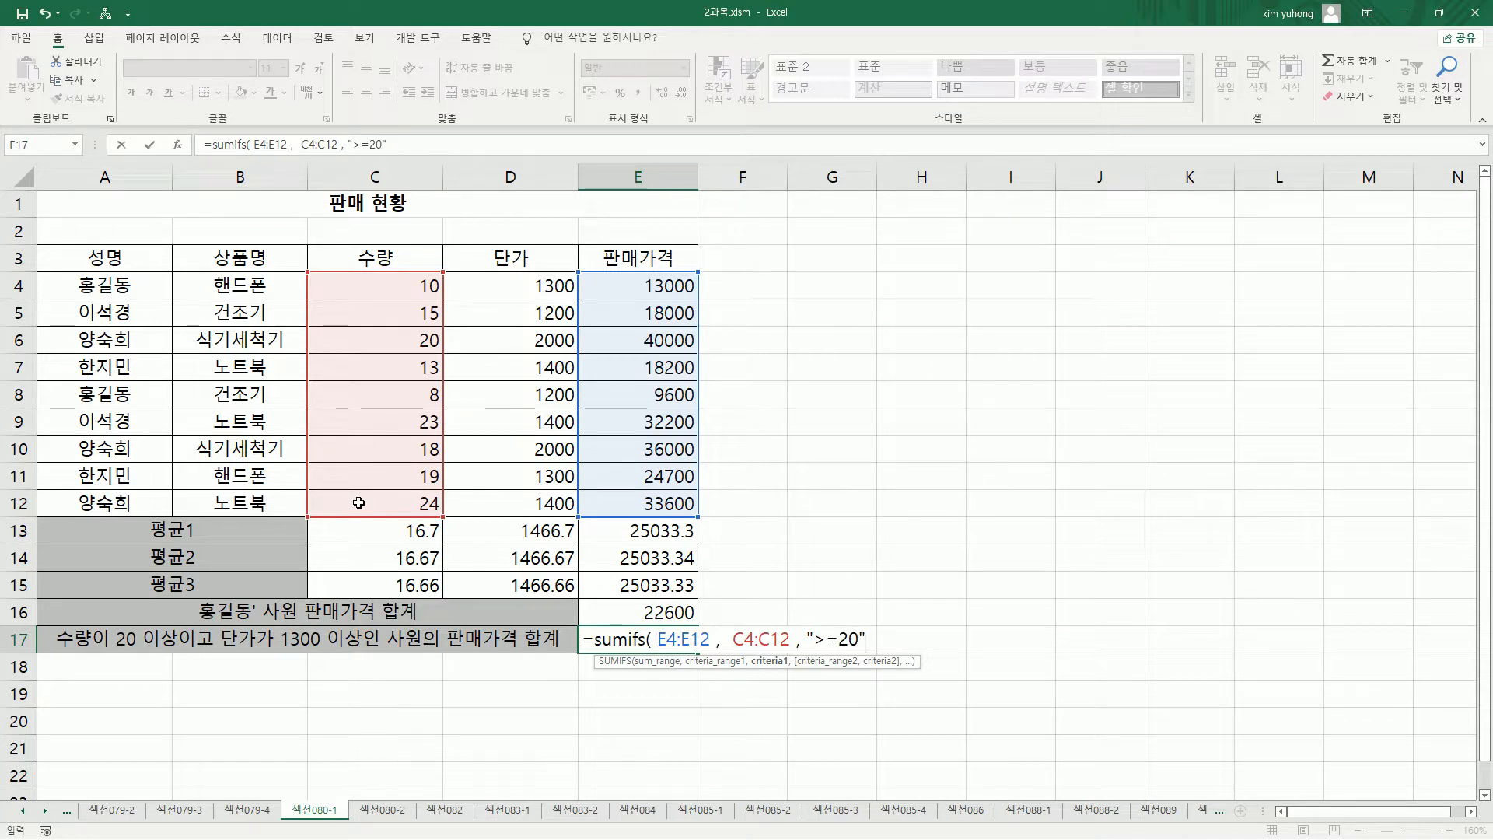
type("\" ,")
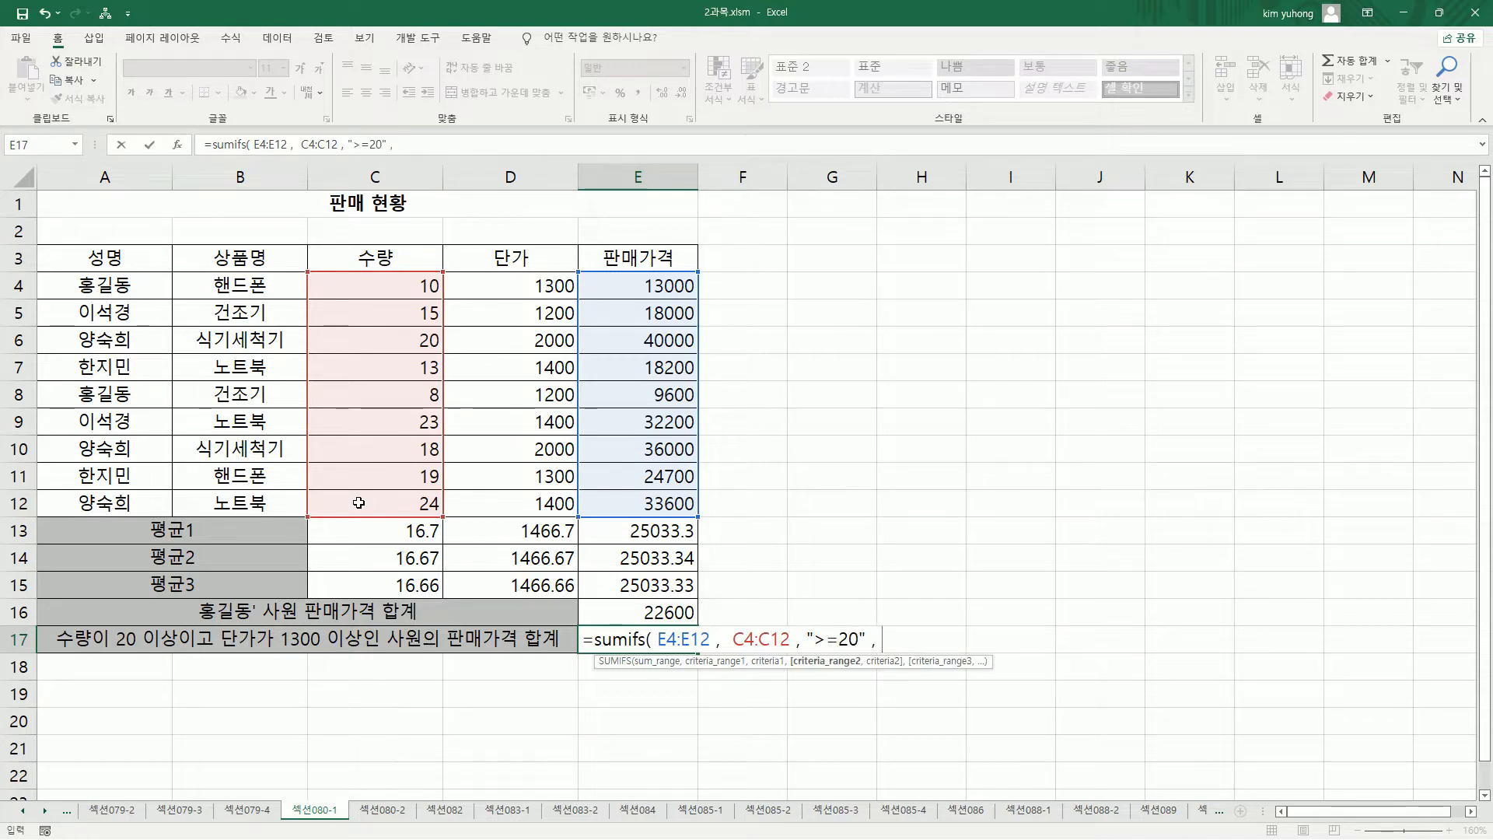
left_click_drag(494, 286, 497, 505)
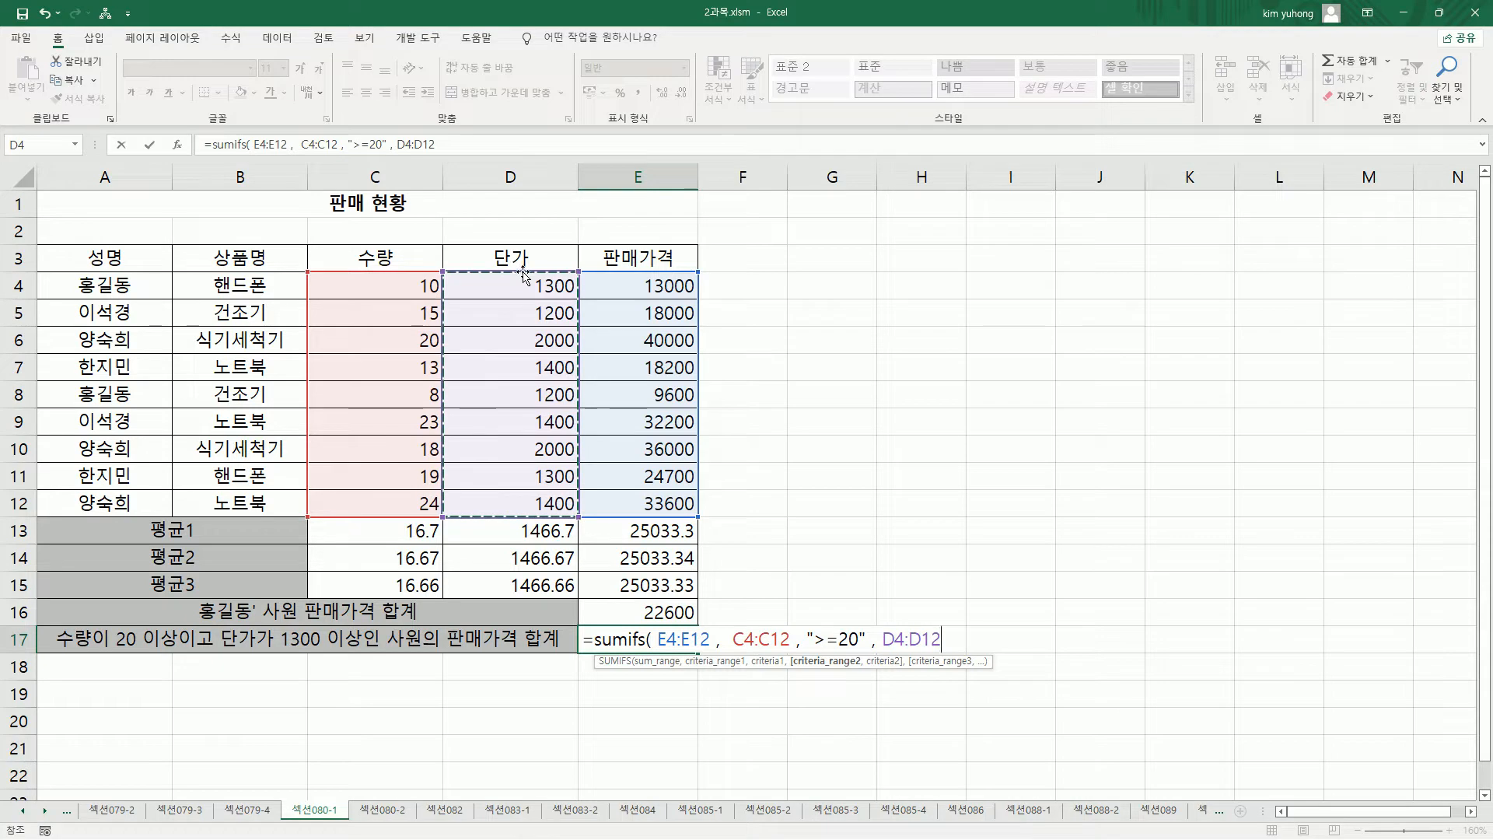
type(",")
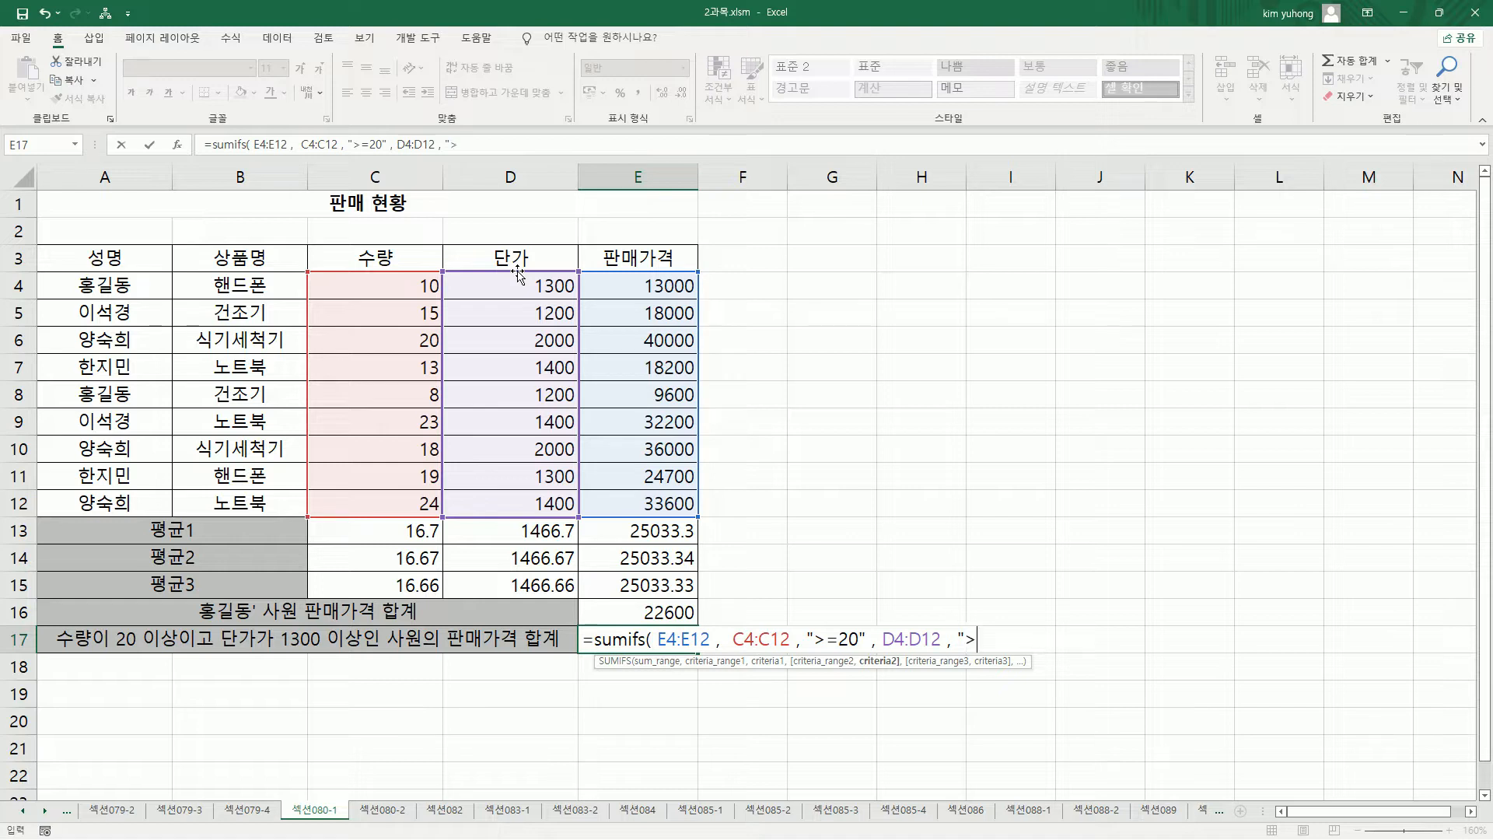
type("\">=1300\"")
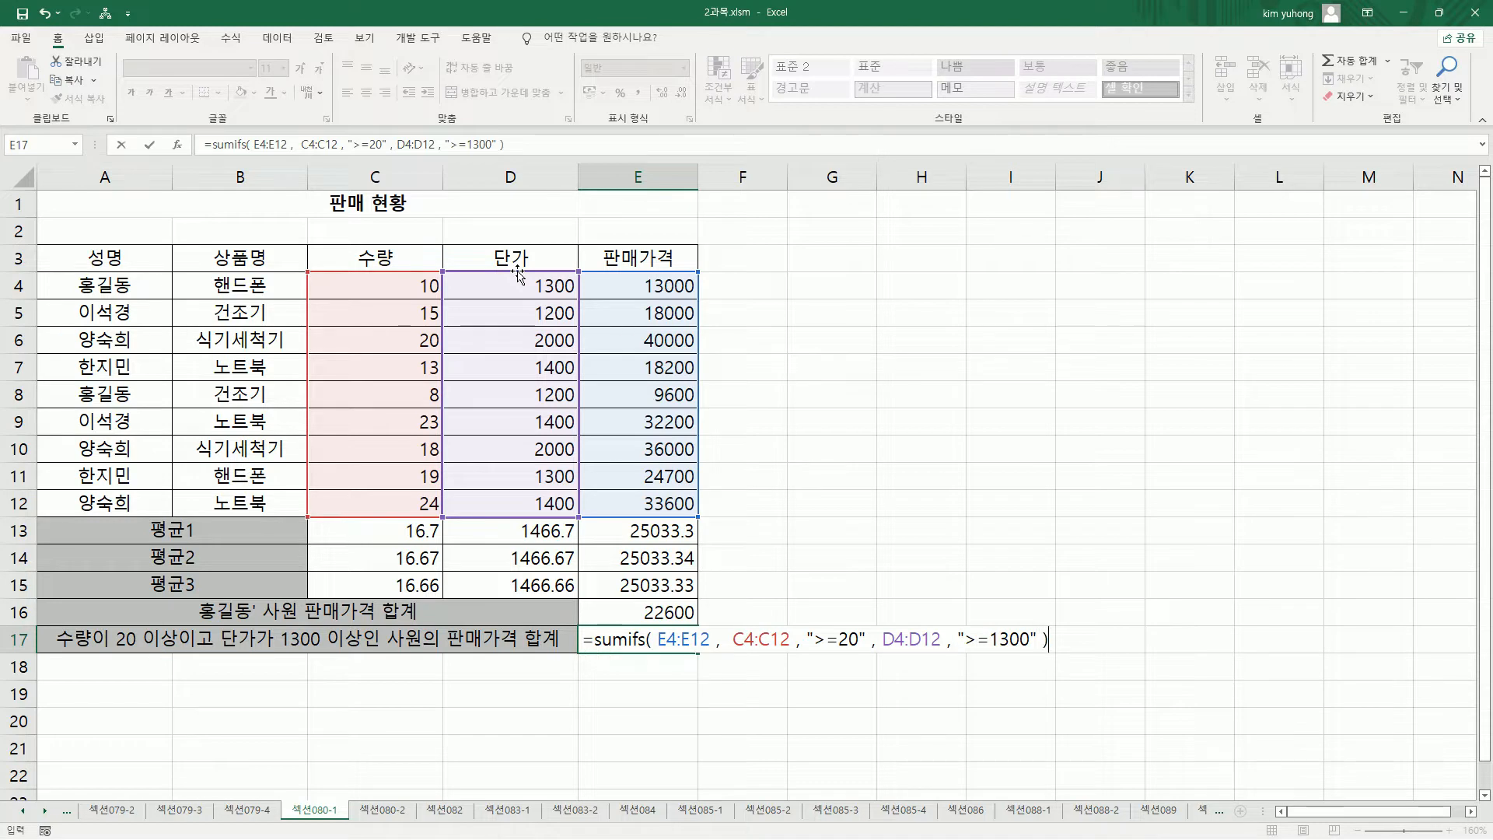
left_click_drag(655, 651, 715, 633)
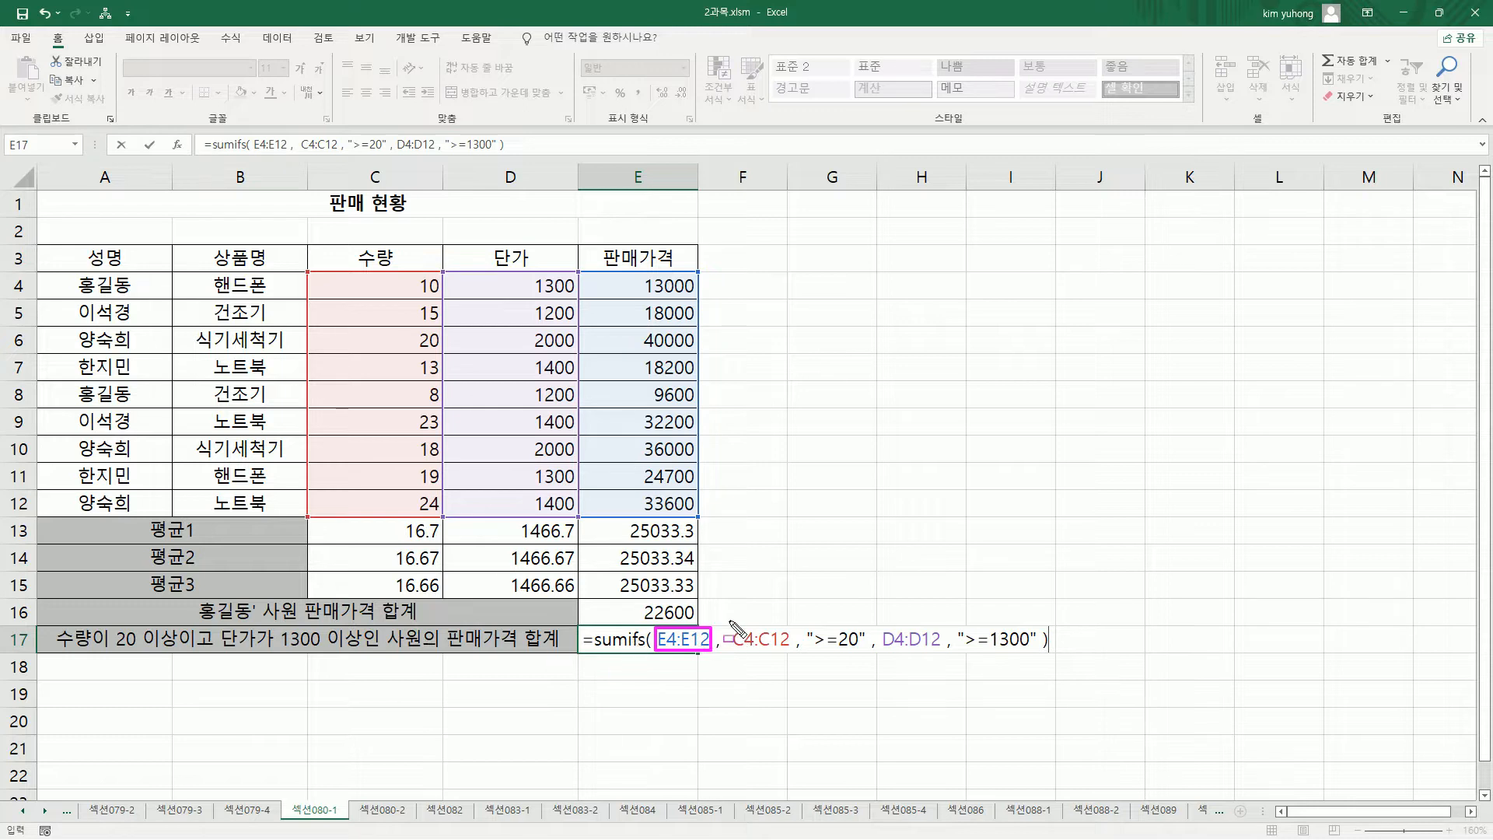
mouse_move(727, 617)
left_mouse_down()
mouse_move(748, 651)
mouse_move(784, 663)
mouse_move(869, 659)
left_mouse_up()
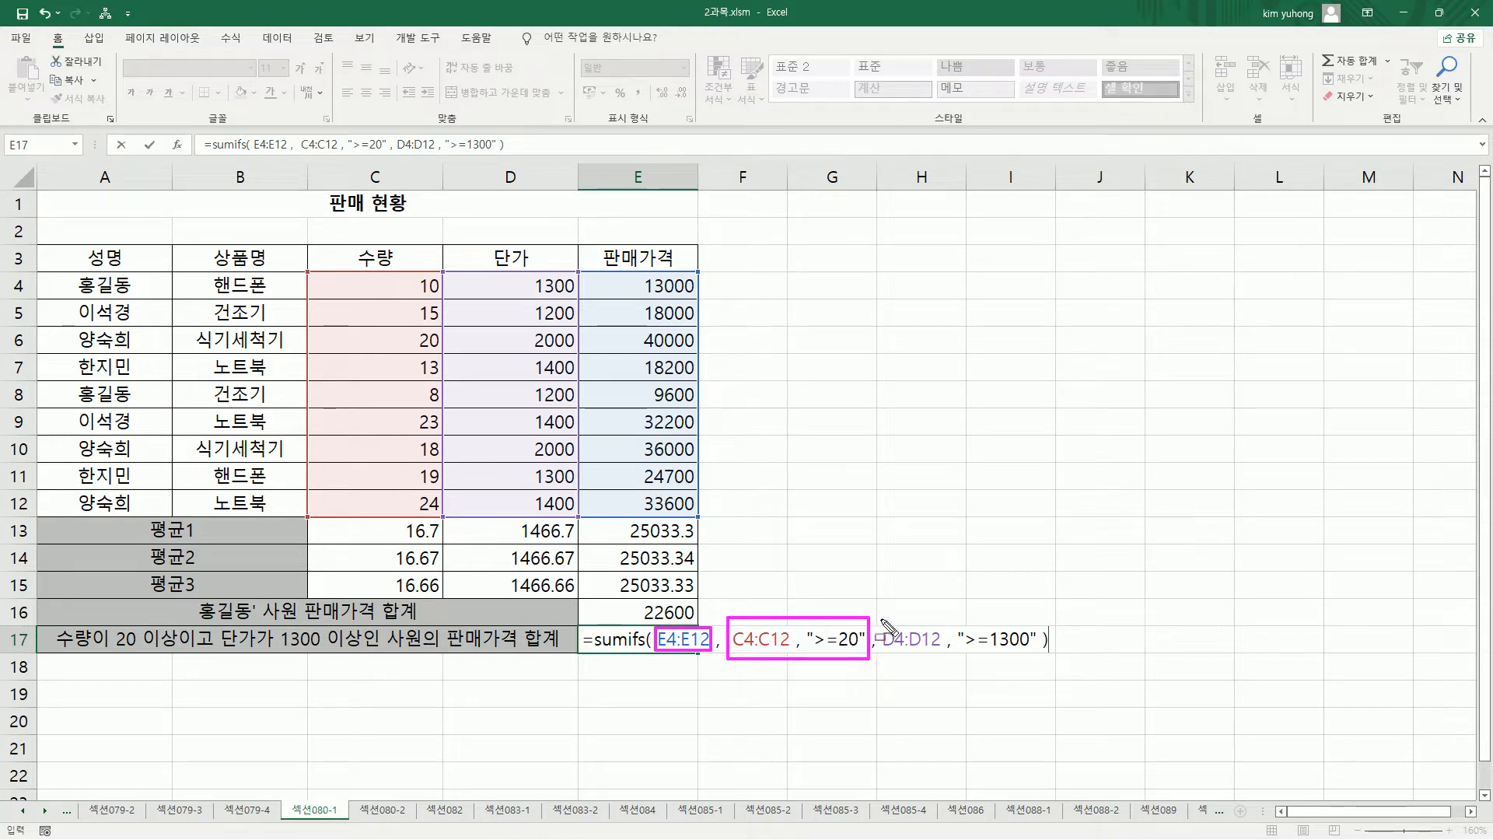
mouse_move(881, 617)
left_mouse_down()
mouse_move(891, 648)
mouse_move(1039, 663)
left_mouse_up()
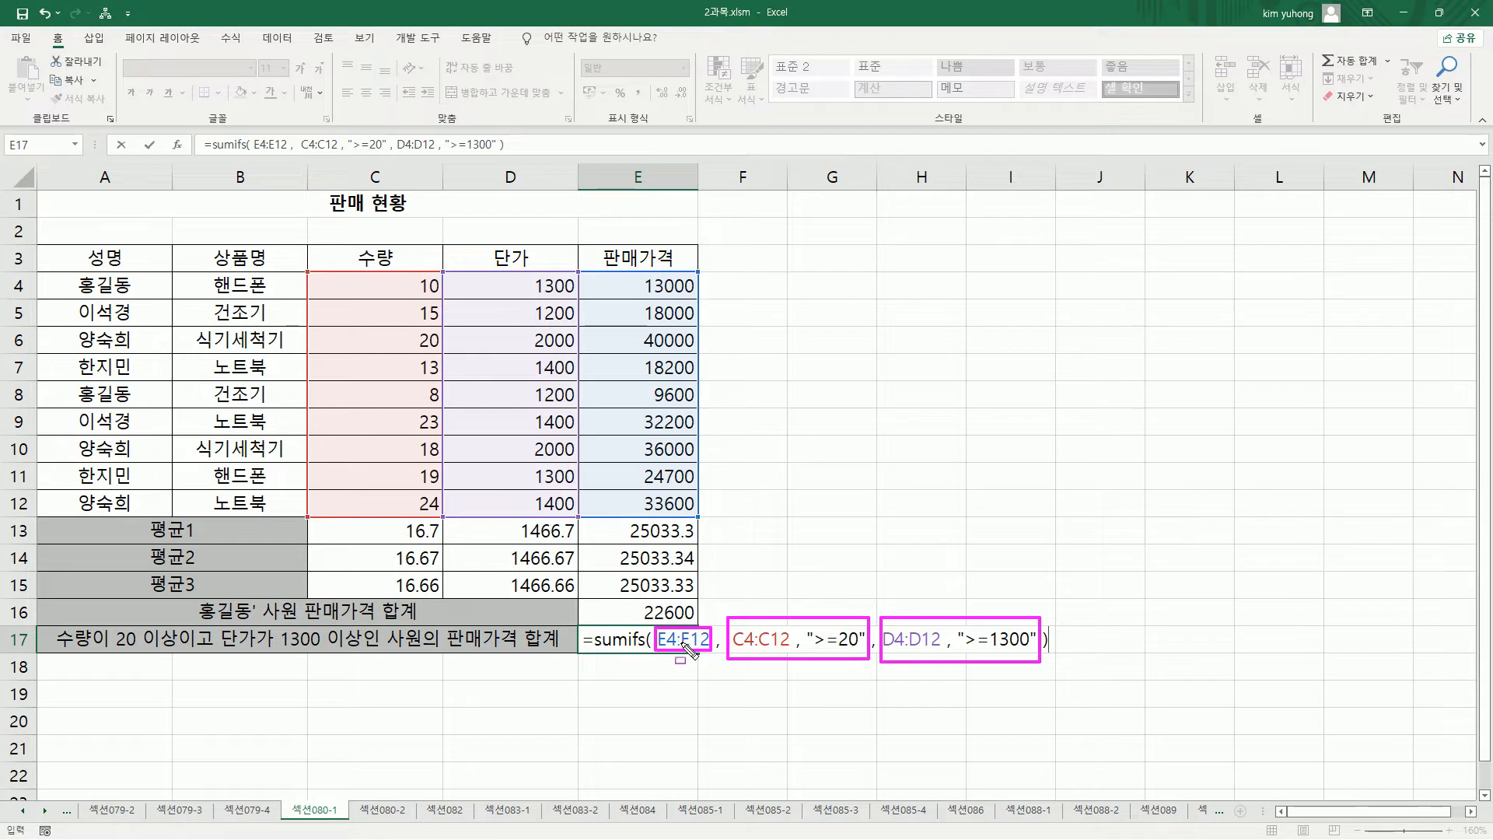
key("Escape")
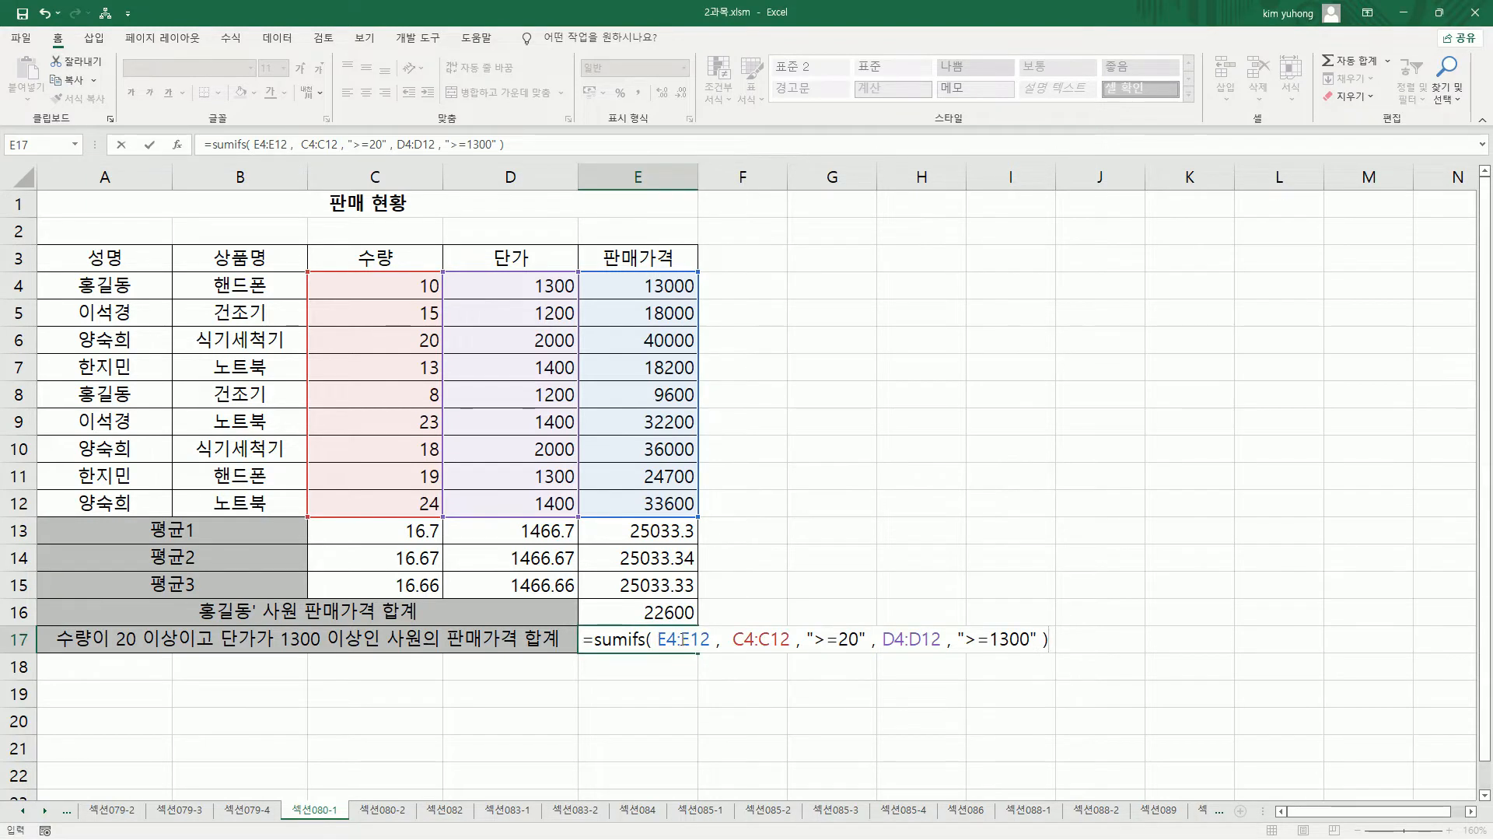
Step: Commit the SUMIFS formula in E17 and restore the reference formula texts in G4:G9 beside the table
key("Return")
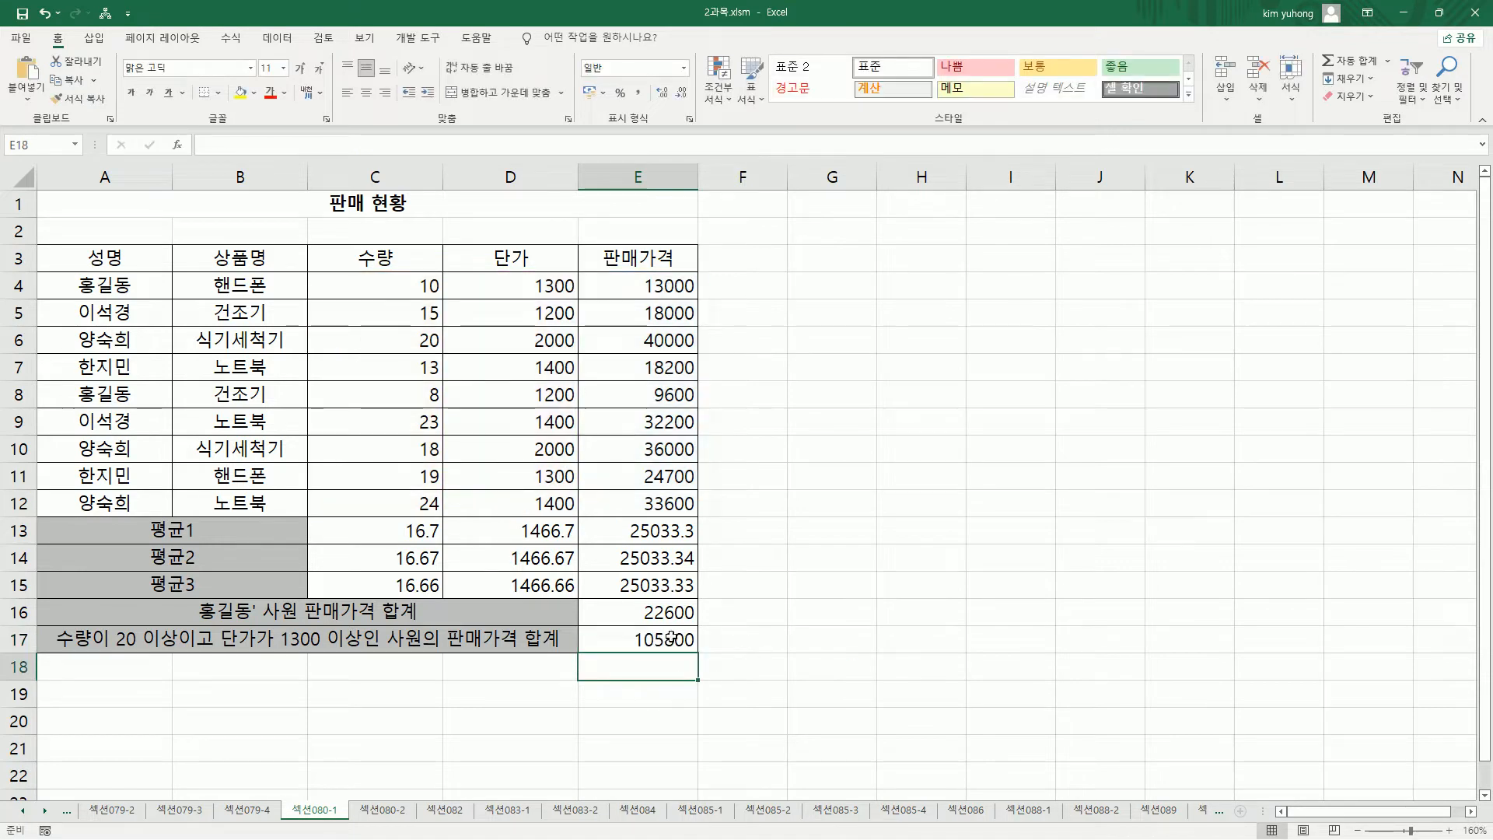
key("Up")
key("Right")
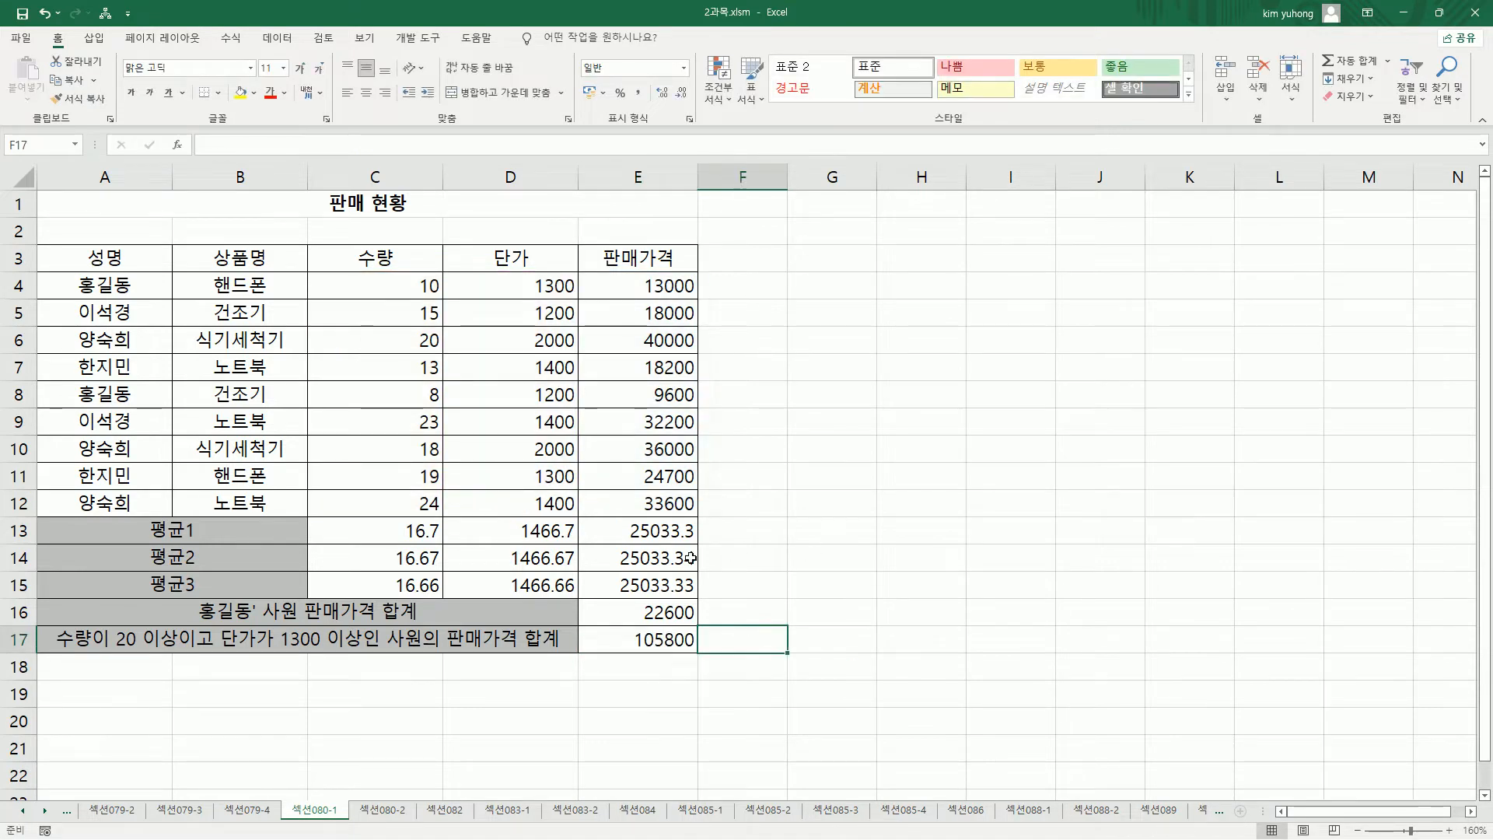
key("ctrl+z")
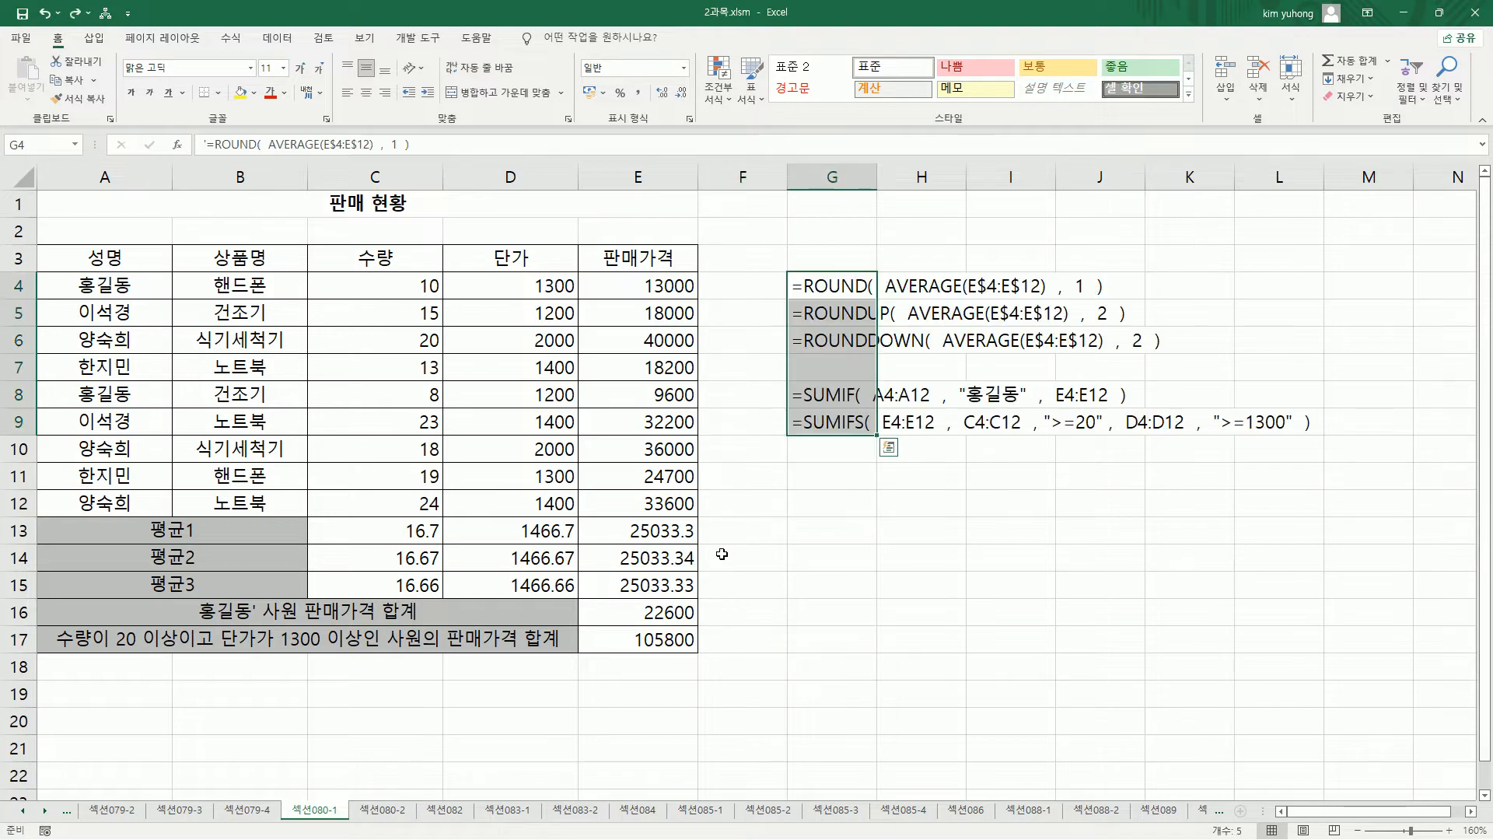
left_click(814, 523)
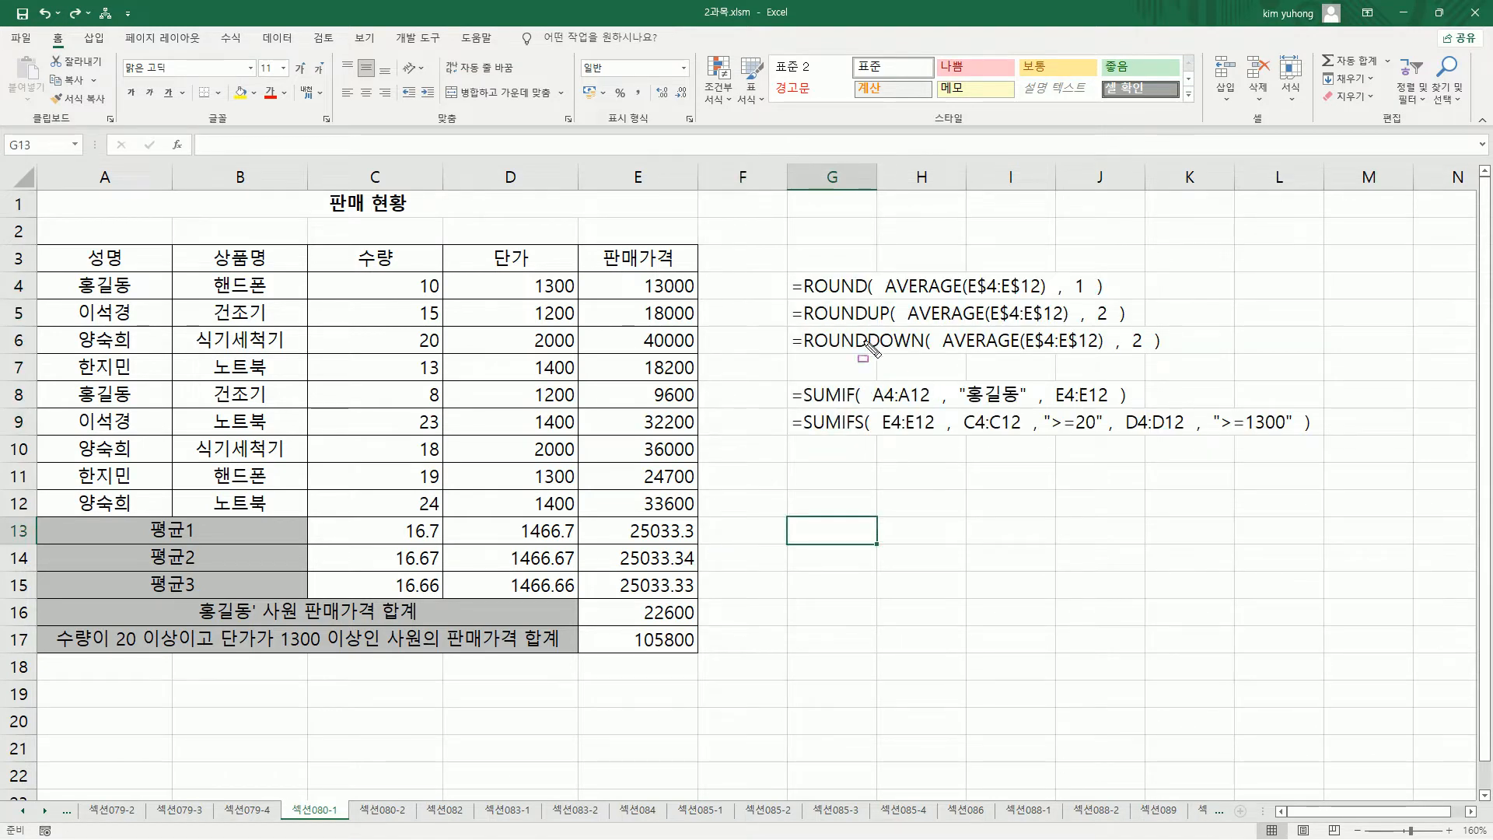
mouse_move(784, 259)
left_mouse_down()
mouse_move(834, 333)
mouse_move(1182, 362)
left_mouse_up()
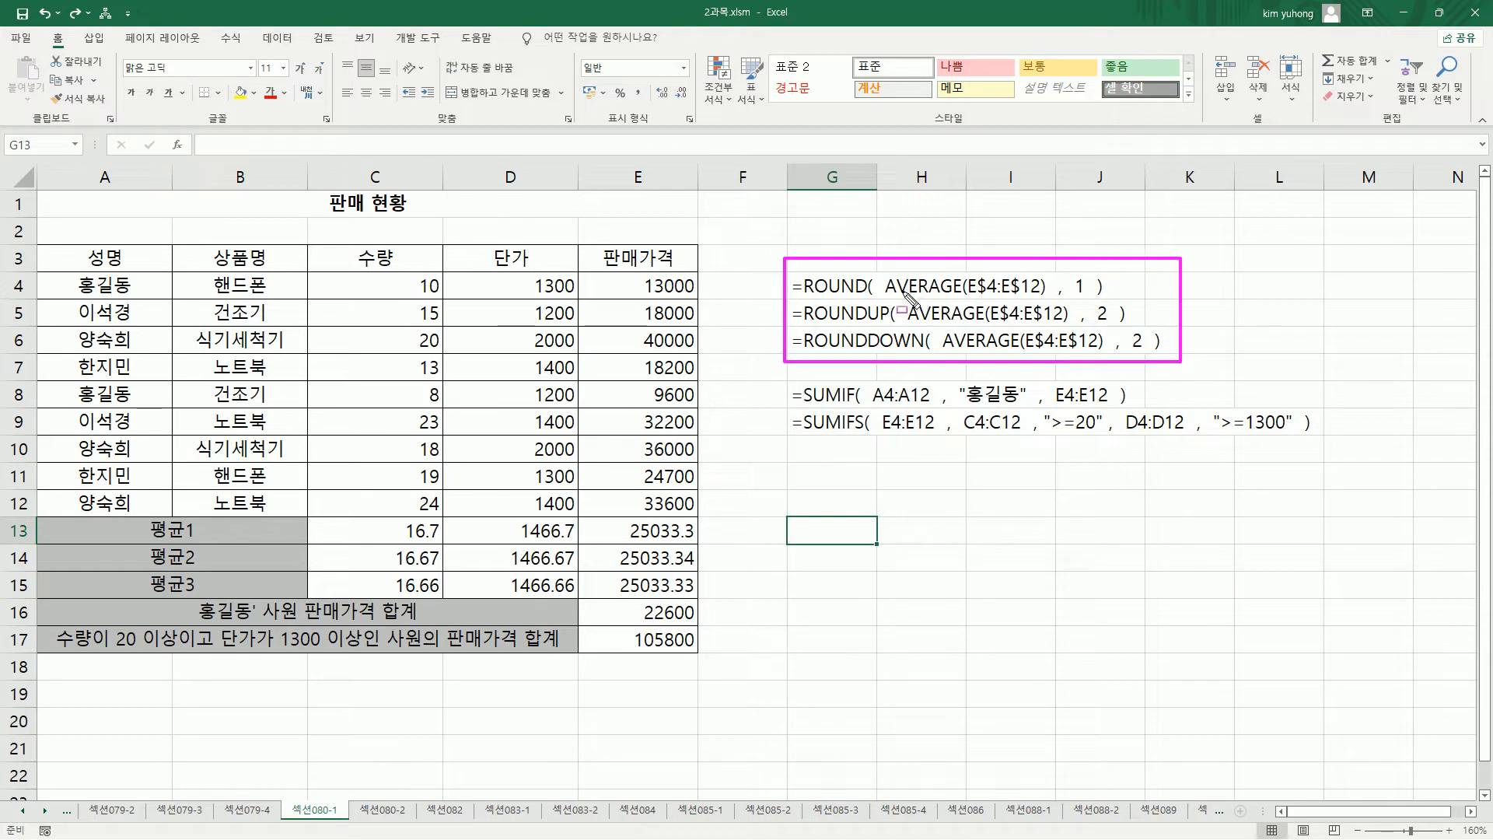
left_click_drag(886, 296, 1044, 296)
left_click_drag(907, 326, 1067, 325)
left_click_drag(943, 352, 1102, 351)
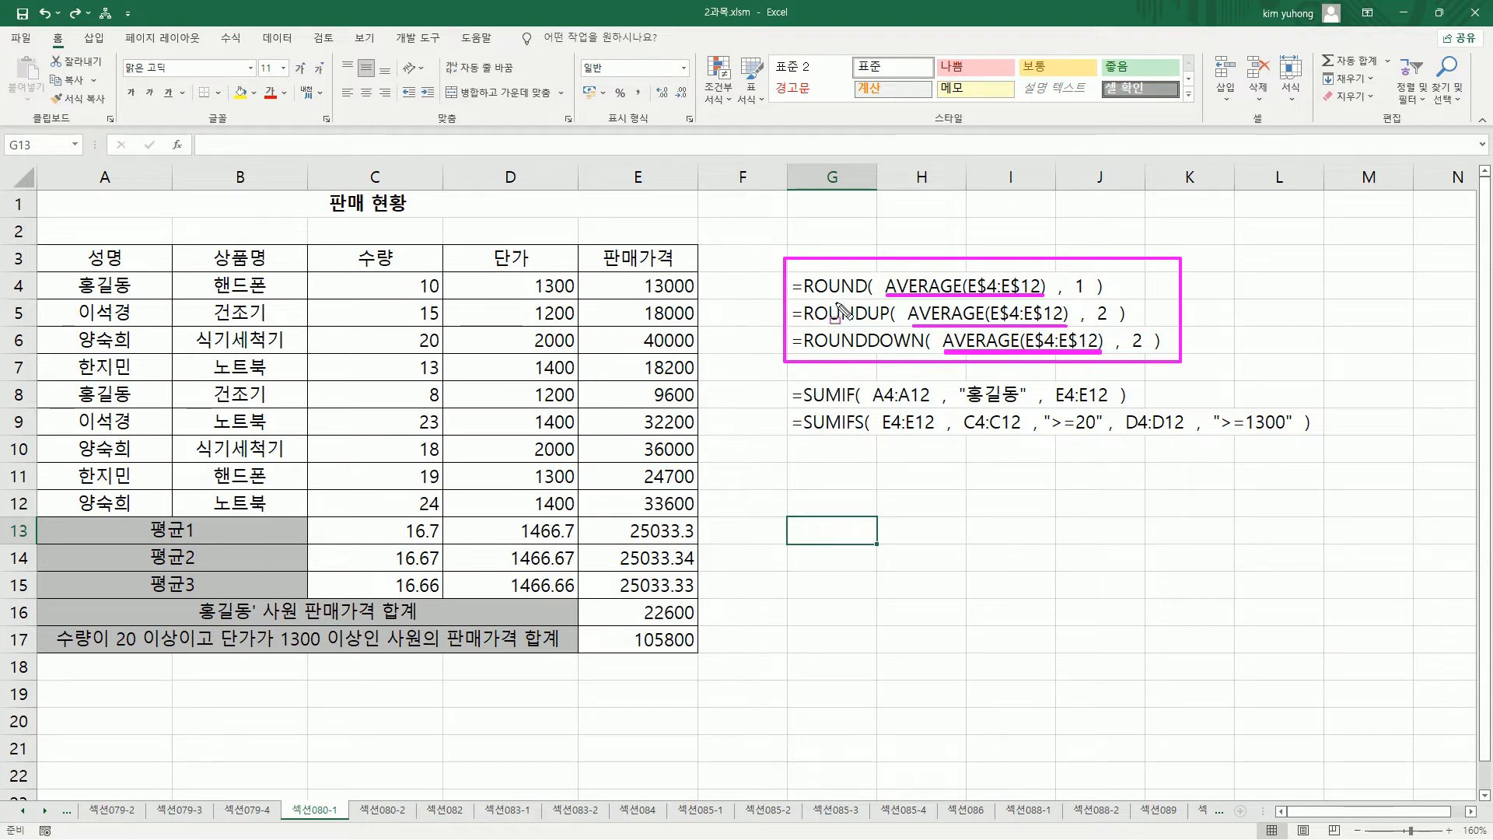
mouse_move(1086, 272)
left_mouse_down()
mouse_move(1087, 301)
mouse_move(1144, 354)
mouse_move(1127, 349)
left_mouse_up()
mouse_move(798, 405)
left_mouse_down()
mouse_move(869, 405)
mouse_move(931, 381)
mouse_move(939, 412)
mouse_move(1108, 405)
left_mouse_up()
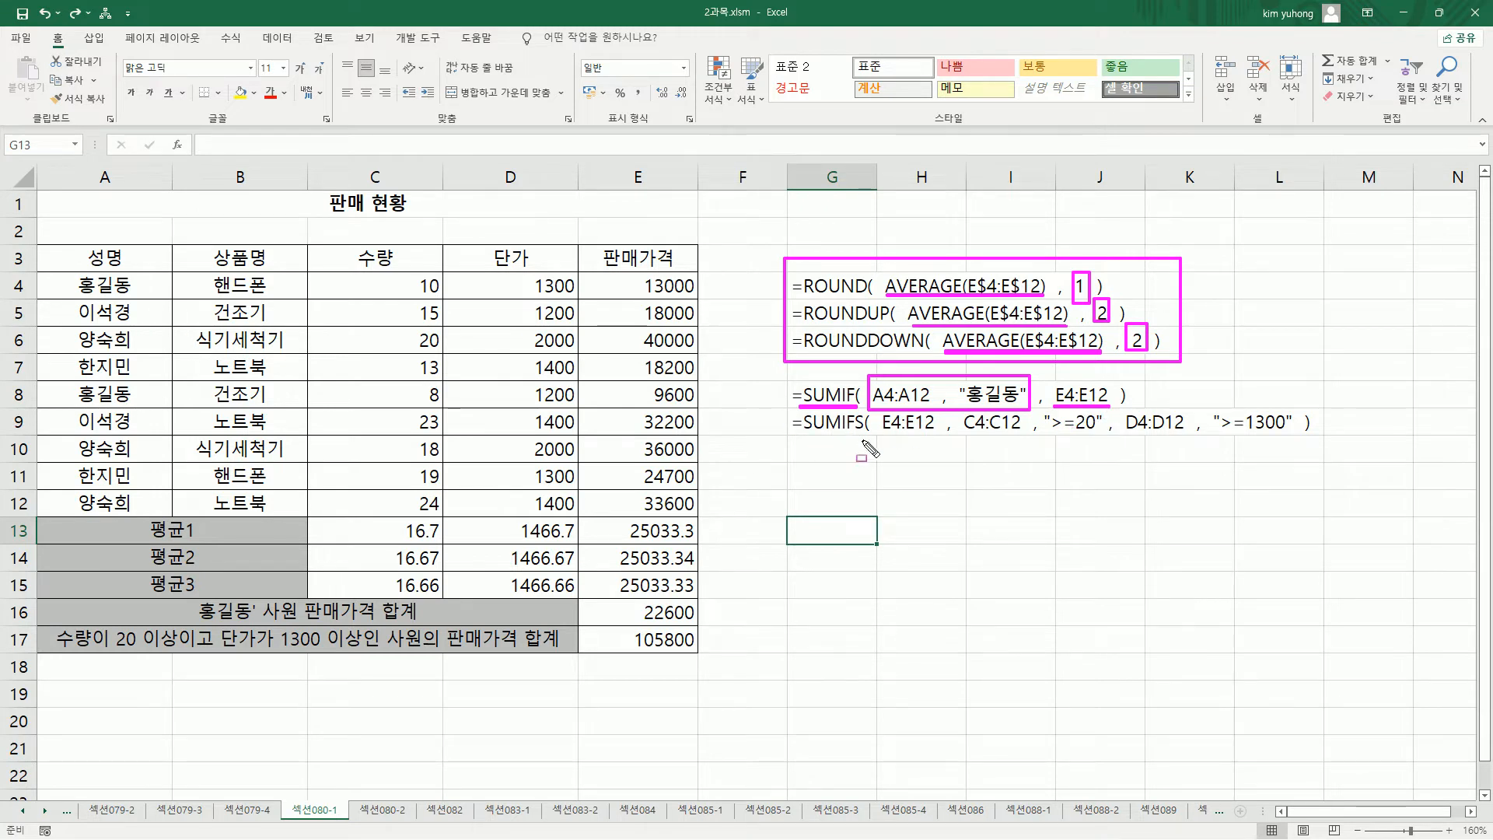
mouse_move(881, 434)
left_mouse_down()
mouse_move(962, 433)
mouse_move(964, 412)
mouse_move(988, 412)
mouse_move(1033, 437)
mouse_move(1108, 438)
mouse_move(1123, 408)
mouse_move(1207, 440)
mouse_move(1300, 441)
left_mouse_up()
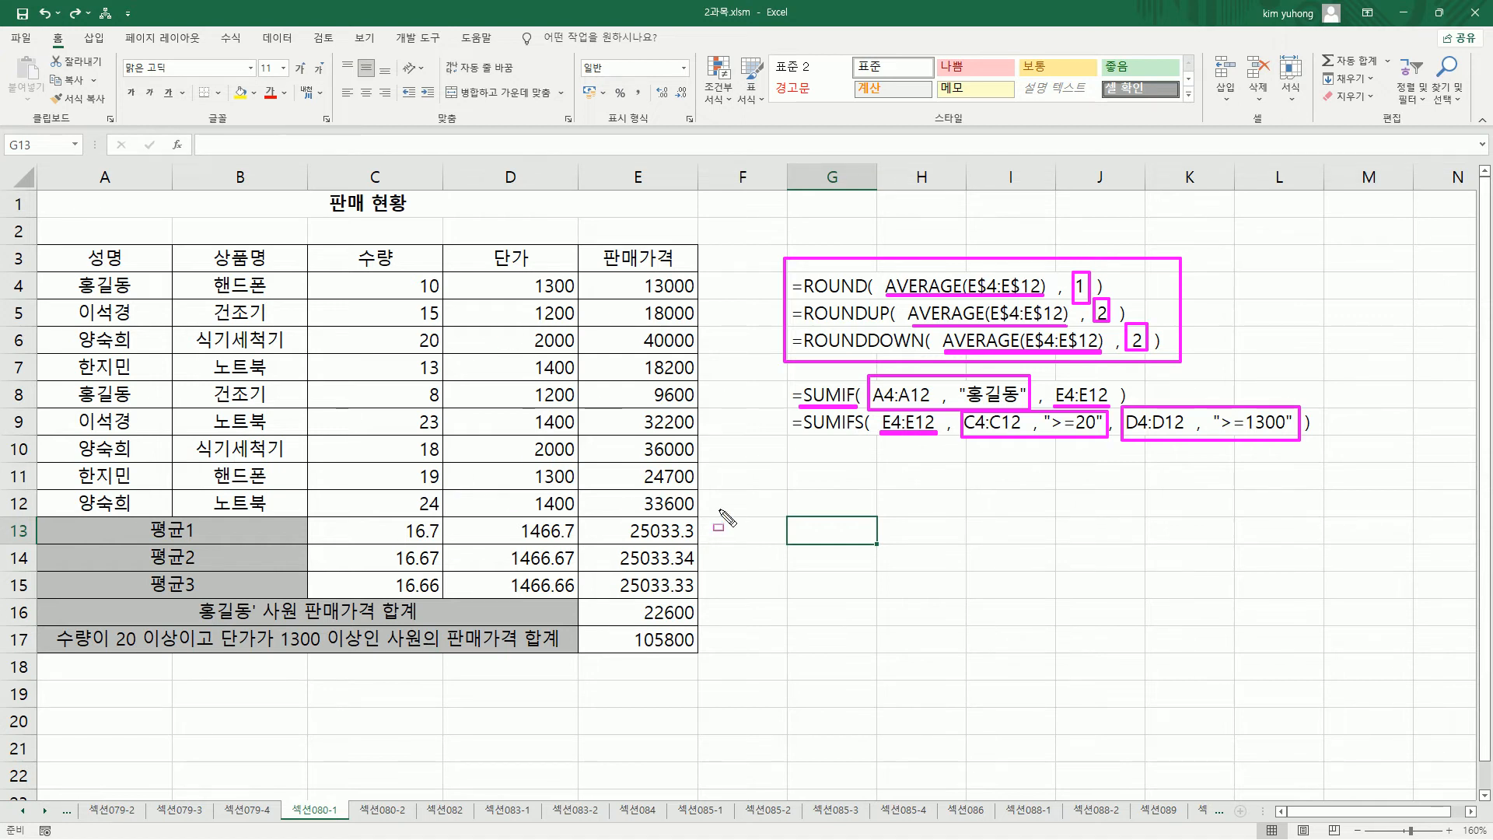
key("Escape")
key("ctrl+shift+d")
mouse_move(776, 261)
left_mouse_down()
mouse_move(1225, 448)
mouse_move(1357, 470)
mouse_move(1357, 453)
left_mouse_up()
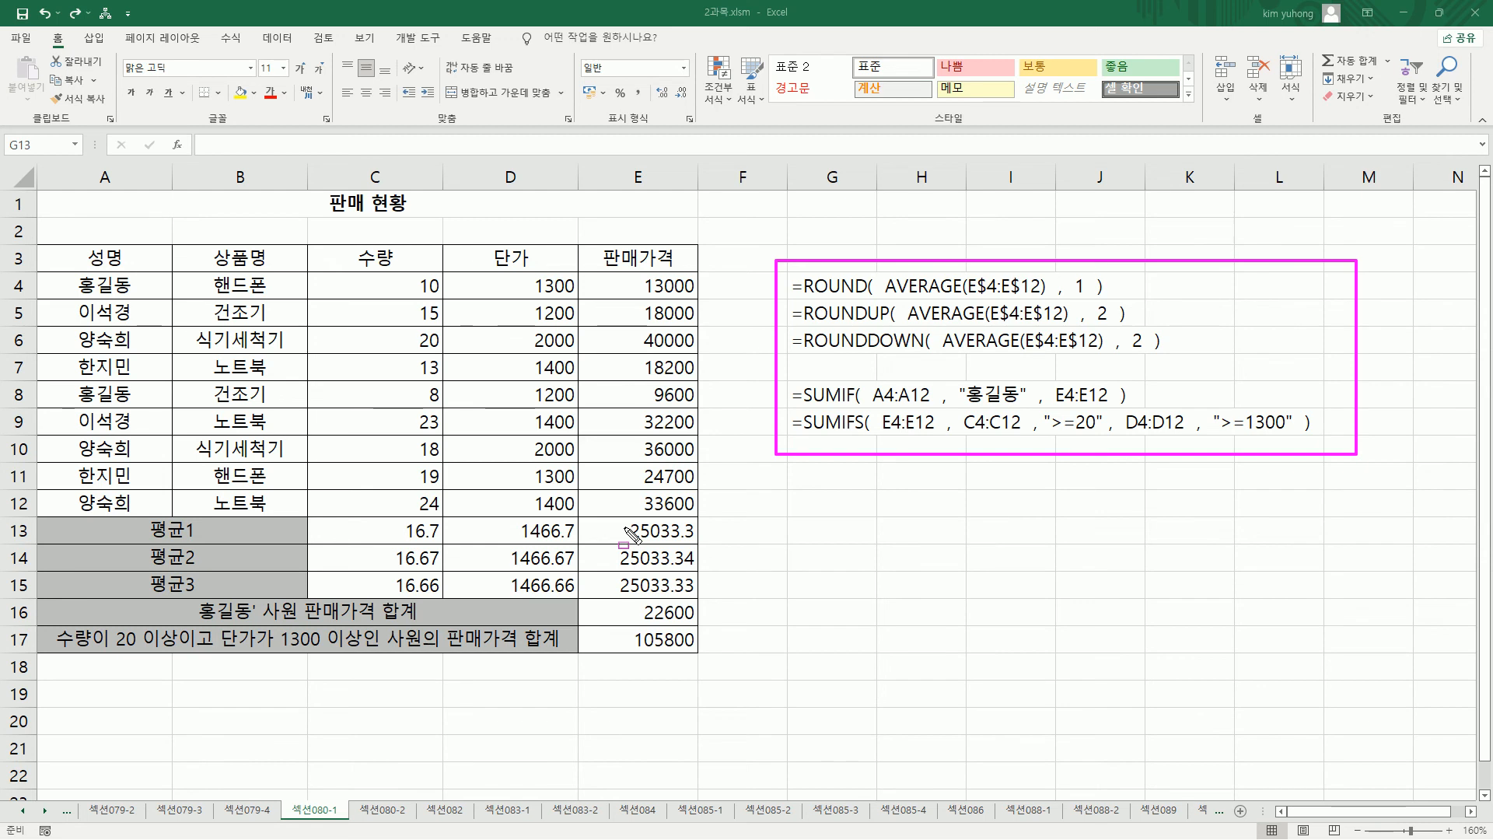
key("Escape")
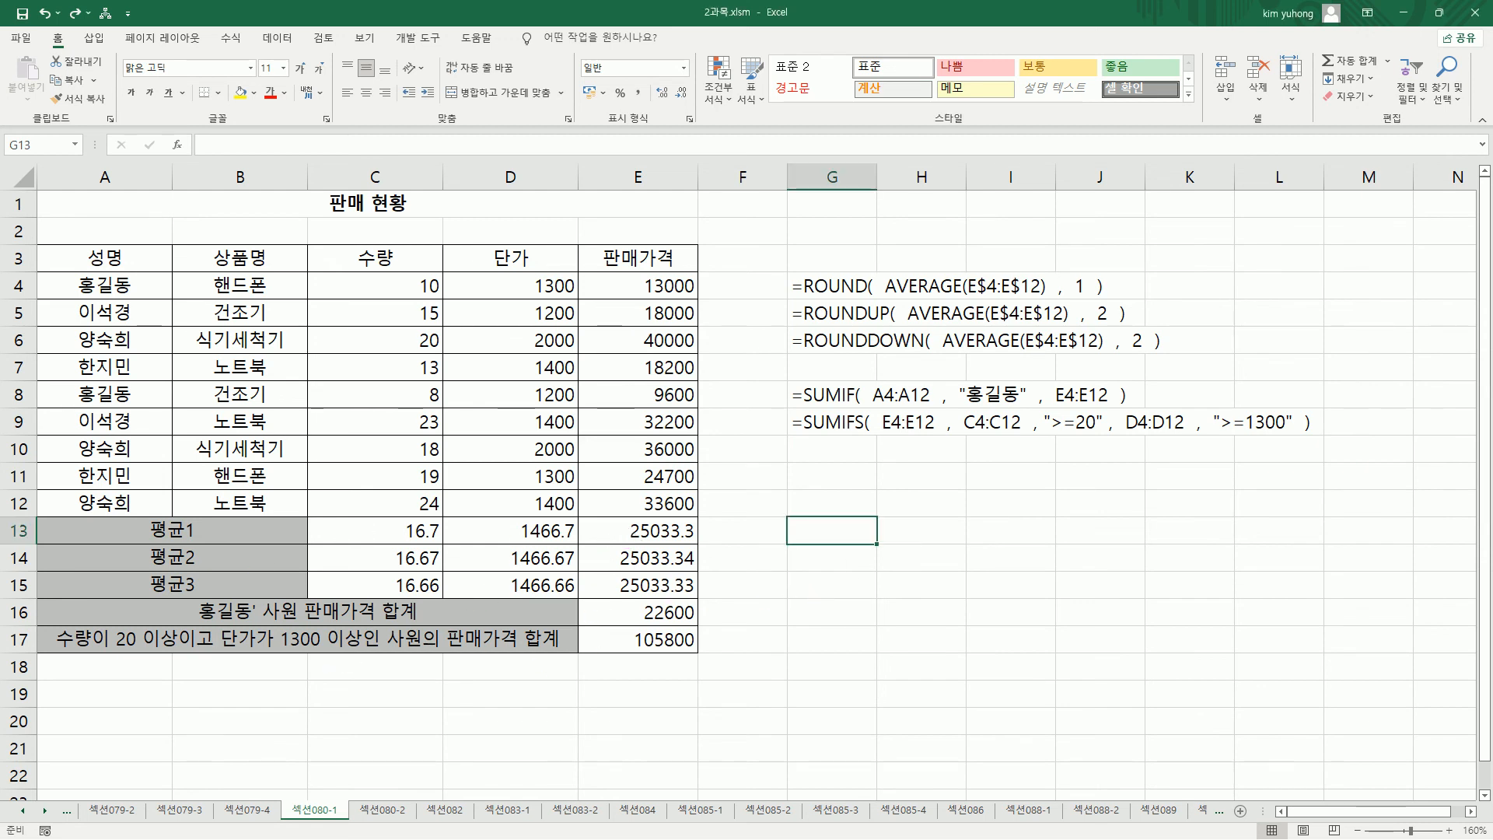